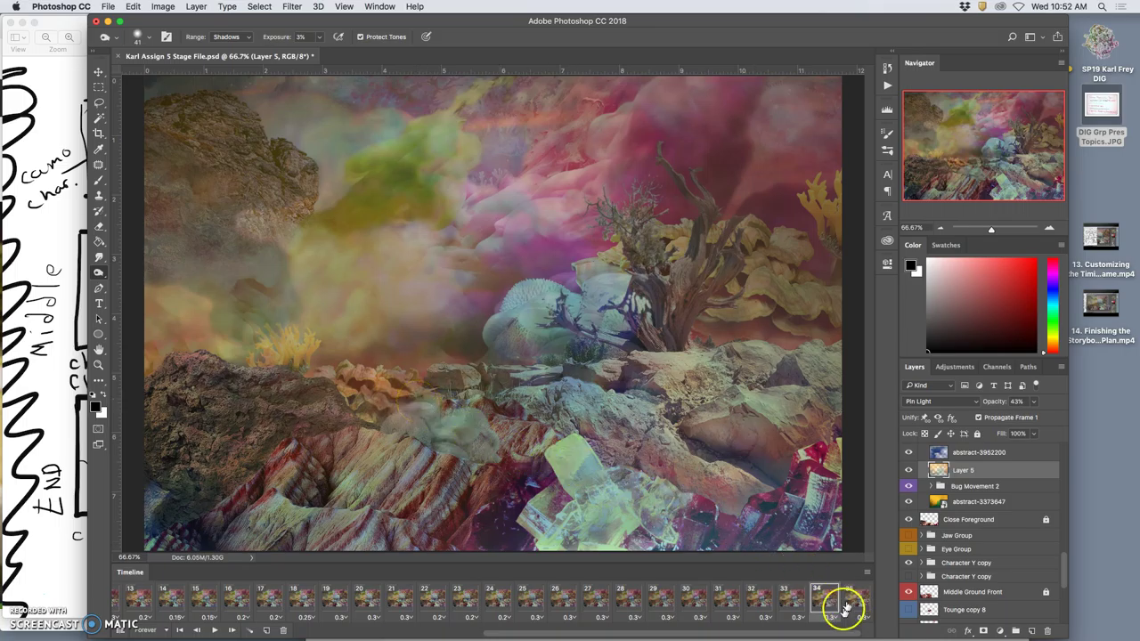
# Step: Compare animation frames 31 to 35 to examine how the atmosphere changes from one frame to the next
pyautogui.click(855, 602)
pyautogui.click(788, 606)
pyautogui.click(755, 603)
pyautogui.click(723, 603)
pyautogui.click(755, 602)
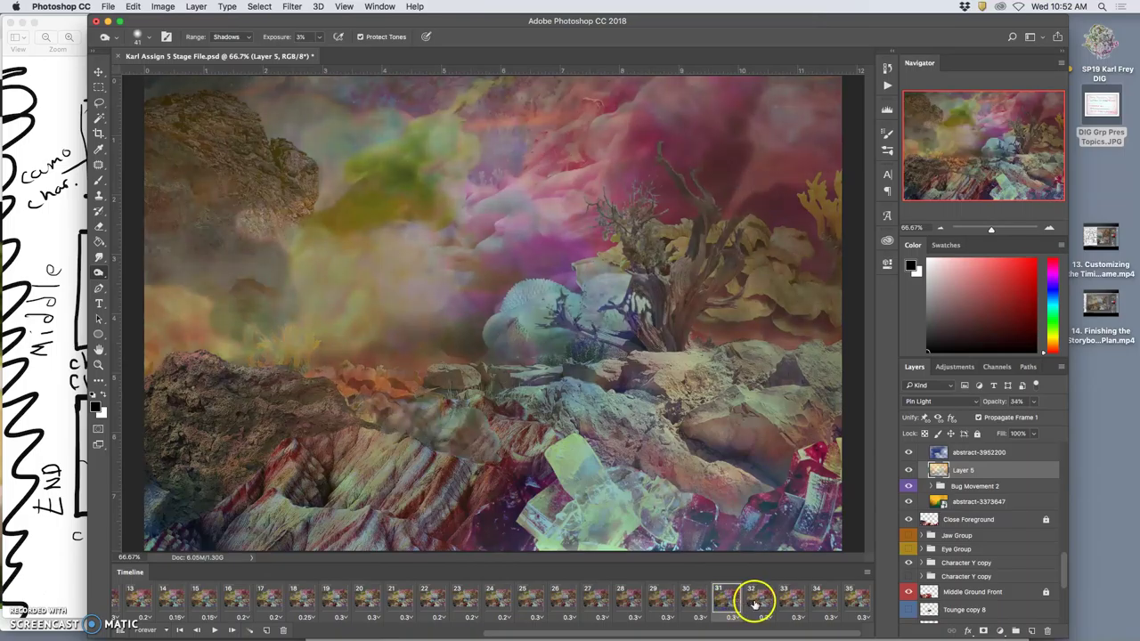
pyautogui.click(792, 602)
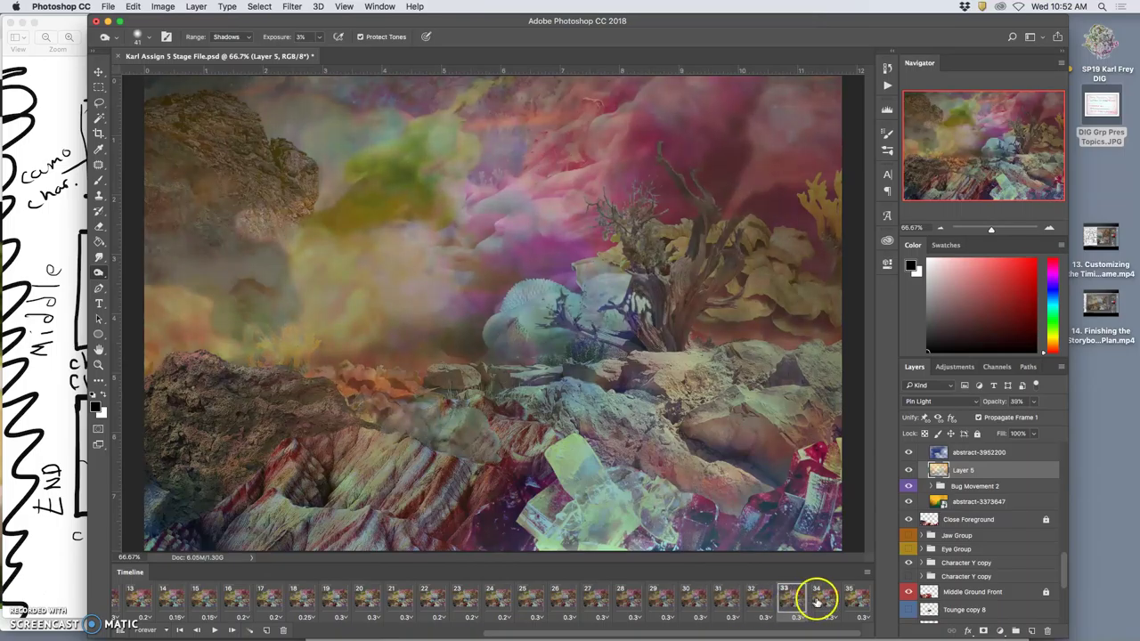
pyautogui.click(819, 602)
pyautogui.click(785, 603)
pyautogui.click(755, 603)
pyautogui.click(723, 602)
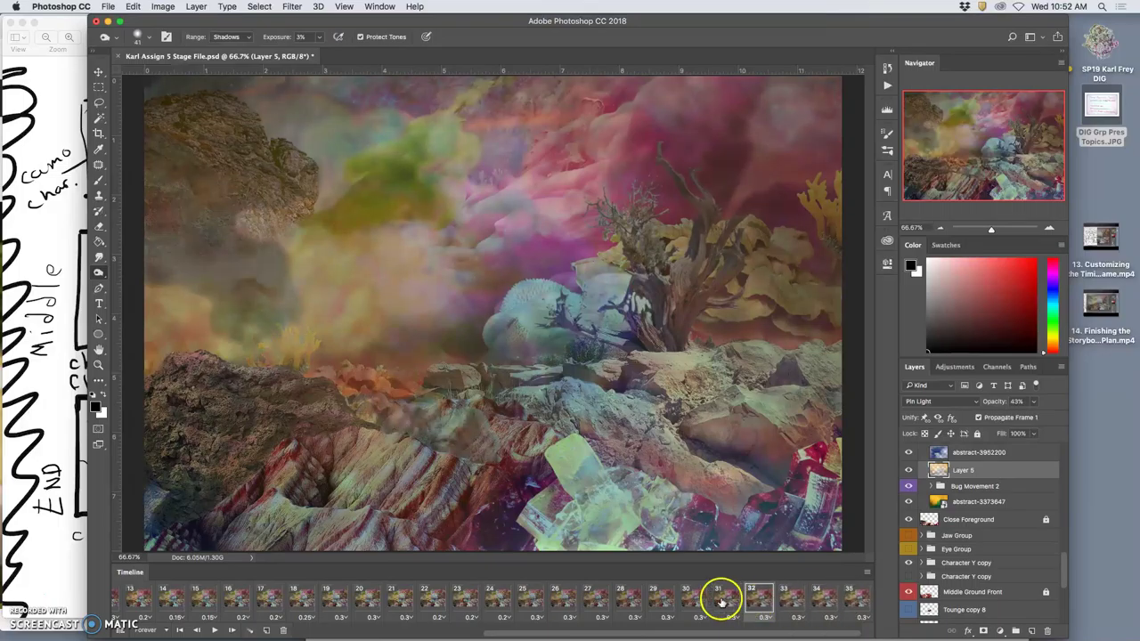
pyautogui.click(755, 601)
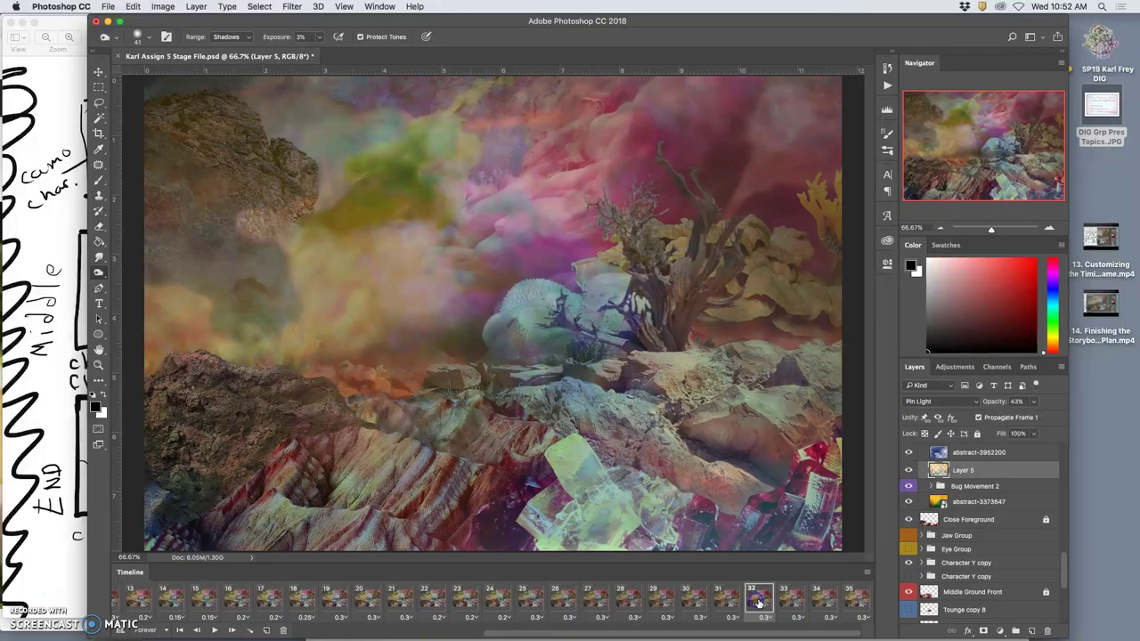
pyautogui.click(782, 603)
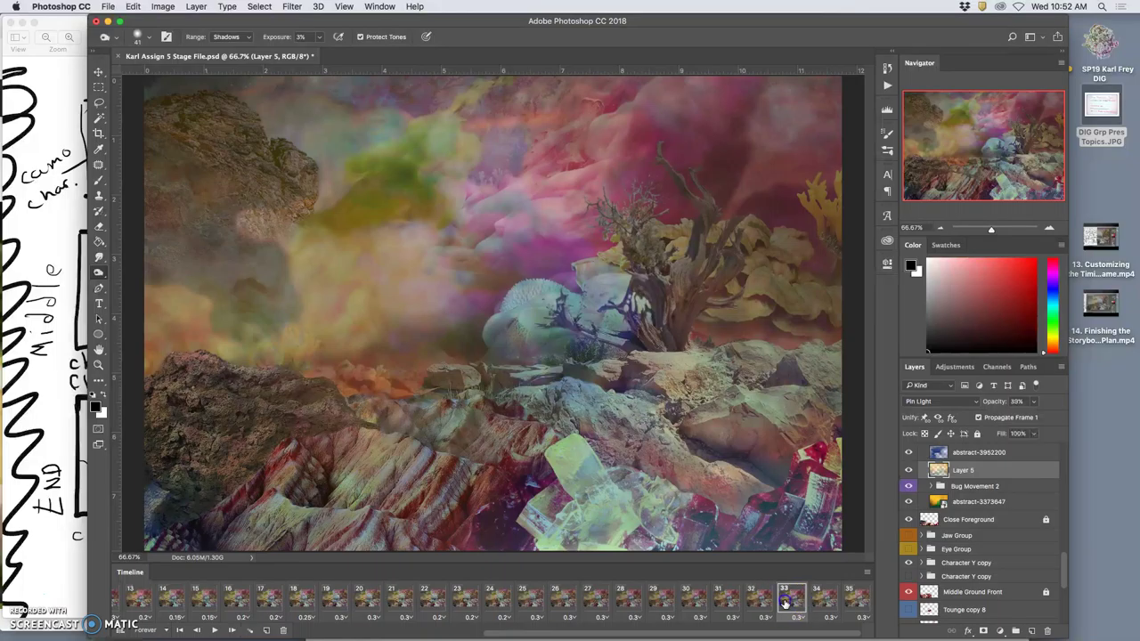
# Step: Duplicate frame 32 and set Layer 5's opacity to 24% in the new frame 33
pyautogui.click(755, 602)
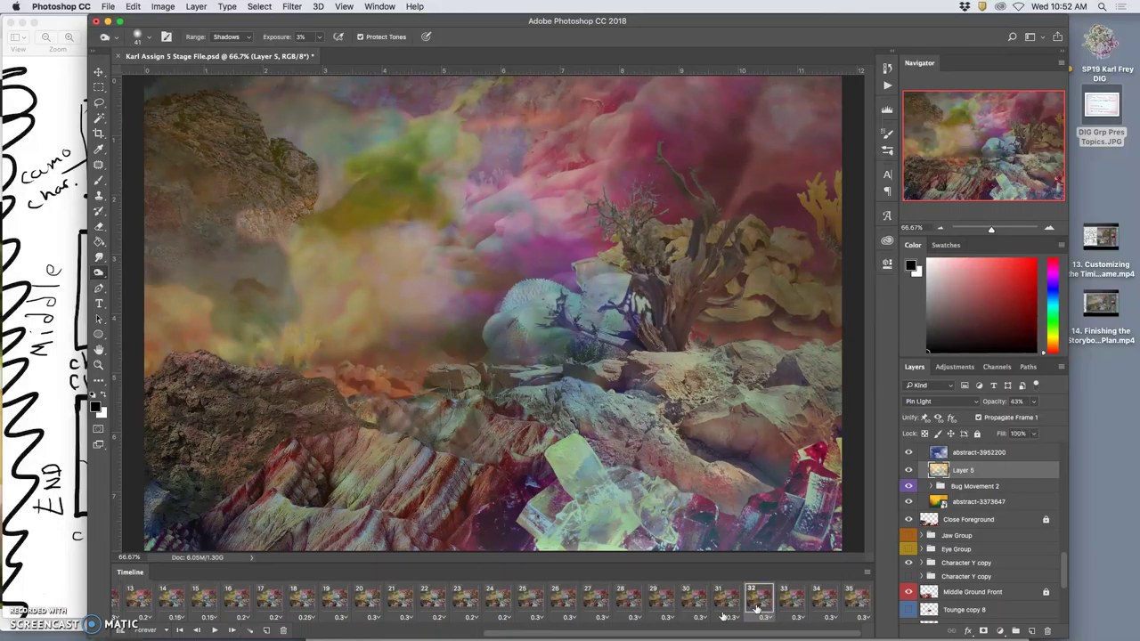
pyautogui.click(269, 627)
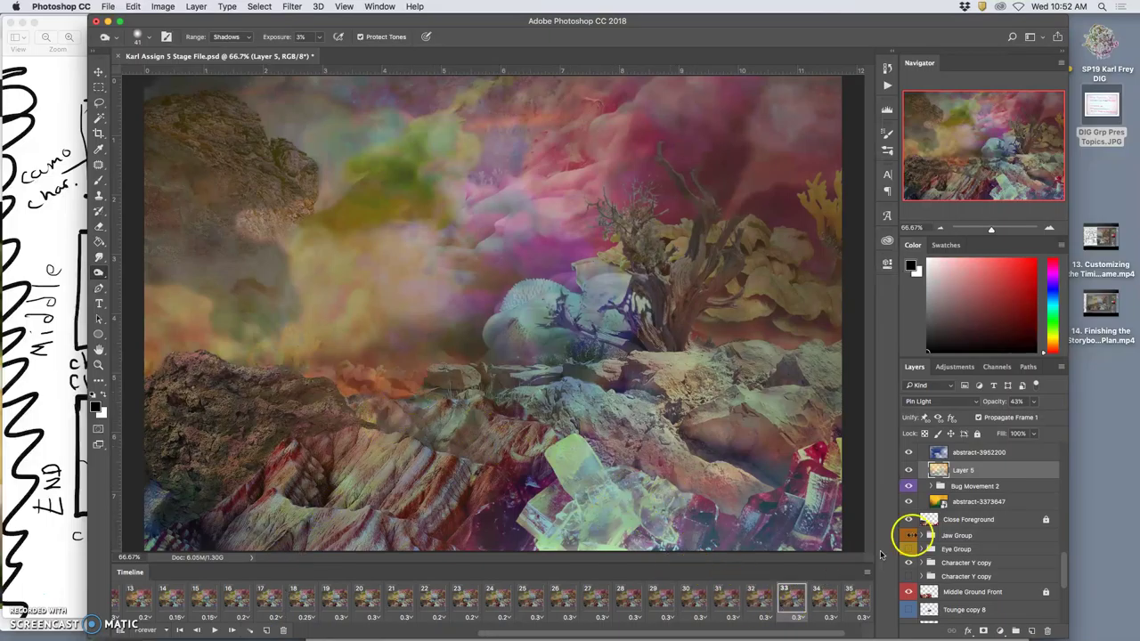
pyautogui.click(1033, 401)
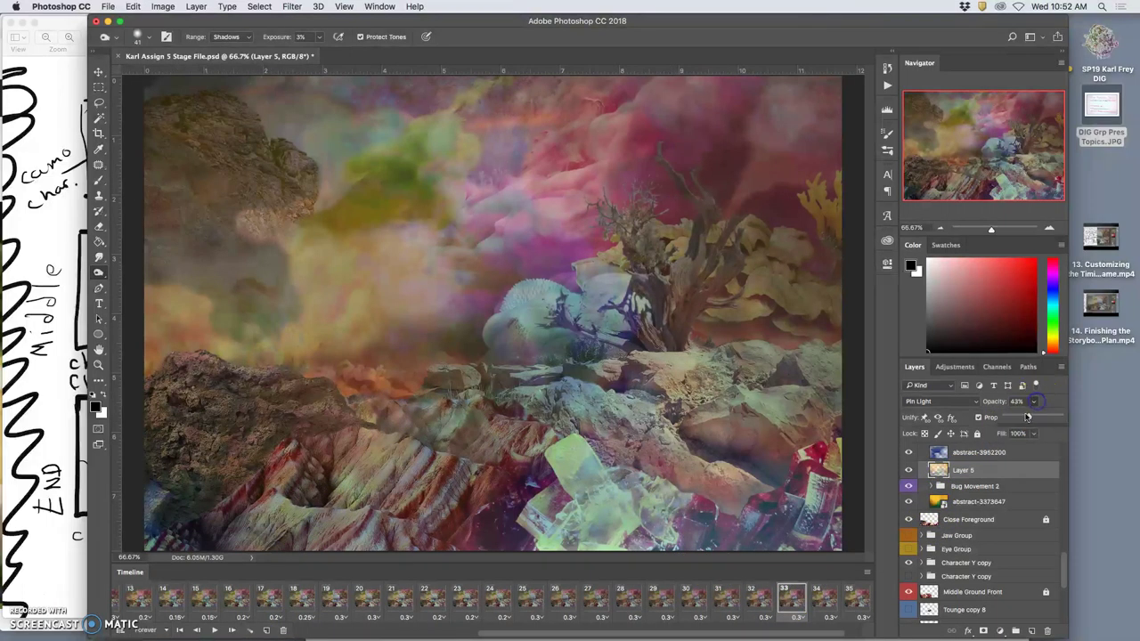
pyautogui.scroll(5, 979, 509)
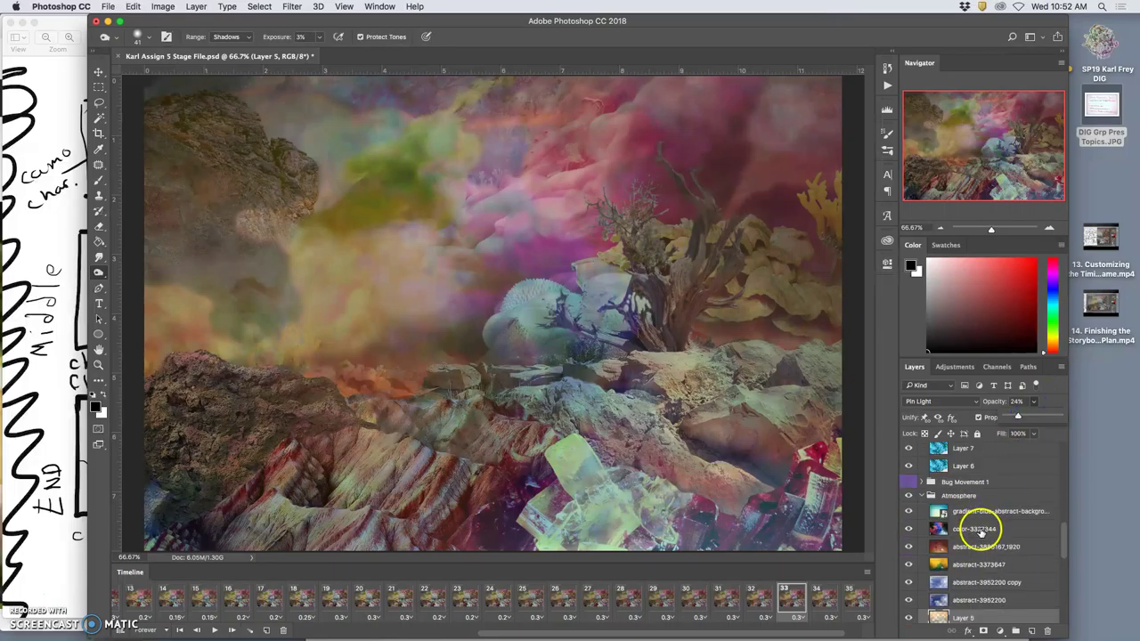
# Step: Reduce the opacity of the color-3327344 layer to 27% in frame 33, checking it against frame 32
pyautogui.click(974, 529)
pyautogui.click(1033, 401)
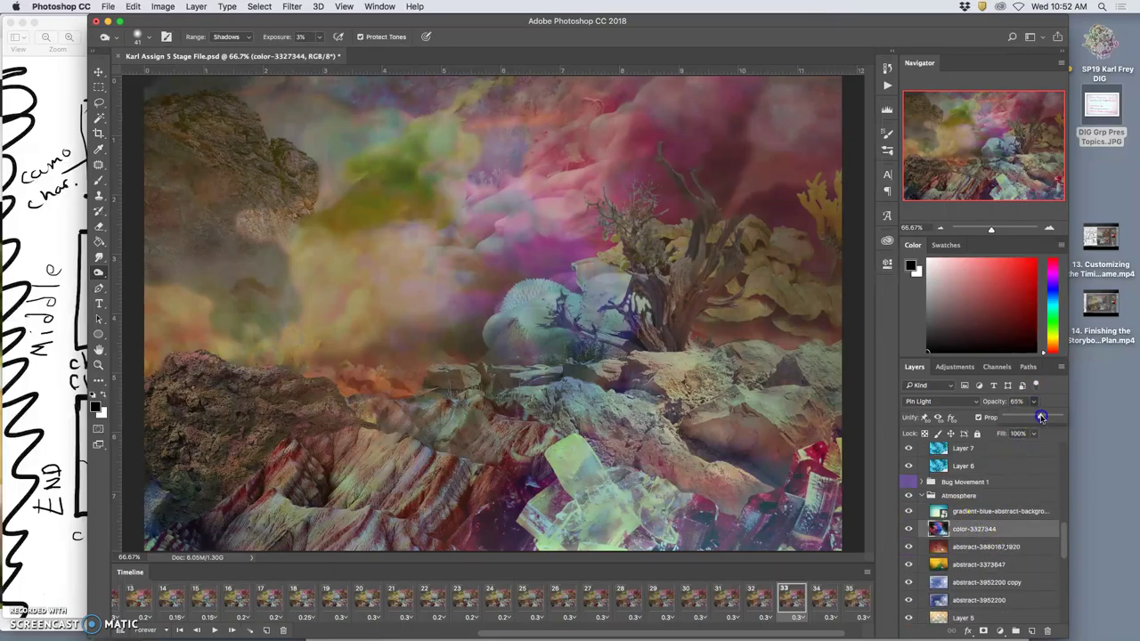
pyautogui.moveTo(1033, 417); pyautogui.dragTo(1020, 418)
pyautogui.click(841, 583)
pyautogui.click(763, 607)
pyautogui.click(781, 602)
pyautogui.click(844, 561)
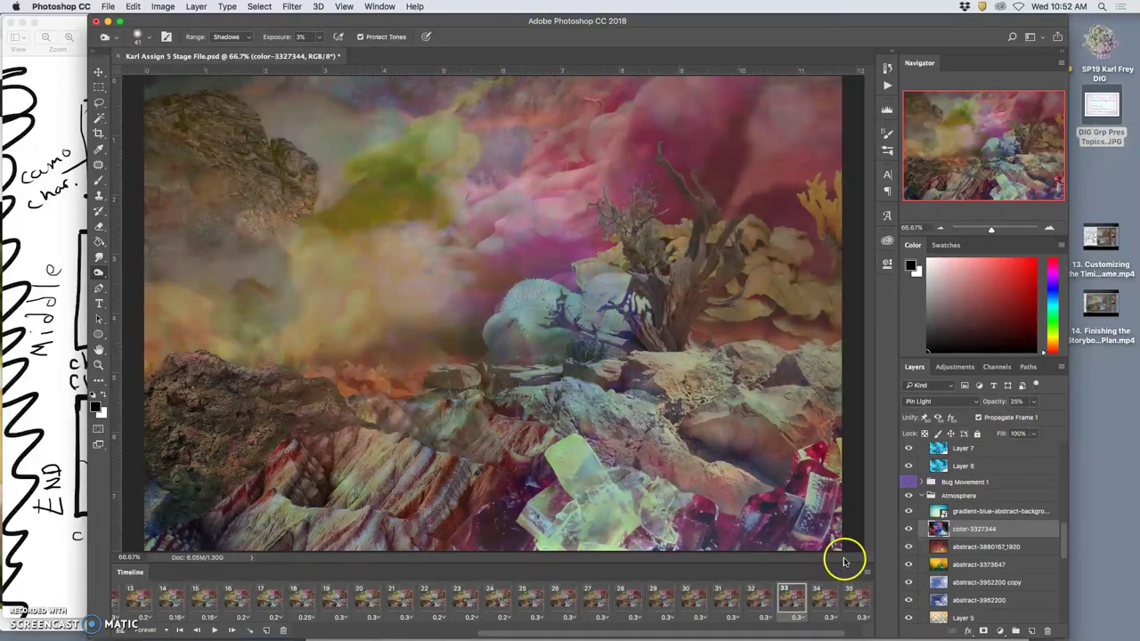
pyautogui.moveTo(960, 529); pyautogui.dragTo(969, 513)
pyautogui.click(1032, 402)
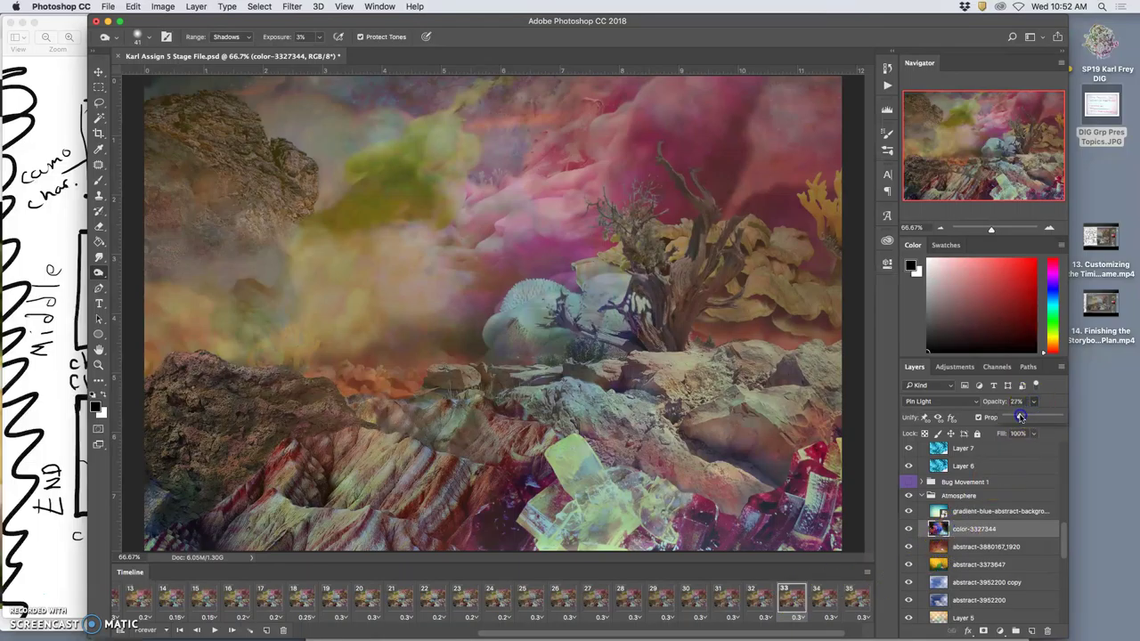
pyautogui.click(988, 466)
# Step: Hide Layer 12 and Layer 11 in frame 33 and compare it with frame 32
pyautogui.scroll(5, 987, 465)
pyautogui.click(909, 501)
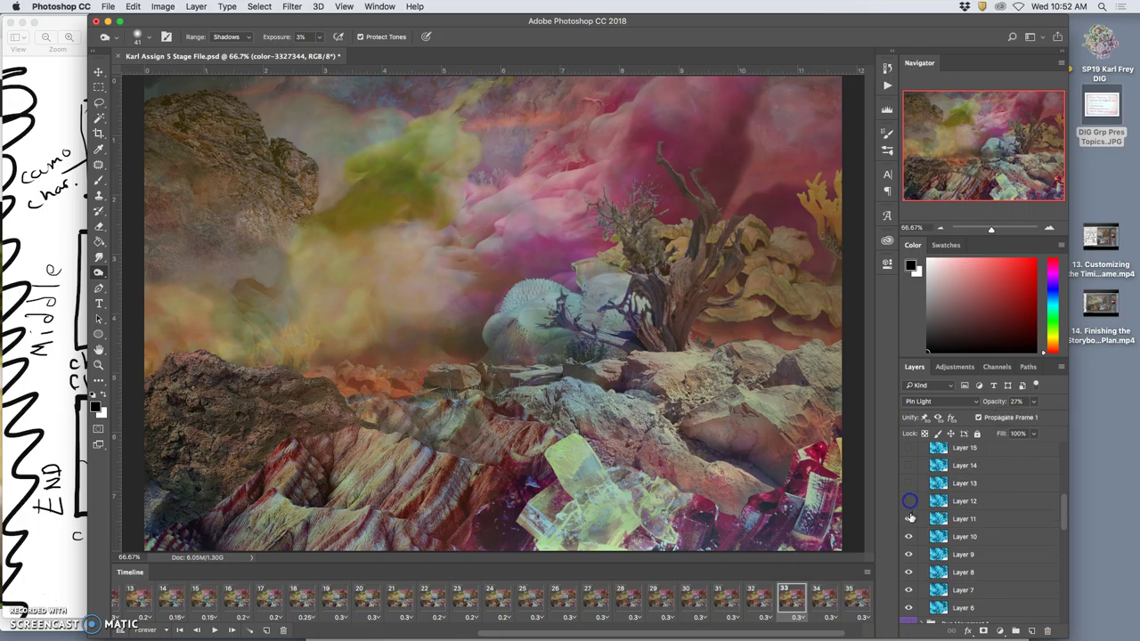
pyautogui.click(757, 601)
pyautogui.click(791, 603)
# Step: Hide the numbered layers from Layer 24 down to Layer 13 in frame 34
pyautogui.click(818, 602)
pyautogui.click(834, 602)
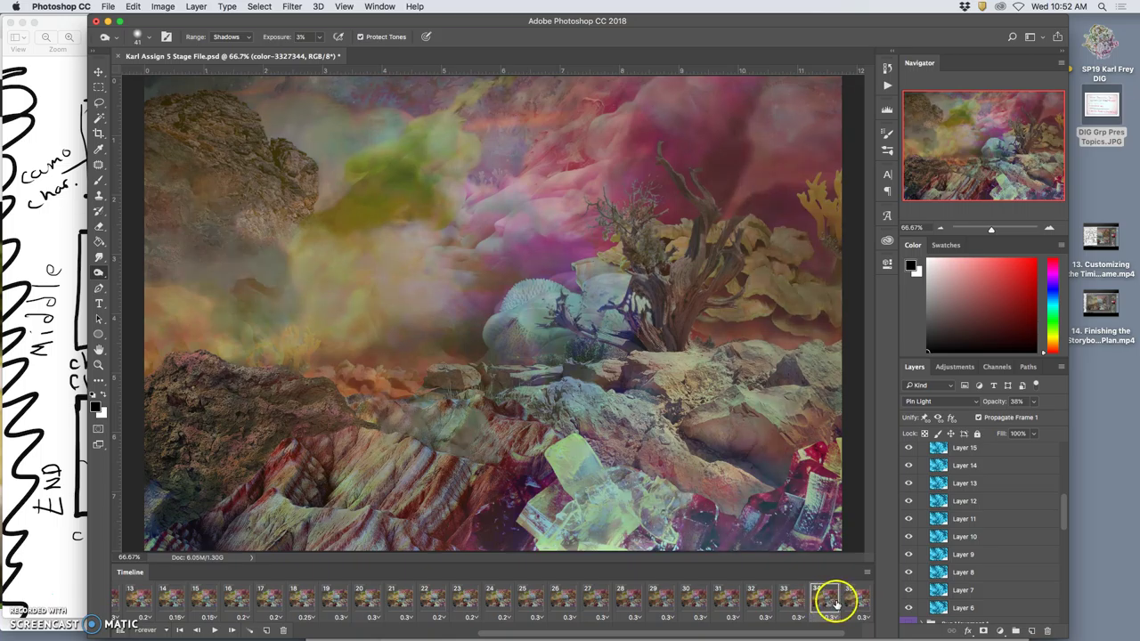
pyautogui.scroll(2, 933, 568)
pyautogui.scroll(7, 933, 570)
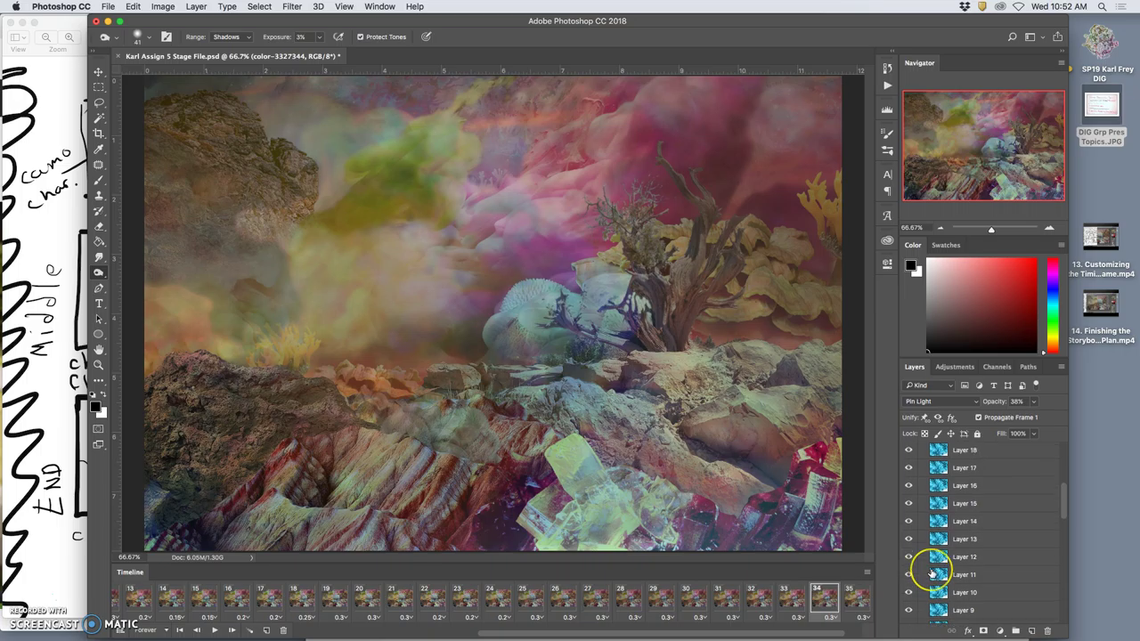
pyautogui.click(910, 563)
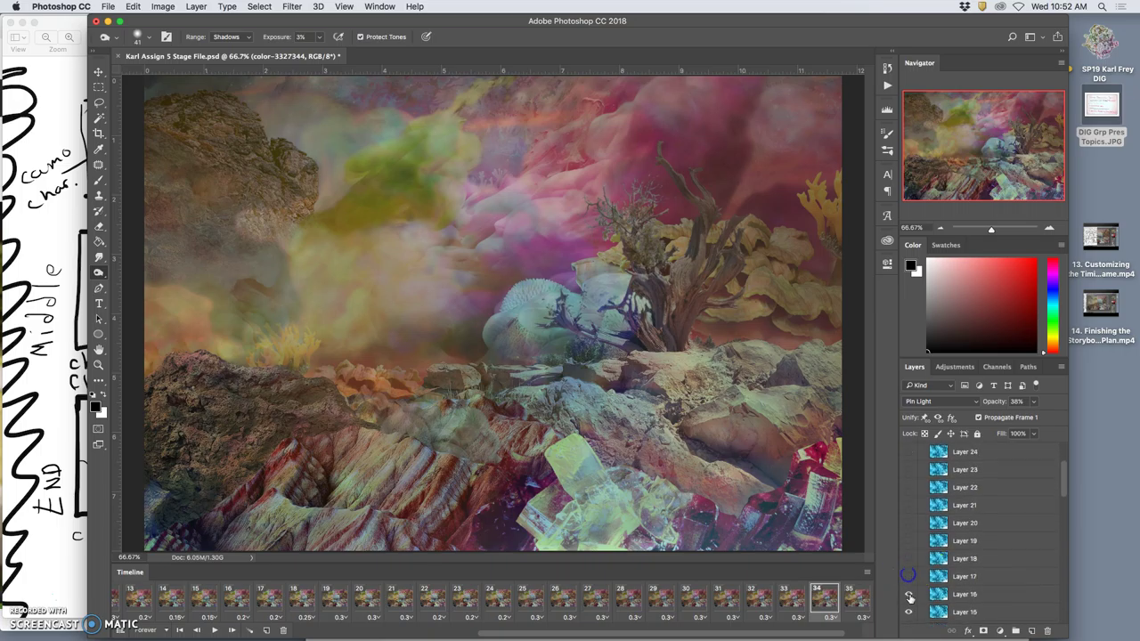
pyautogui.scroll(-3, 910, 605)
pyautogui.click(912, 581)
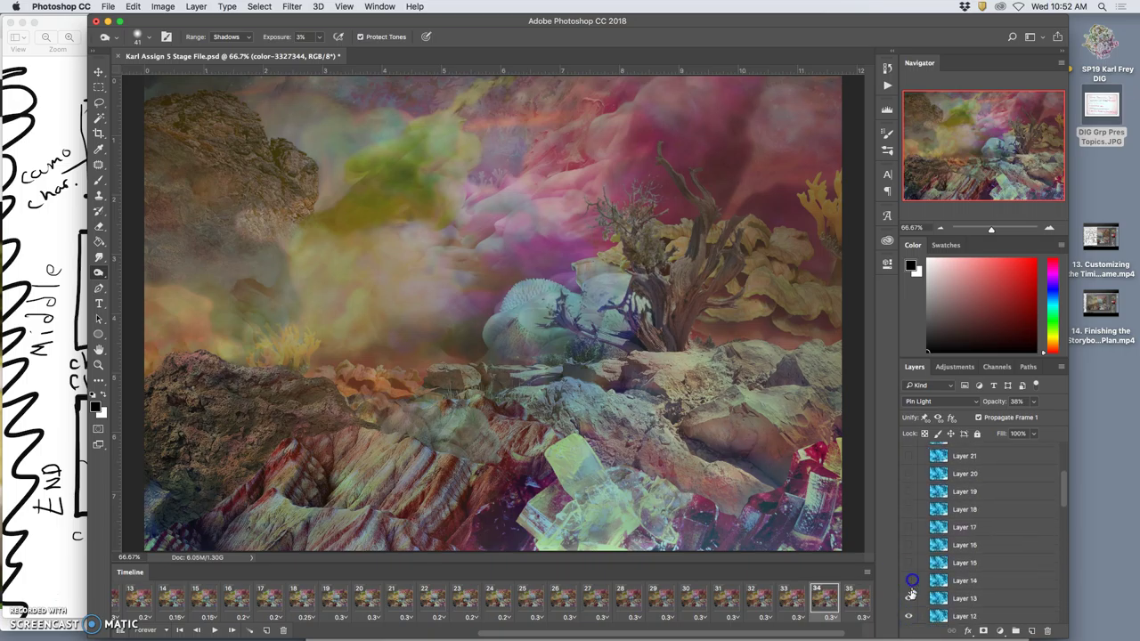
pyautogui.scroll(-1, 915, 603)
# Step: Check the layer visibility of frame 33, and hide Layer 12 in frame 34
pyautogui.click(793, 598)
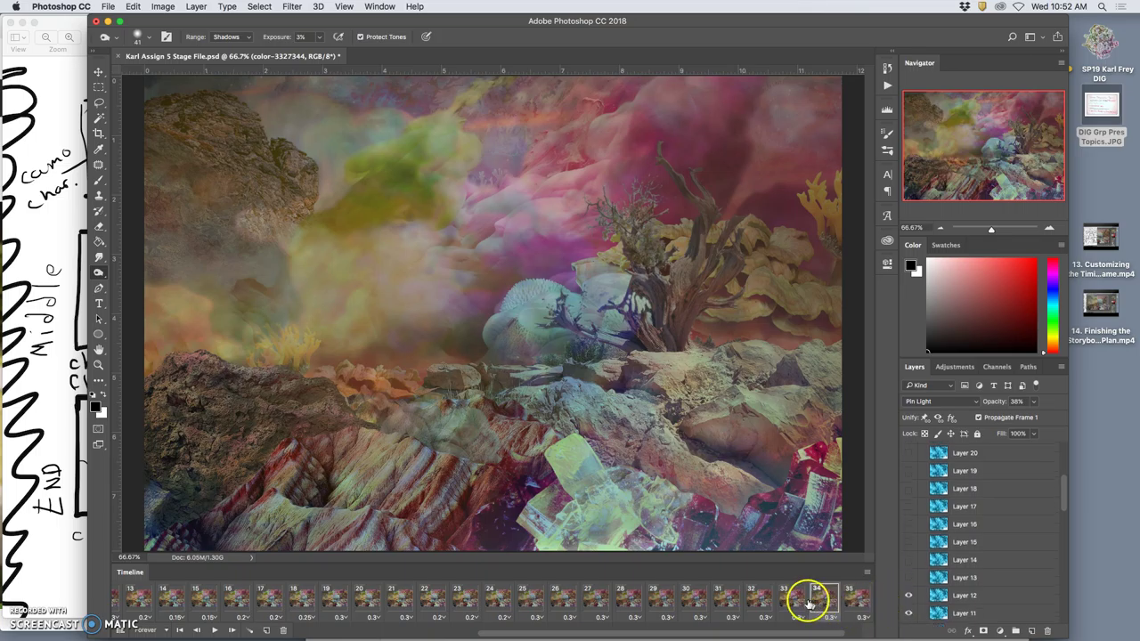
pyautogui.scroll(-3, 929, 580)
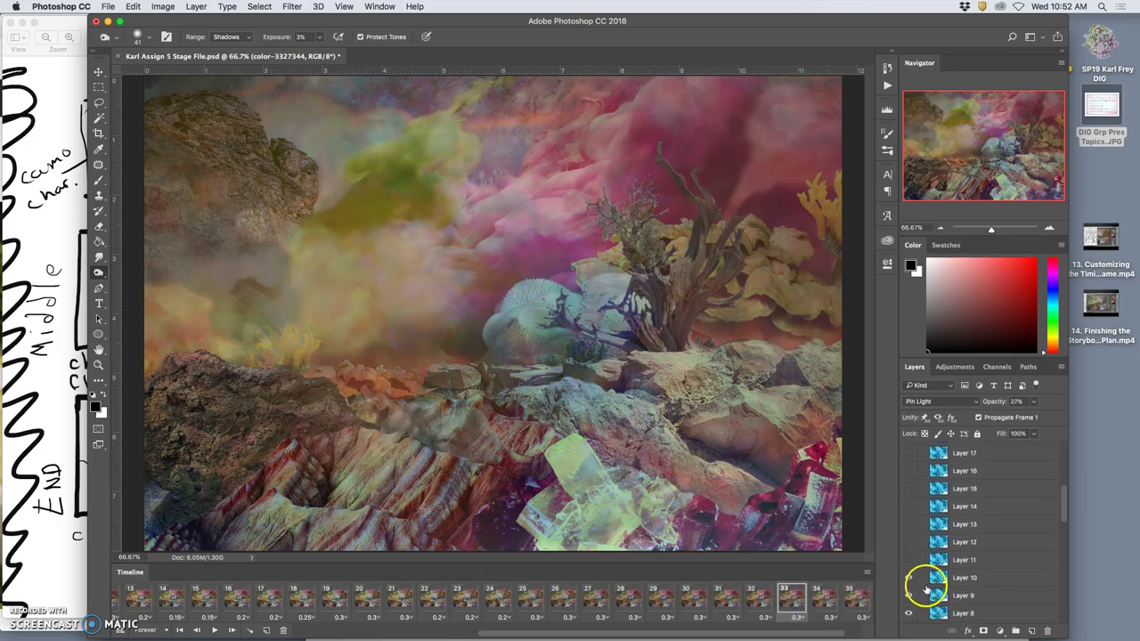
pyautogui.click(826, 598)
pyautogui.click(909, 543)
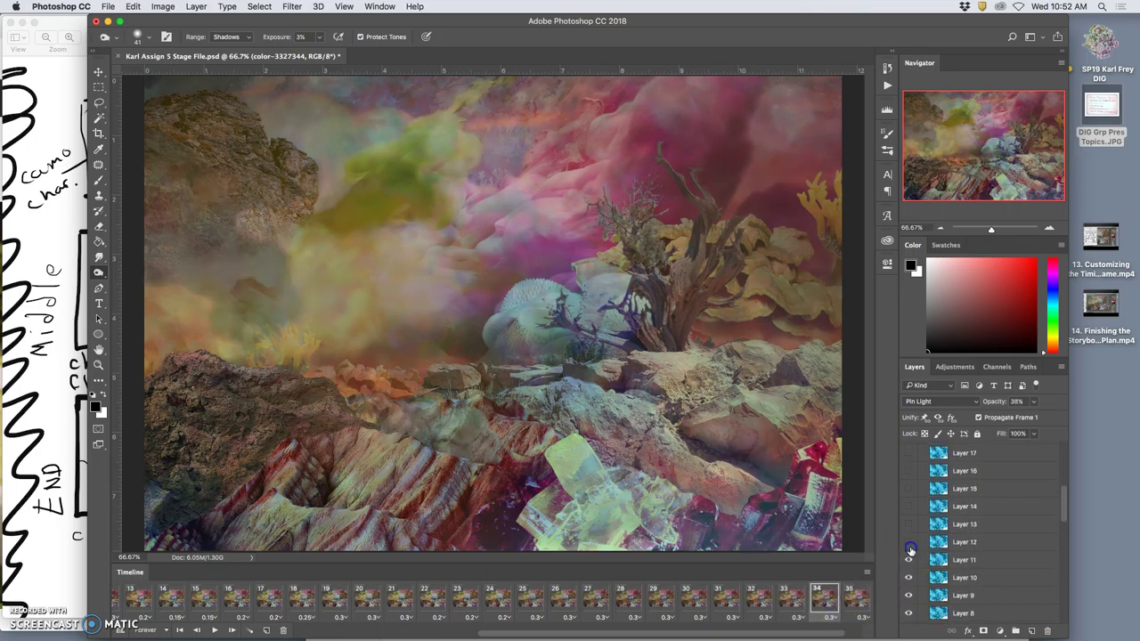
# Step: Compare frames 33 and 32, and show Layer 13 and Layer 14 in frame 32
pyautogui.click(786, 602)
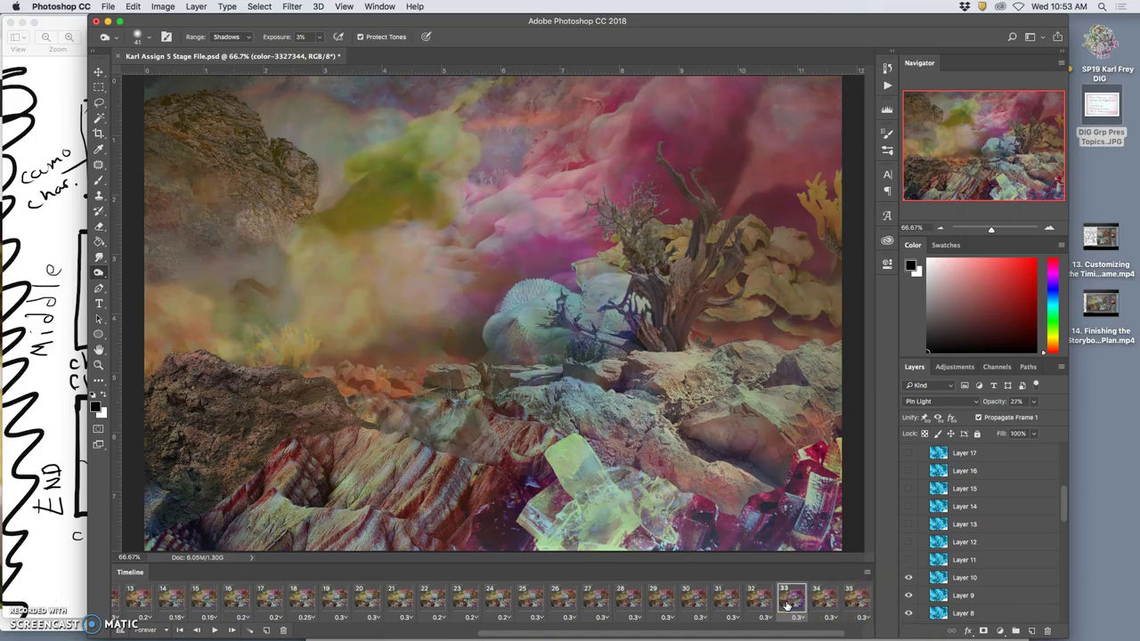
pyautogui.click(761, 605)
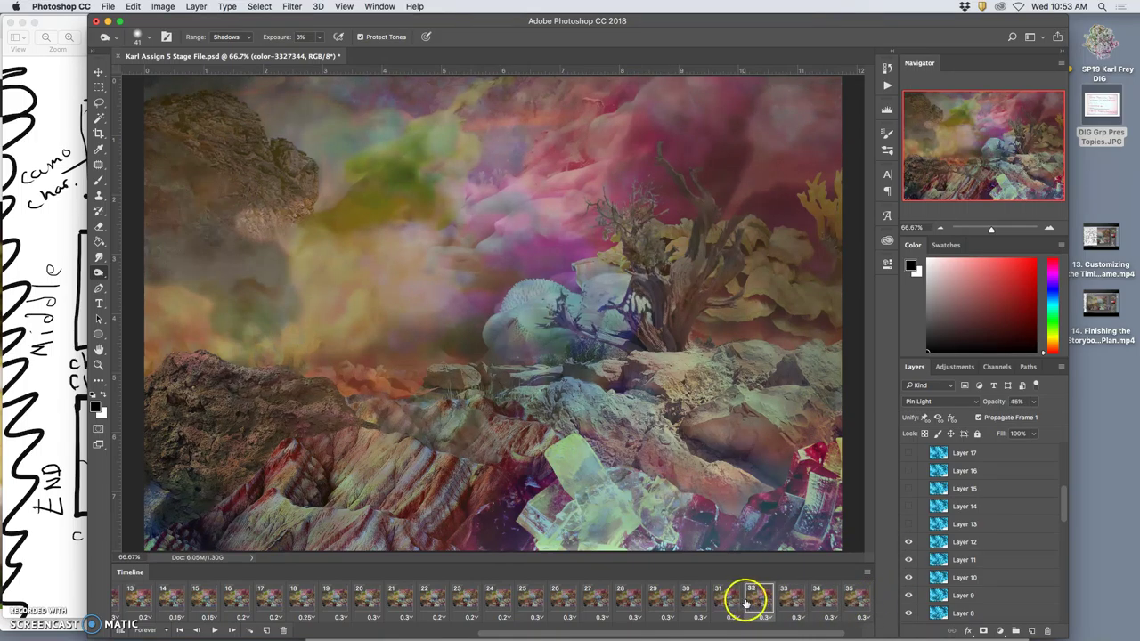
pyautogui.click(757, 602)
pyautogui.click(910, 525)
# Step: Show Layers 11 and 12 in frame 33, and hide Layer 11 in frame 34
pyautogui.click(788, 598)
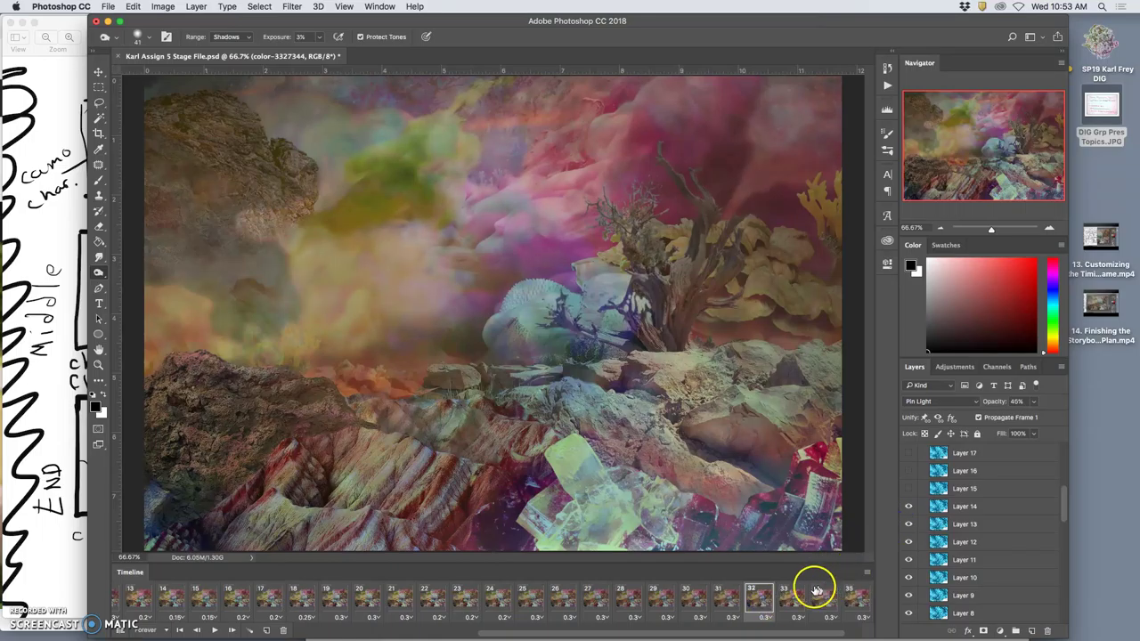
pyautogui.click(909, 561)
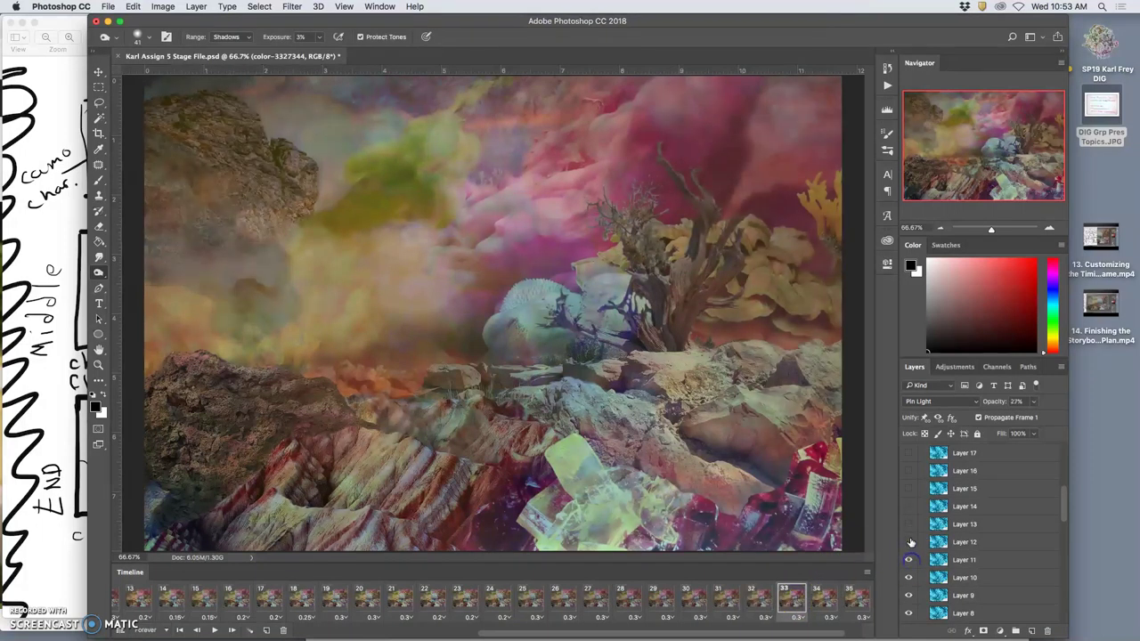
pyautogui.click(826, 598)
pyautogui.click(908, 577)
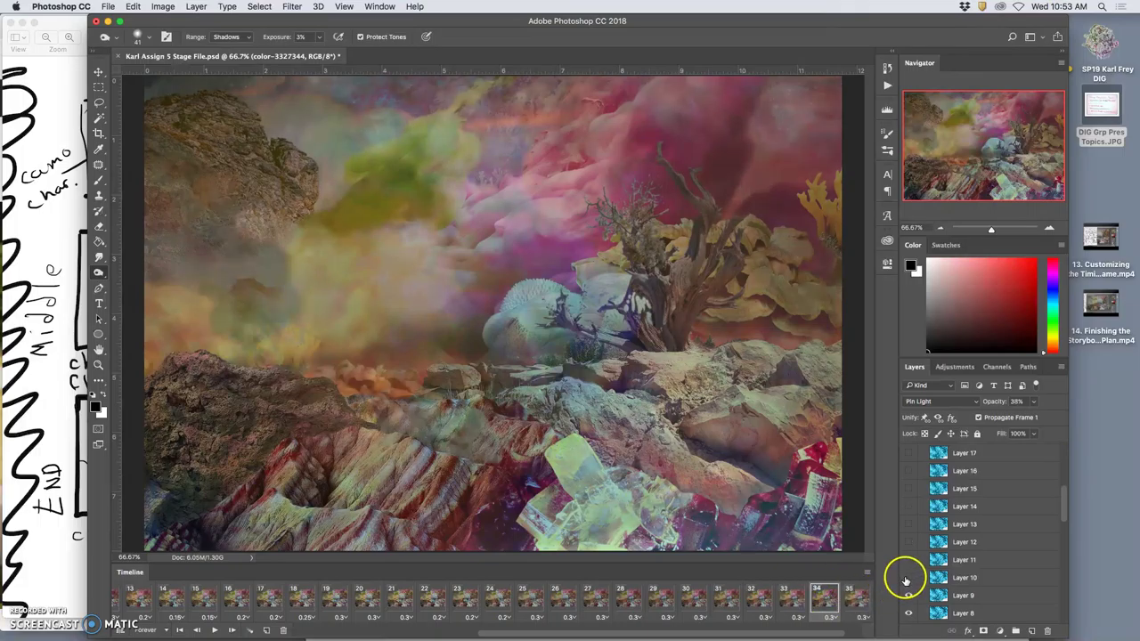
# Step: Go through frames 28 to 35 and back to frame 33 to examine the transition between them
pyautogui.click(620, 601)
pyautogui.click(653, 598)
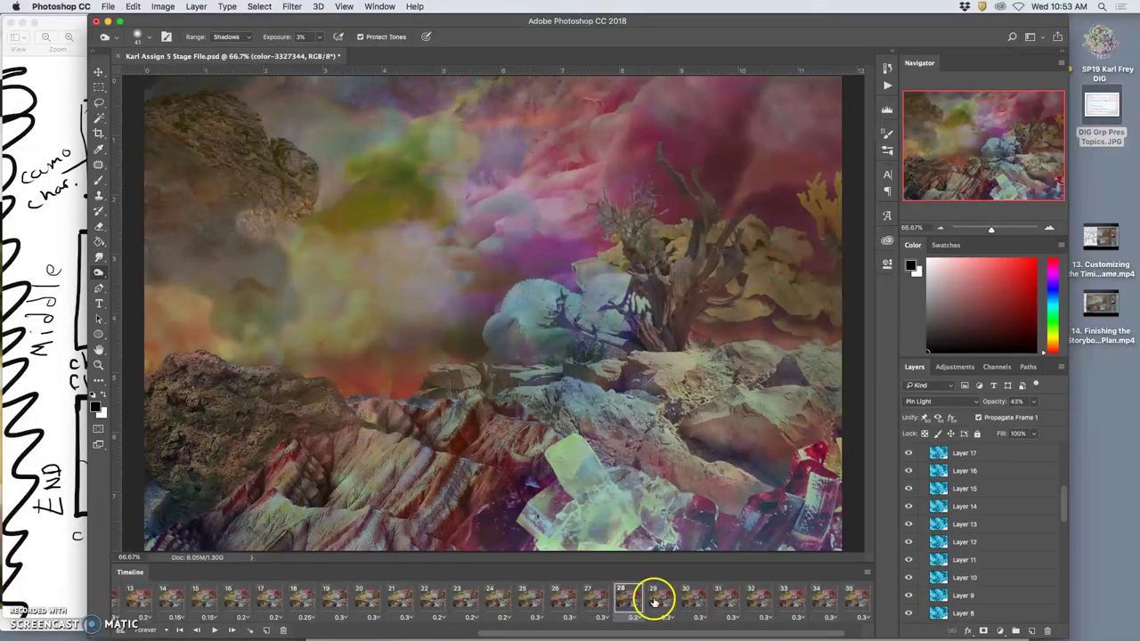
pyautogui.click(685, 600)
pyautogui.click(718, 601)
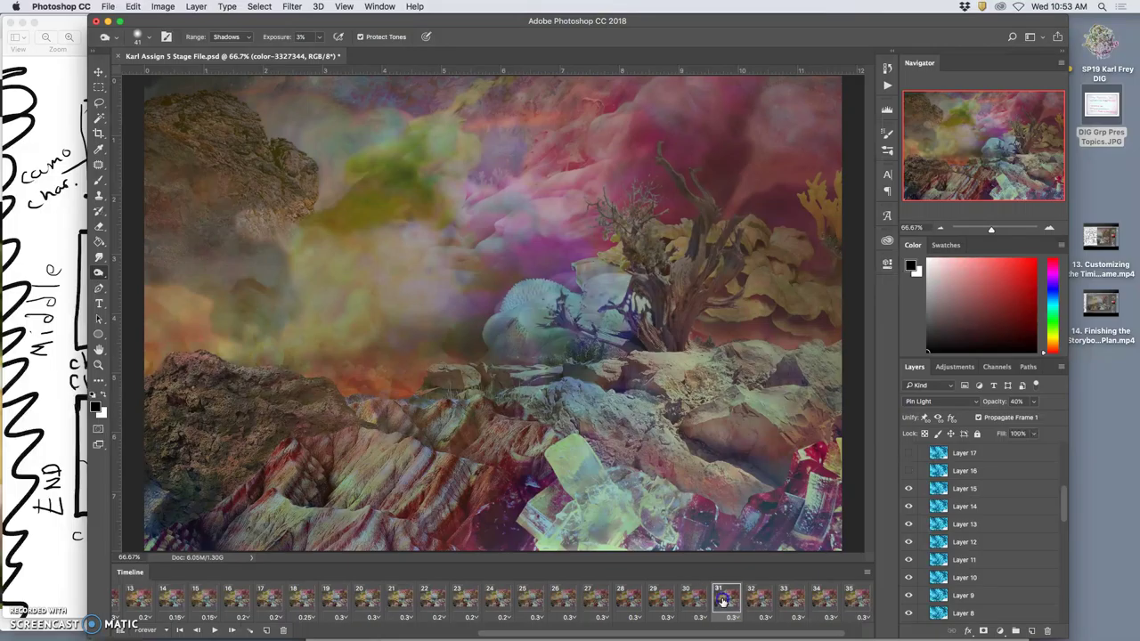
pyautogui.click(750, 601)
pyautogui.click(781, 601)
pyautogui.click(820, 601)
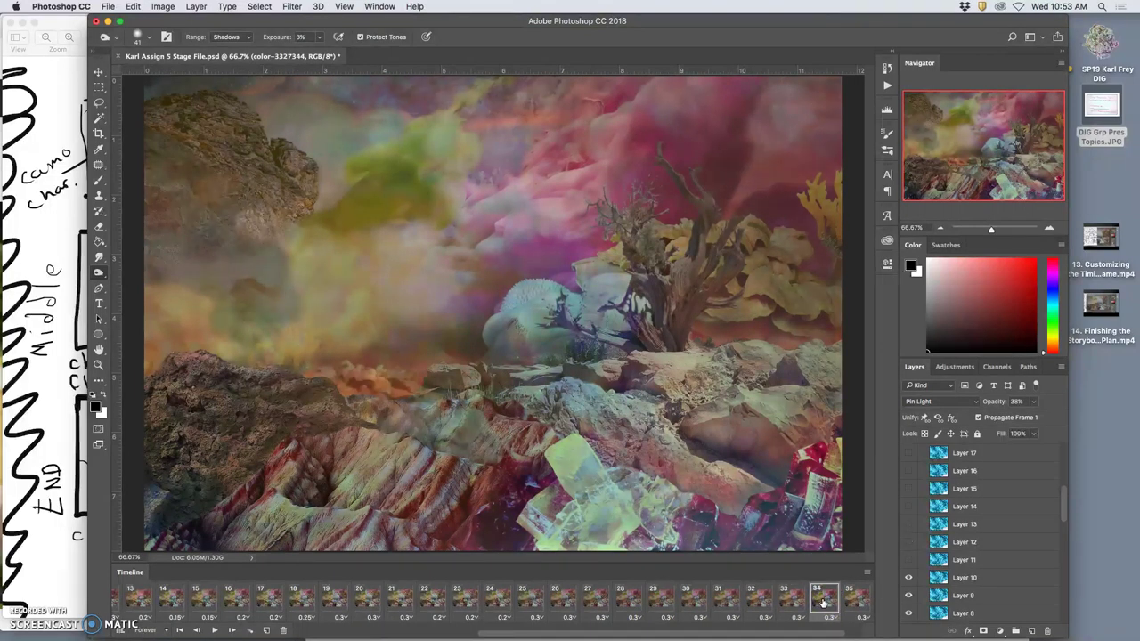
pyautogui.click(851, 601)
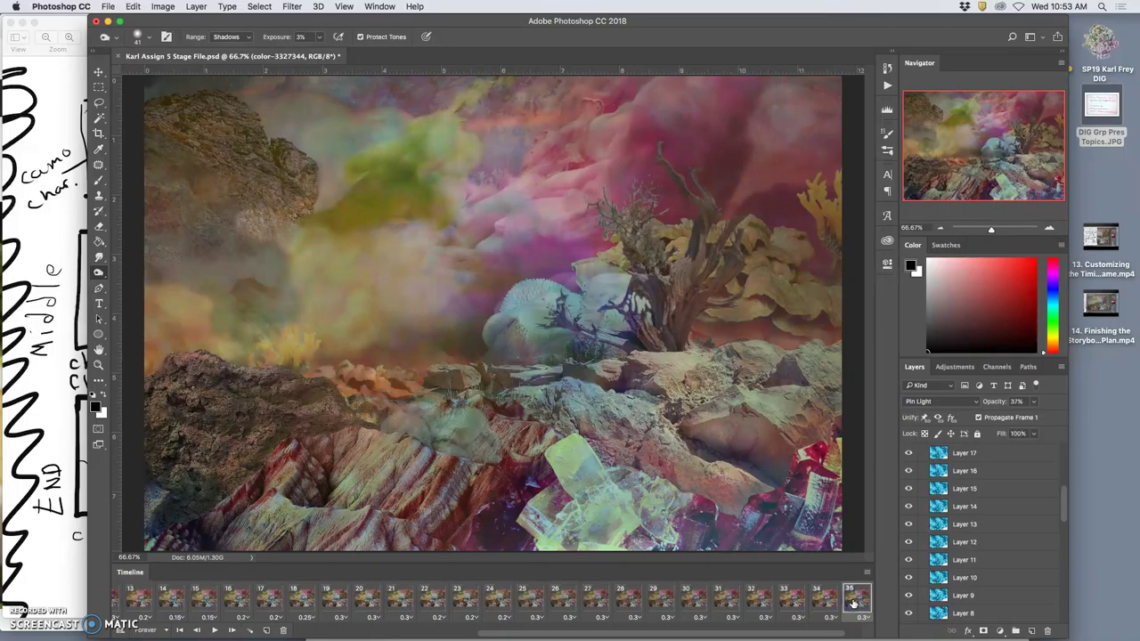
pyautogui.click(785, 602)
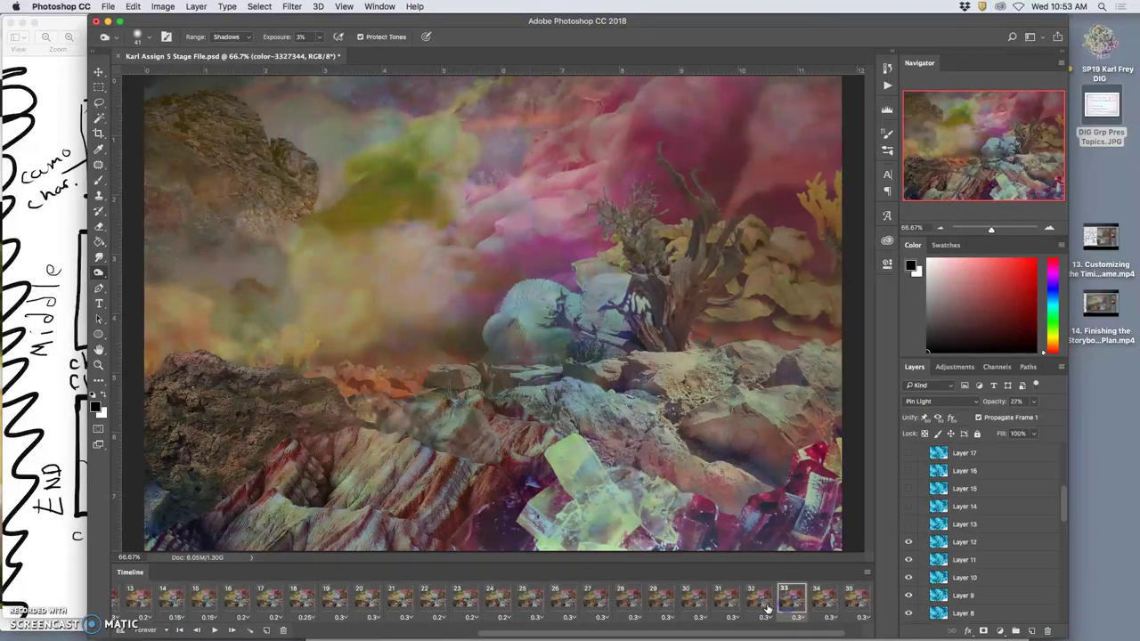
pyautogui.click(756, 603)
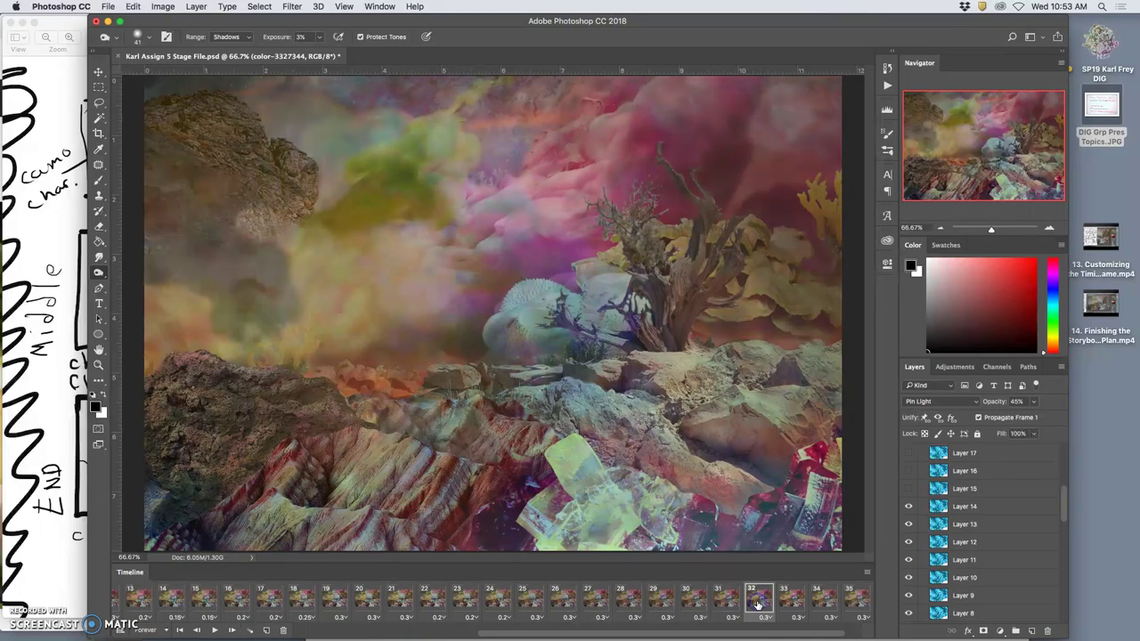
pyautogui.click(731, 603)
pyautogui.click(762, 603)
pyautogui.click(783, 603)
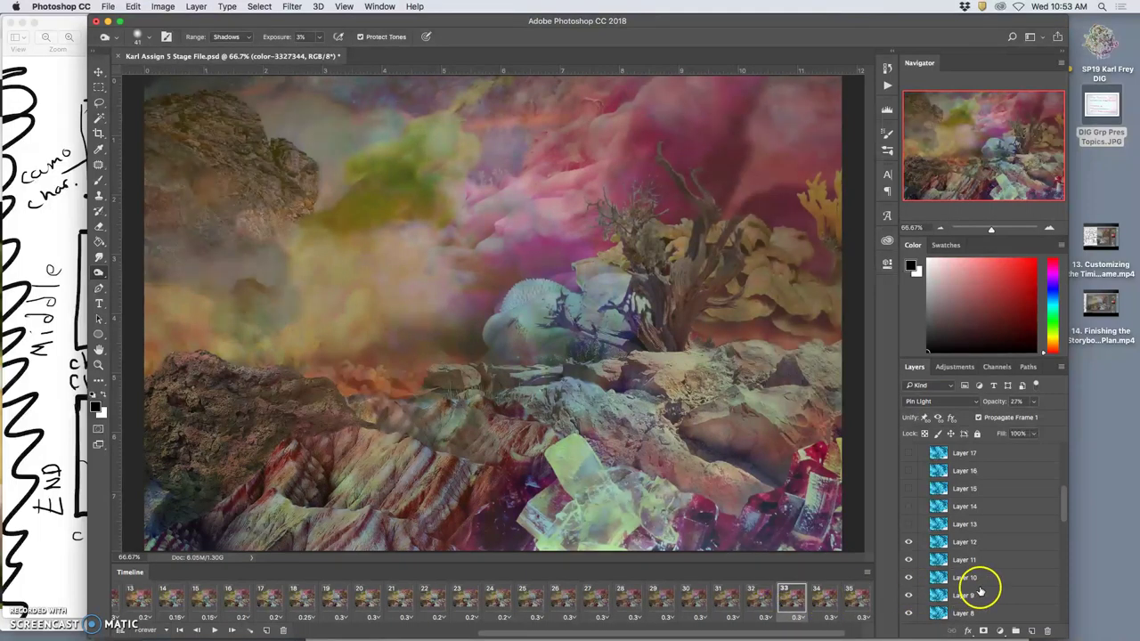
# Step: Set the color-3327344 layer's opacity to 36% in frame 33 and compare it with frame 34
pyautogui.scroll(-5, 980, 590)
pyautogui.click(1034, 401)
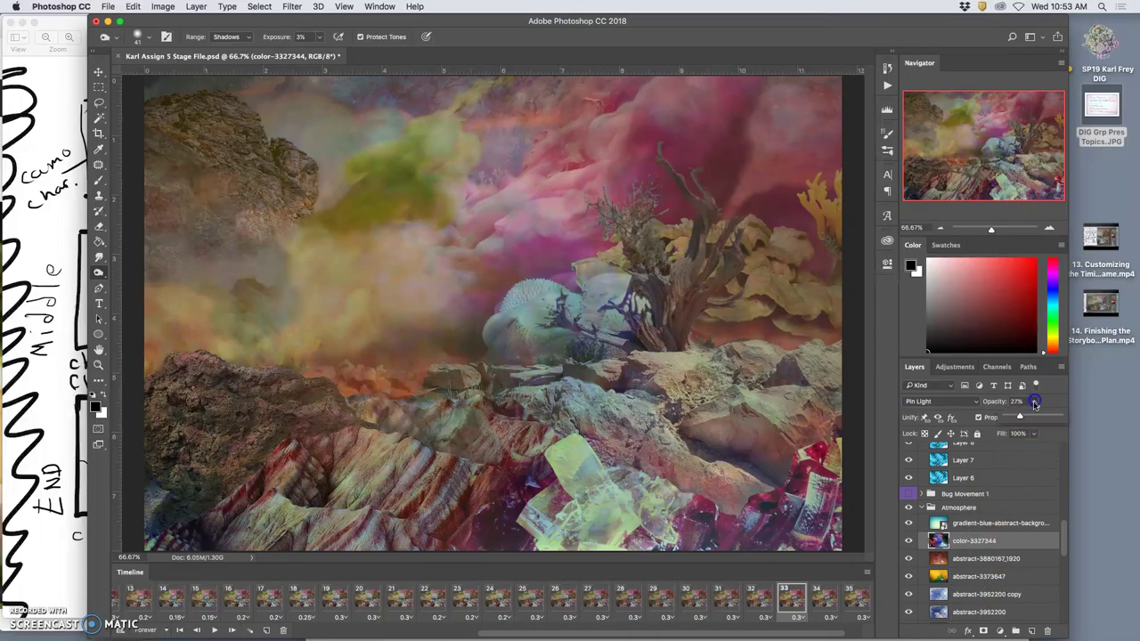
pyautogui.click(786, 599)
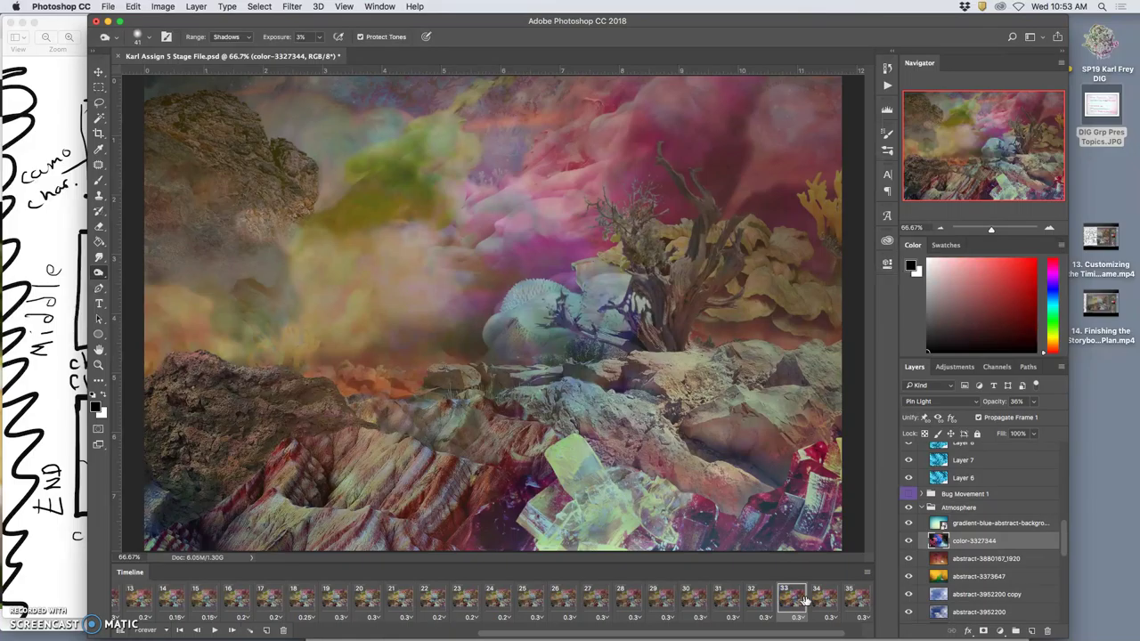
pyautogui.click(823, 601)
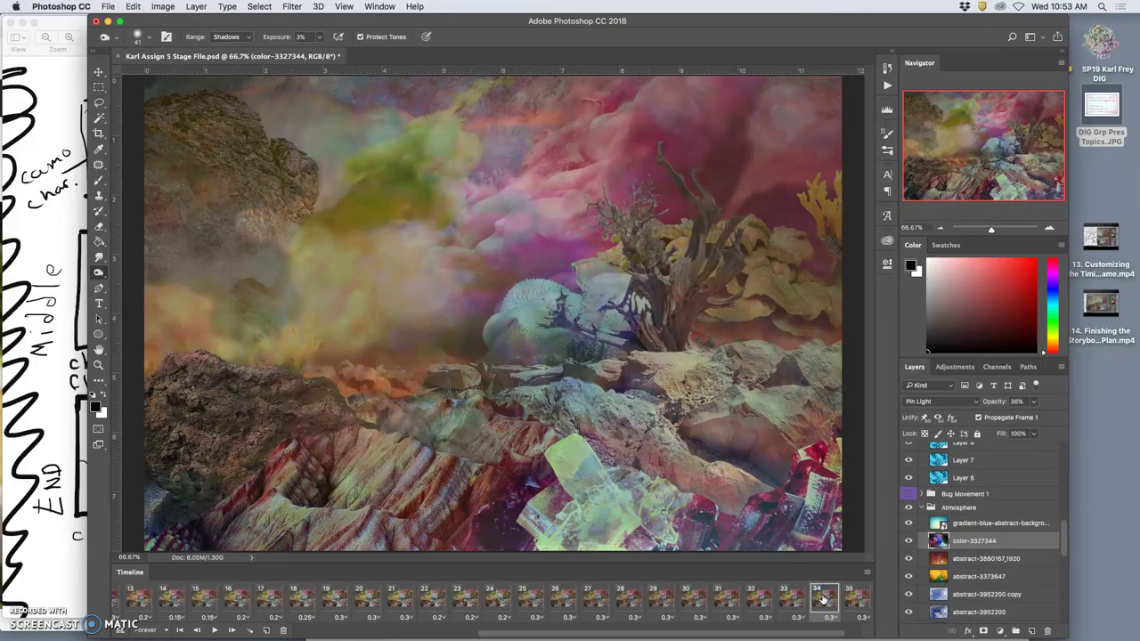
# Step: Compare frames 32, 34 and 35, and set the abstract-3880167_1920 layer's opacity to 25% in frame 35
pyautogui.click(758, 600)
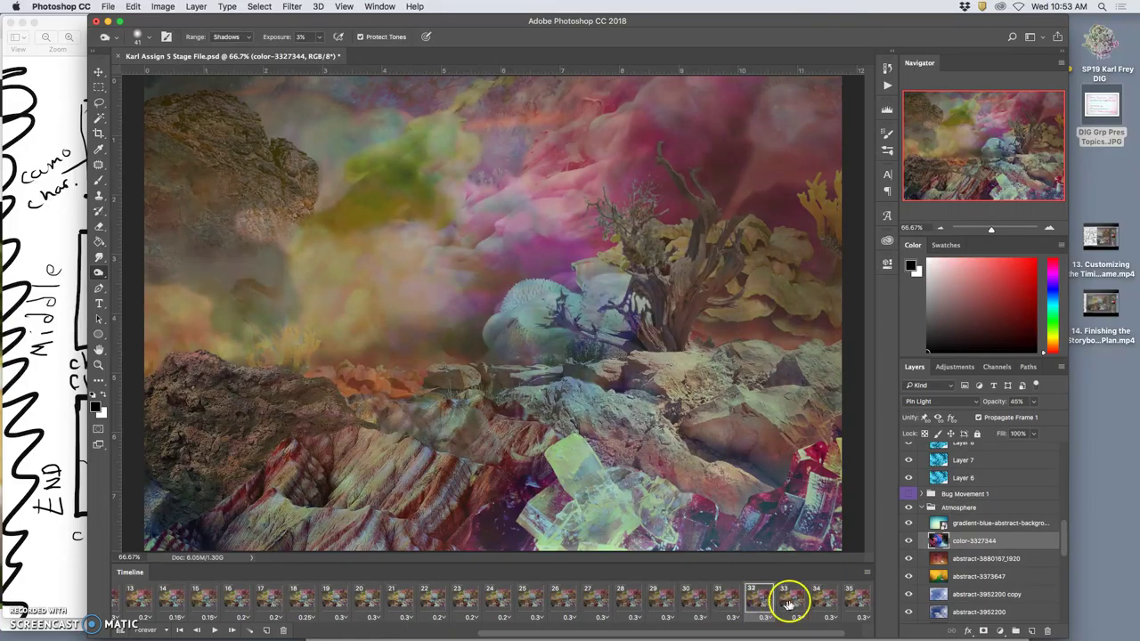
pyautogui.click(819, 600)
pyautogui.click(848, 600)
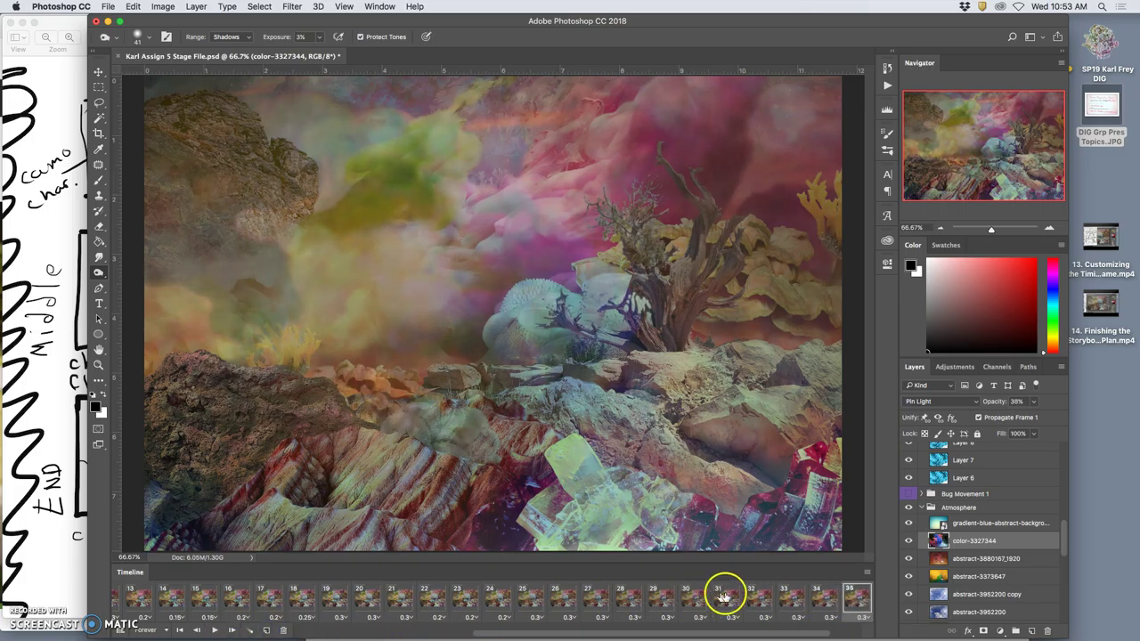
pyautogui.click(960, 559)
pyautogui.click(1034, 401)
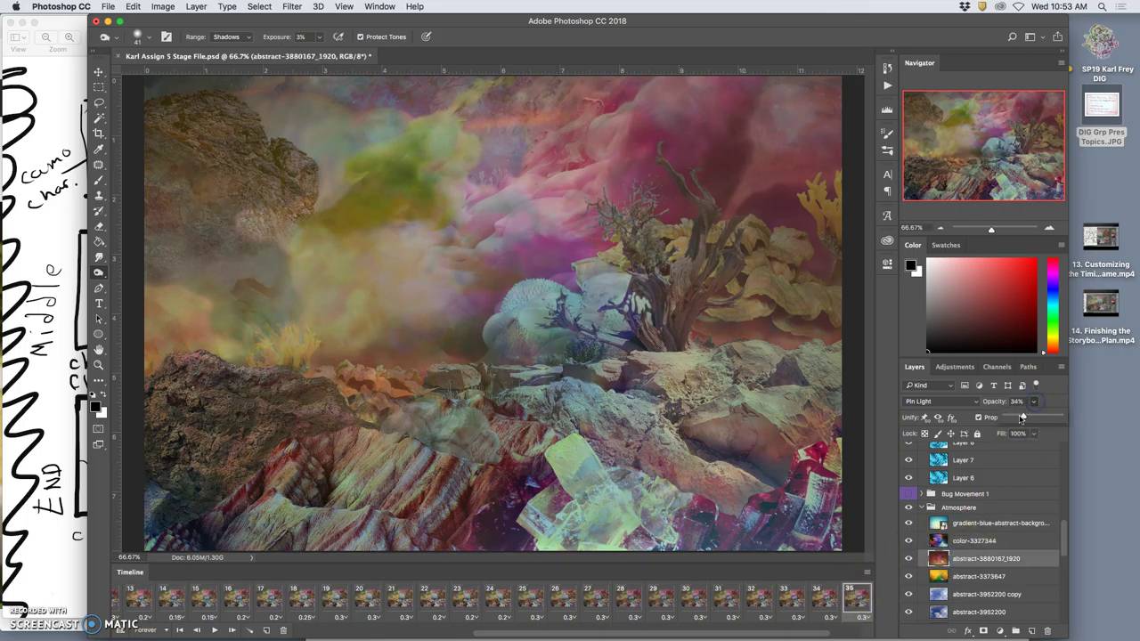
# Step: Hide Layer 9 and the visible numbered layers above it in frame 35
pyautogui.scroll(5, 965, 463)
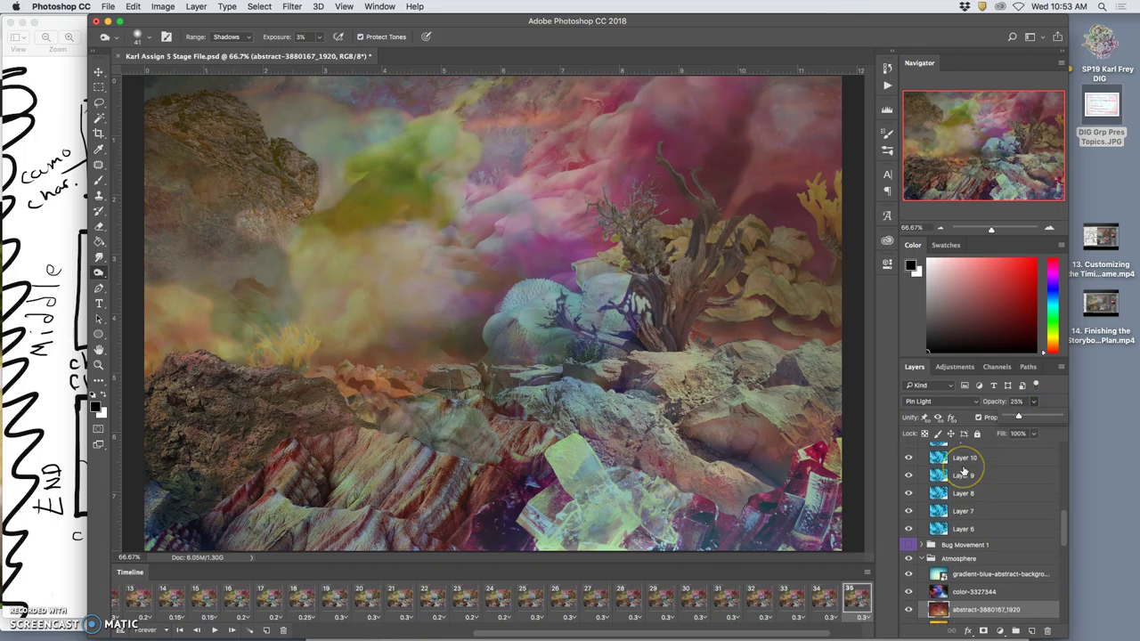
pyautogui.click(908, 486)
pyautogui.click(909, 504)
# Step: Set the opacity of the abstract-3373647 layer in the Atmosphere group to 15% in frame 35
pyautogui.scroll(-2, 990, 579)
pyautogui.scroll(-2, 990, 579)
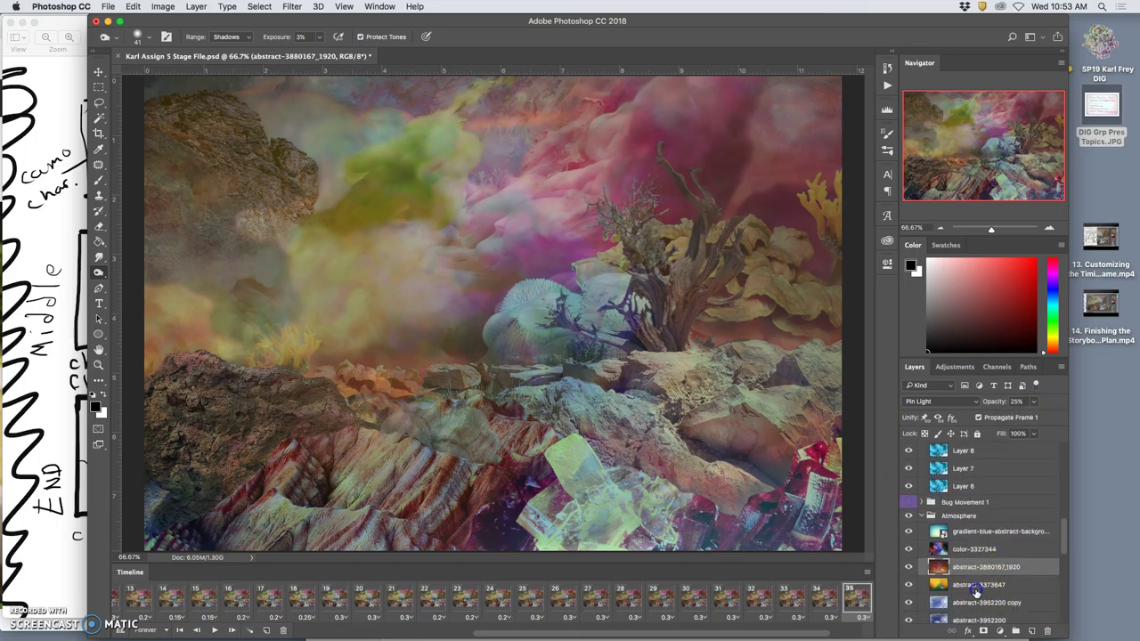
pyautogui.click(976, 588)
pyautogui.click(1034, 402)
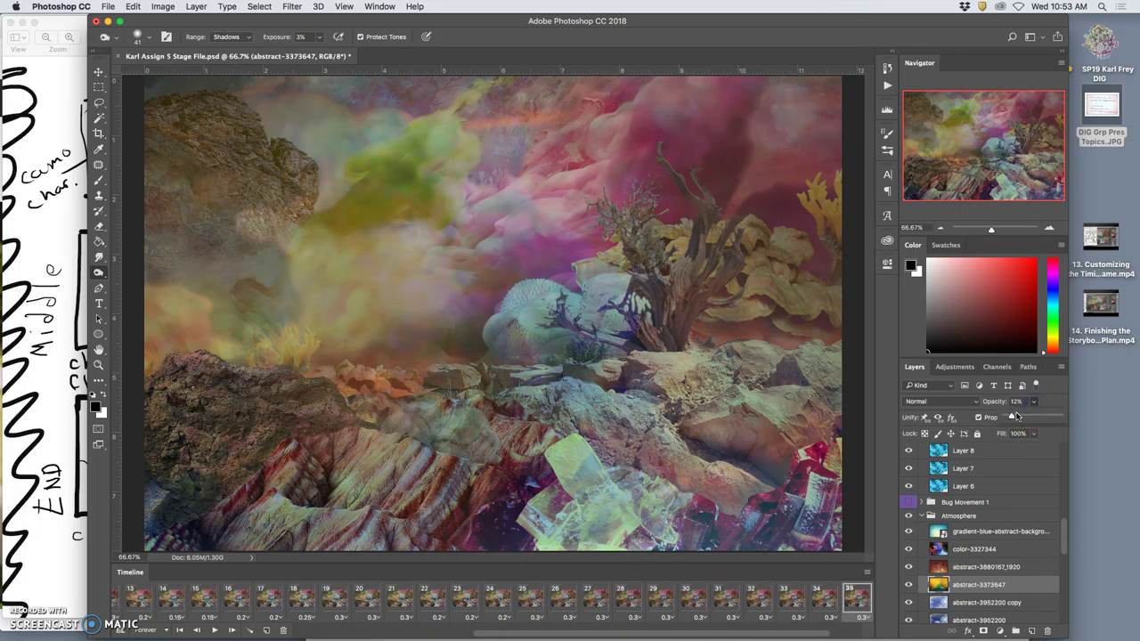
pyautogui.click(863, 556)
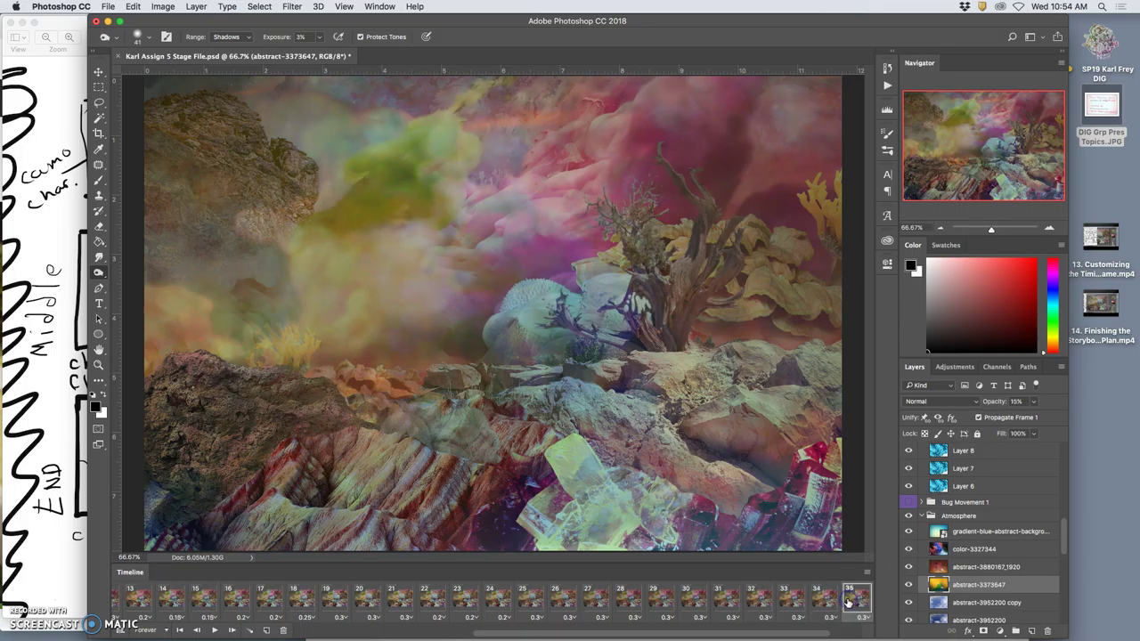
# Step: Go back and forth through frames 34 to 37 to examine the atmosphere transition between them
pyautogui.click(797, 600)
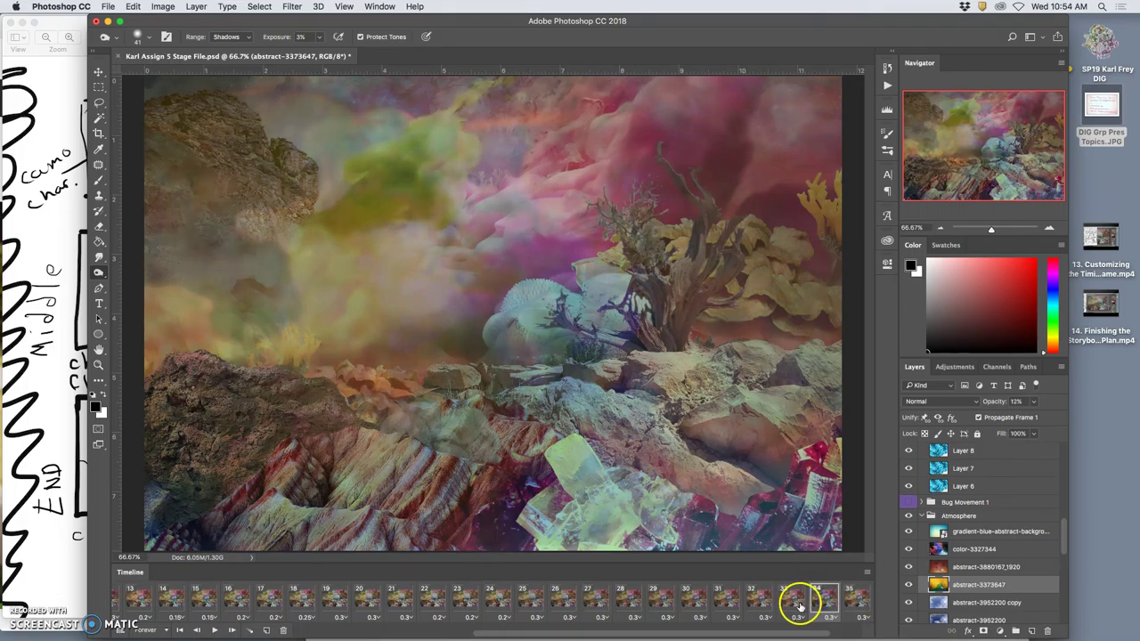
pyautogui.click(846, 602)
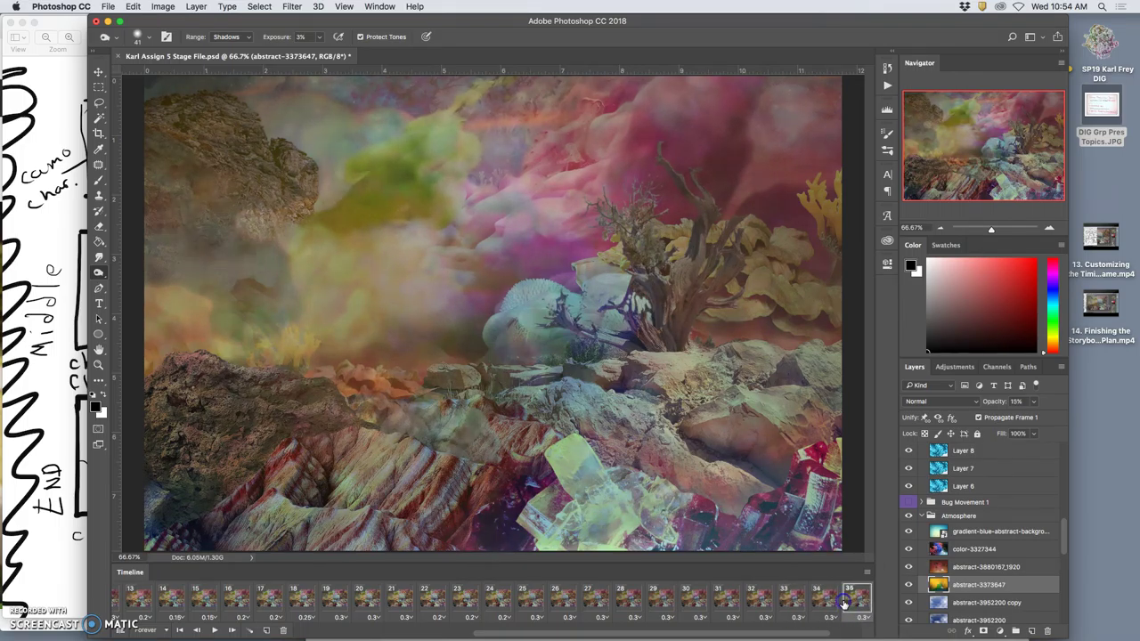
pyautogui.hscroll(3, 844, 604)
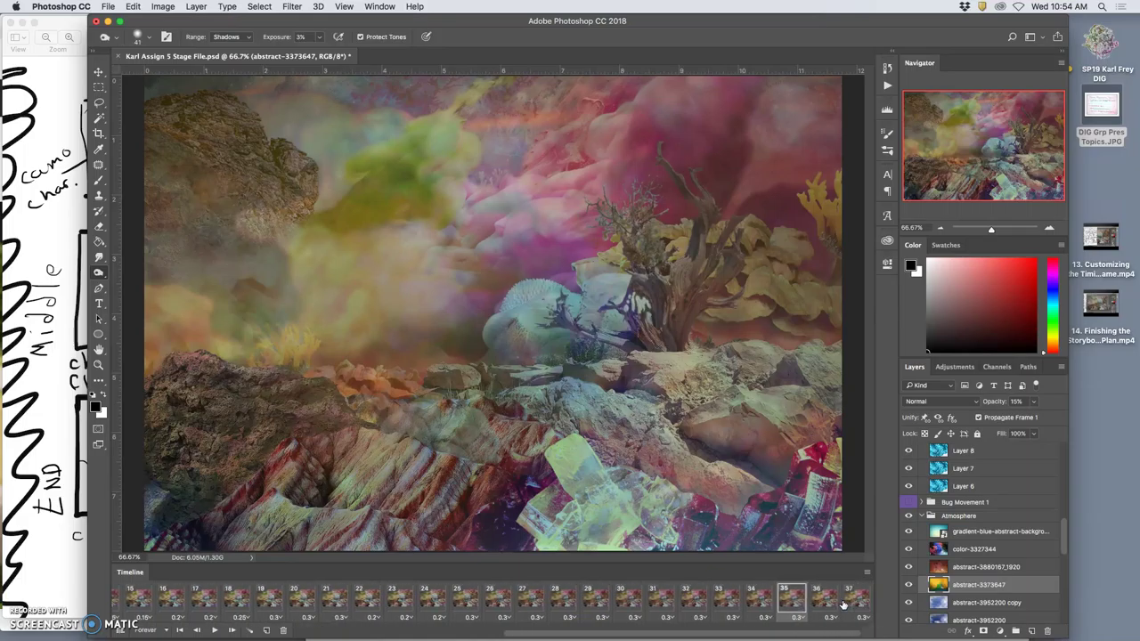
pyautogui.click(823, 602)
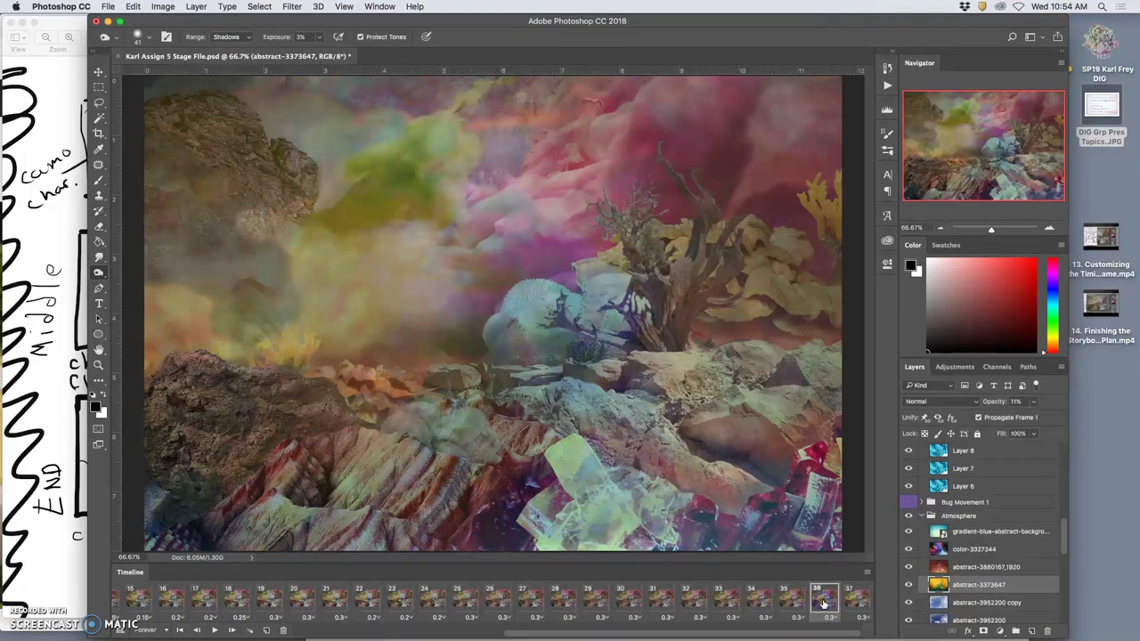
pyautogui.click(766, 603)
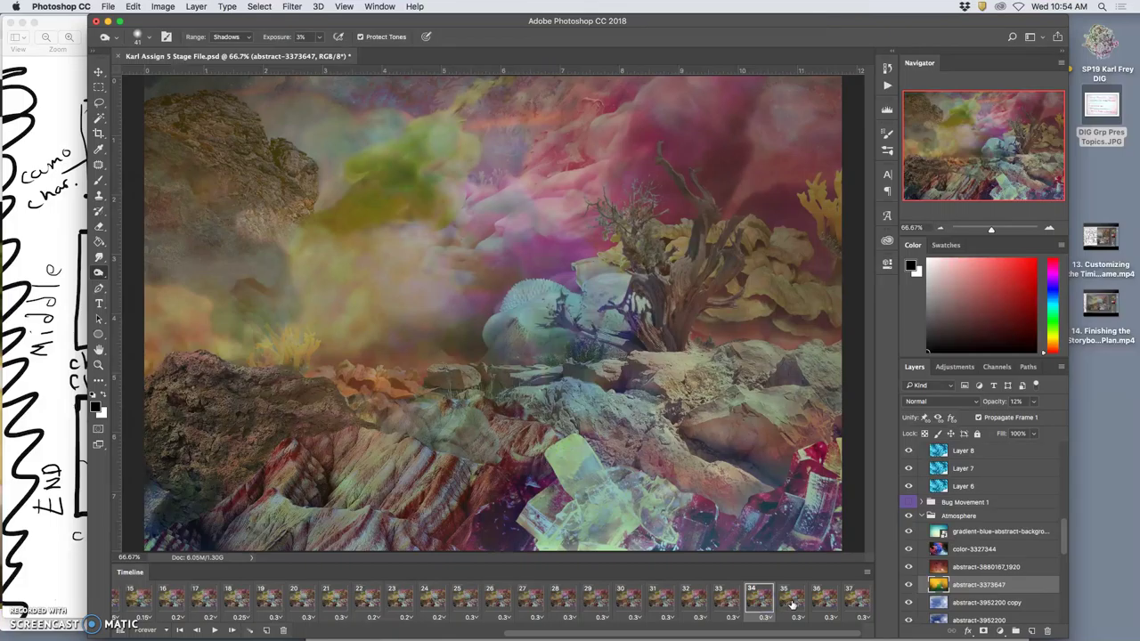
pyautogui.click(794, 604)
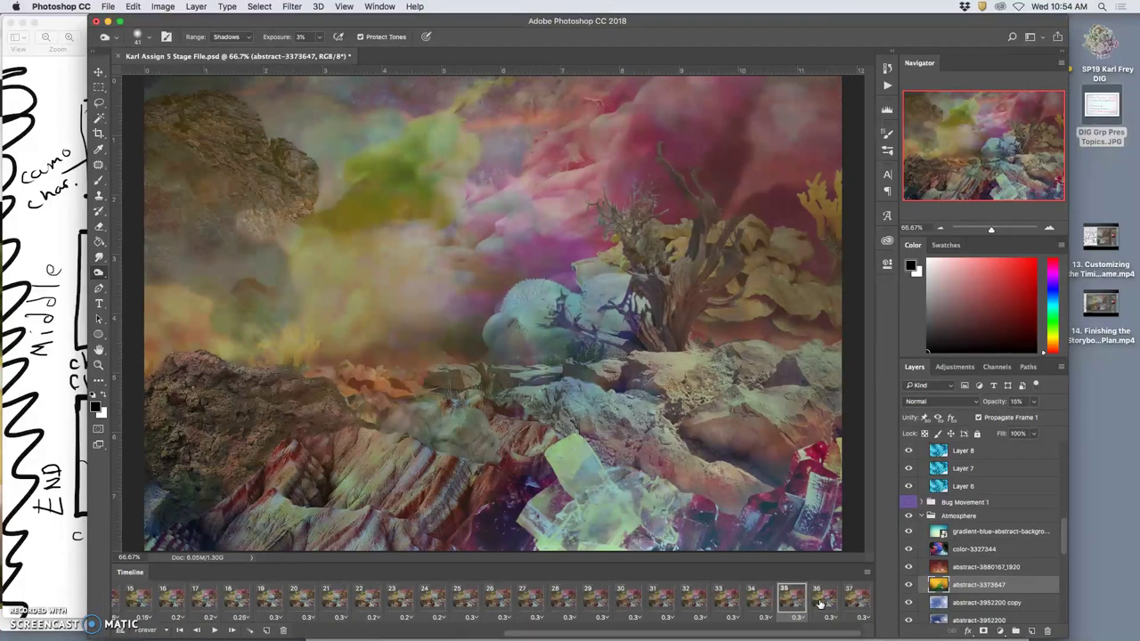
pyautogui.click(820, 603)
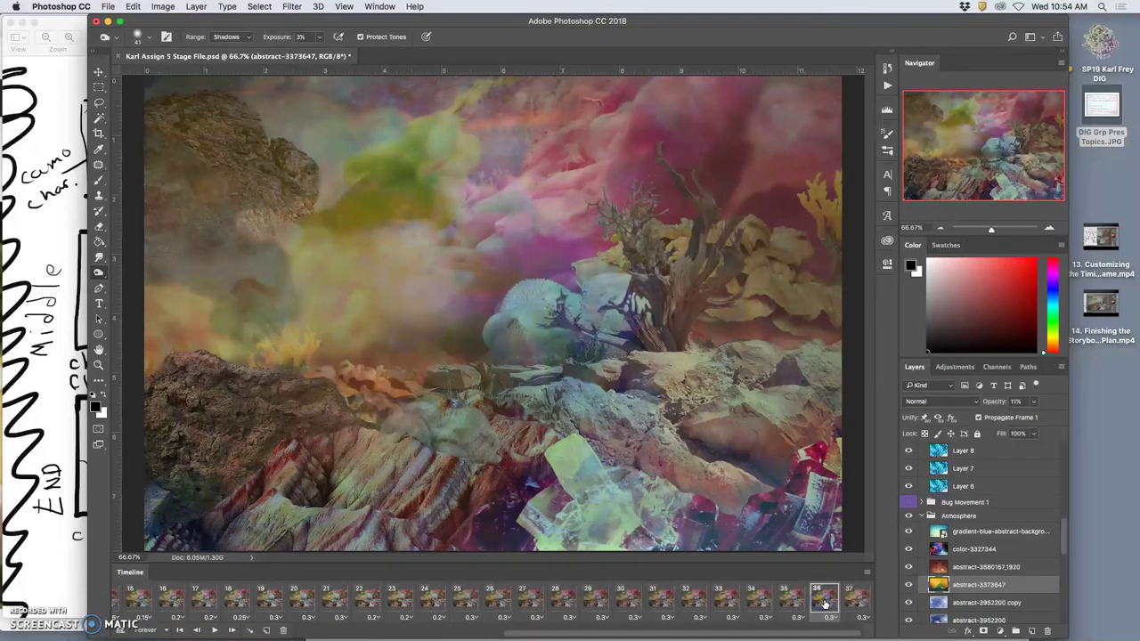
pyautogui.click(853, 602)
# Step: Set the opacity of the Atmosphere group's abstract-3373647 layer to 17% in frame 36
pyautogui.click(826, 603)
pyautogui.click(967, 584)
pyautogui.click(1033, 401)
pyautogui.moveTo(1021, 417); pyautogui.dragTo(1021, 417)
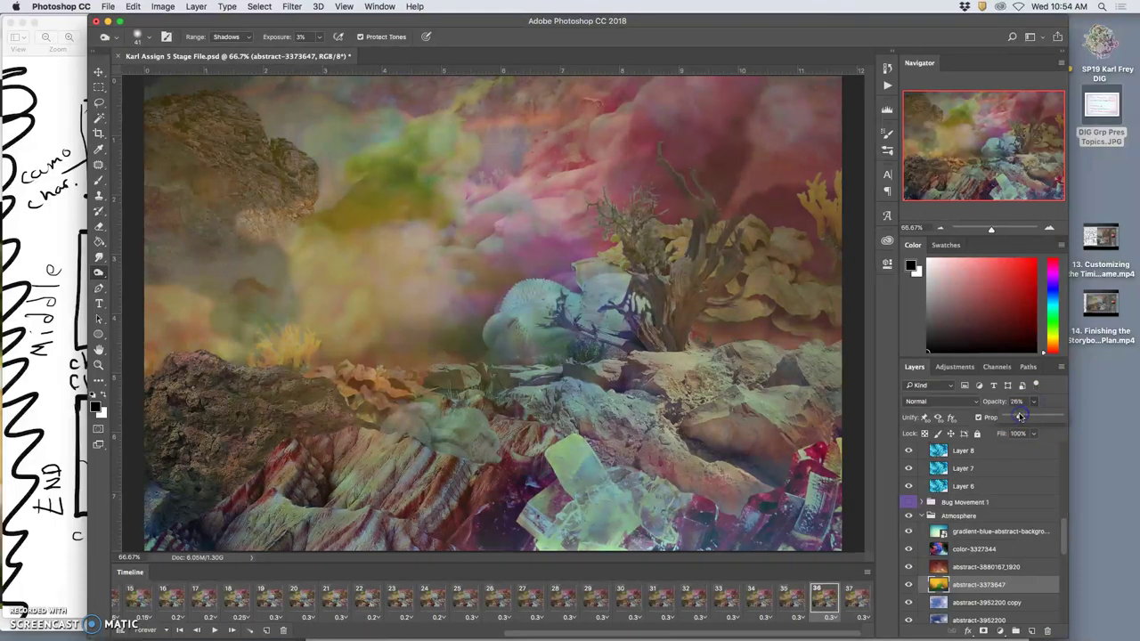
# Step: Check the layer visibility in frames 34 and 35, and hide Layer 8 and the numbered layers above it in frame 36
pyautogui.scroll(3, 966, 481)
pyautogui.scroll(5, 958, 484)
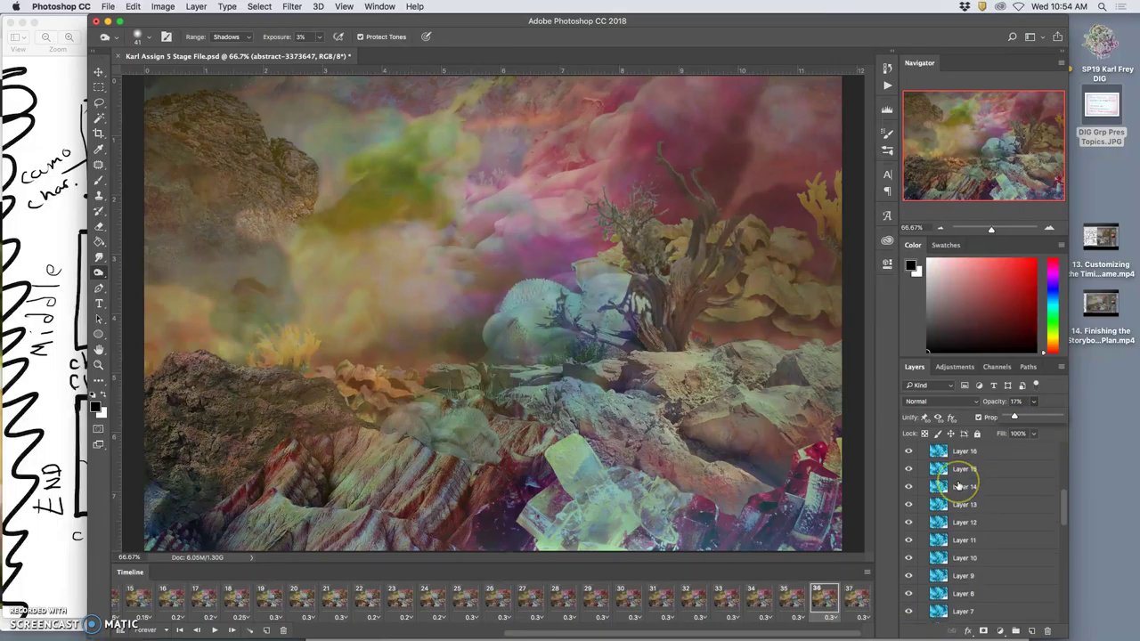
pyautogui.click(791, 597)
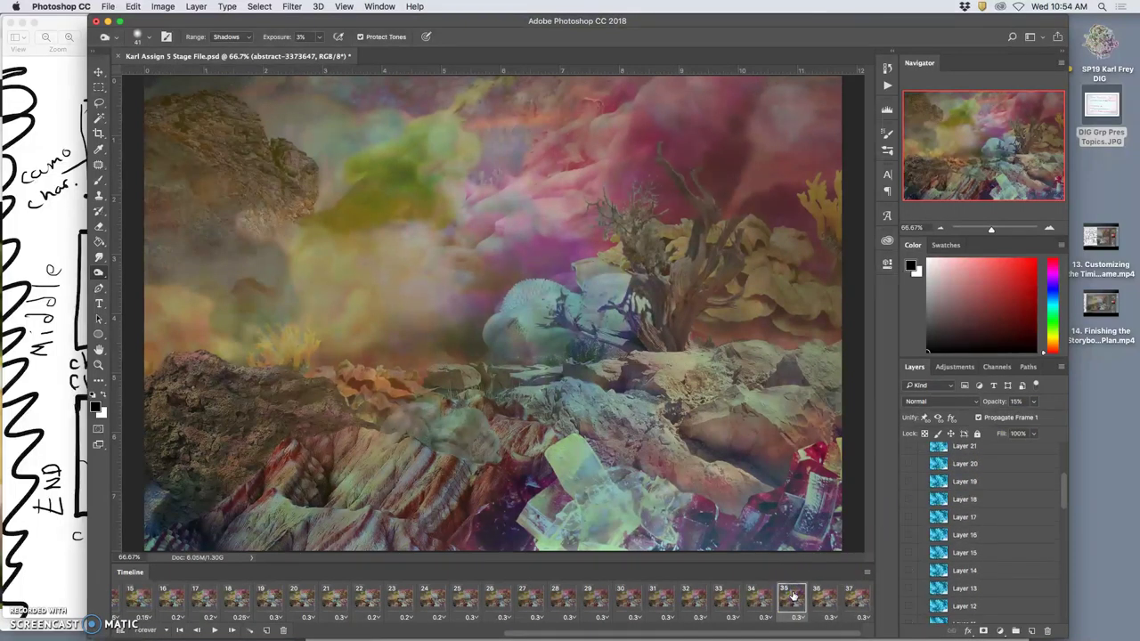
pyautogui.click(763, 603)
pyautogui.click(801, 598)
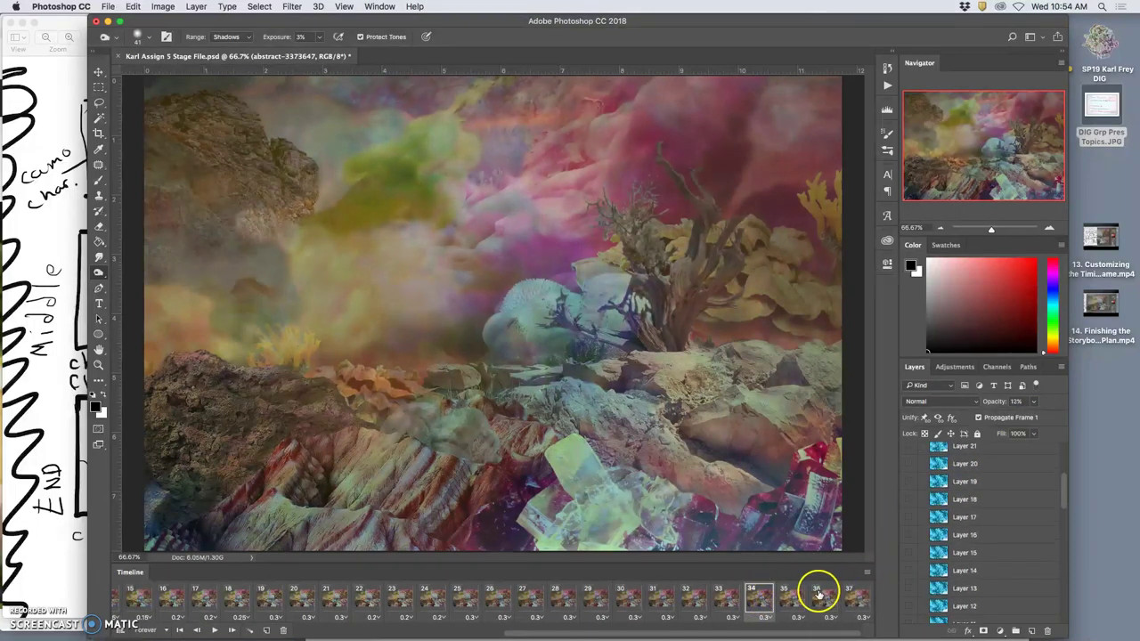
pyautogui.scroll(-3, 944, 575)
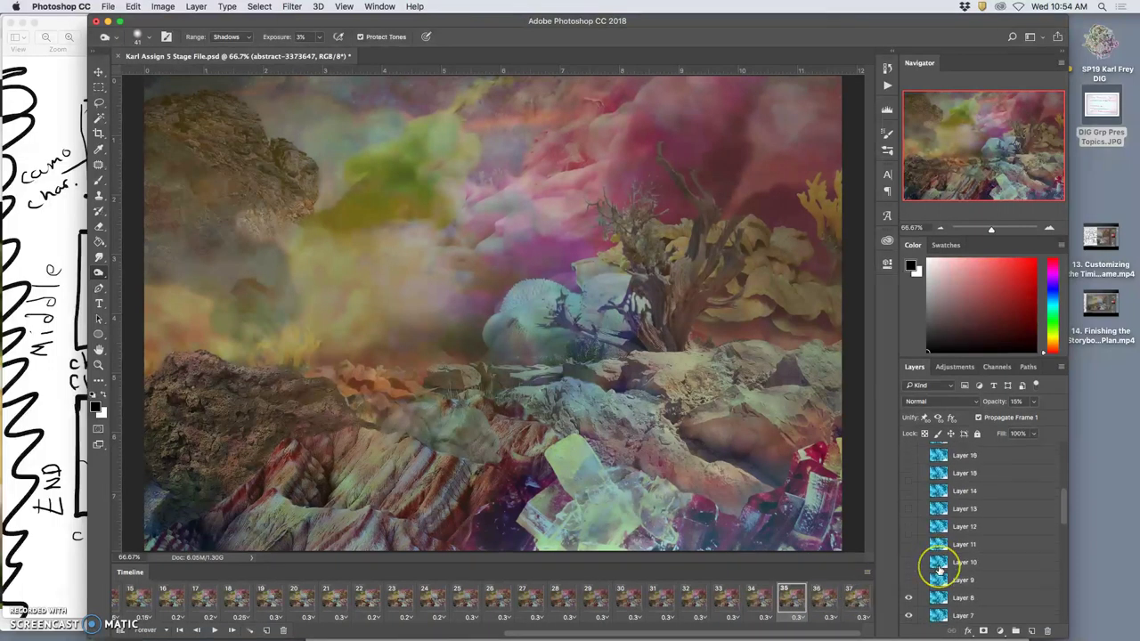
pyautogui.click(819, 600)
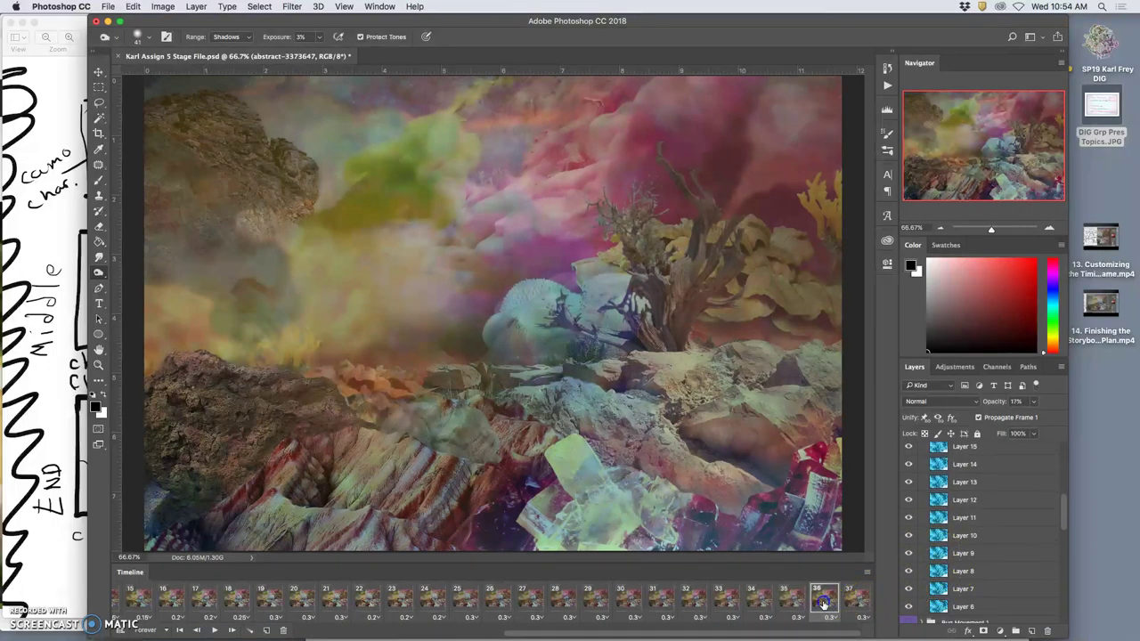
pyautogui.scroll(1, 921, 472)
pyautogui.click(908, 475)
pyautogui.scroll(1, 913, 466)
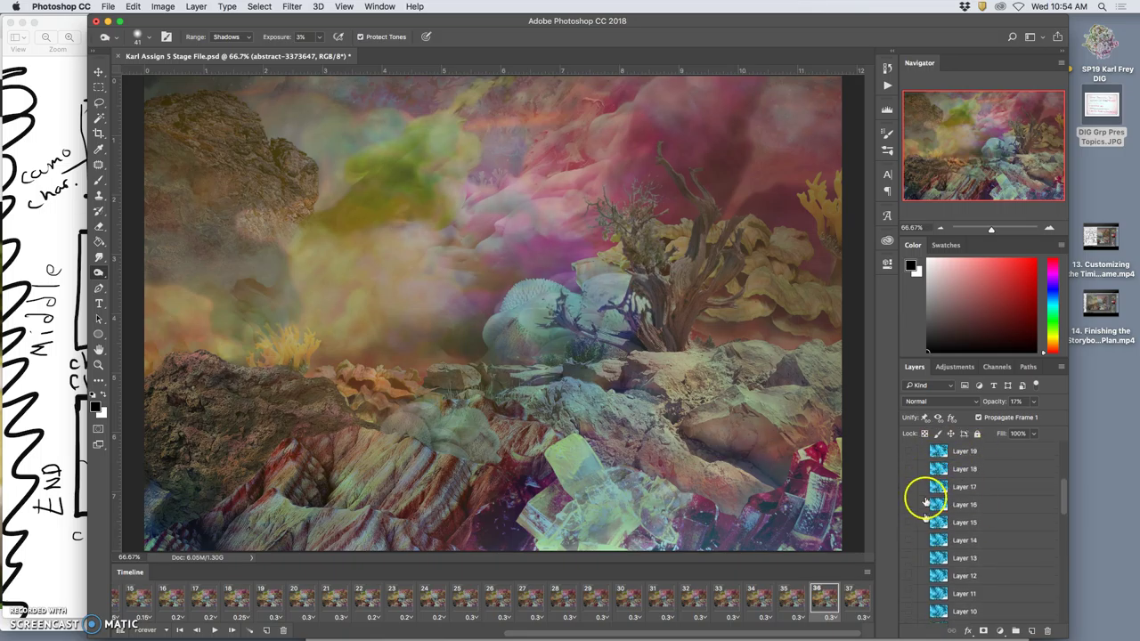
pyautogui.scroll(-2, 935, 552)
pyautogui.scroll(-3, 935, 559)
# Step: Compare frames 34, 35 and 36 to check how the atmosphere changes between them
pyautogui.click(791, 598)
pyautogui.click(821, 599)
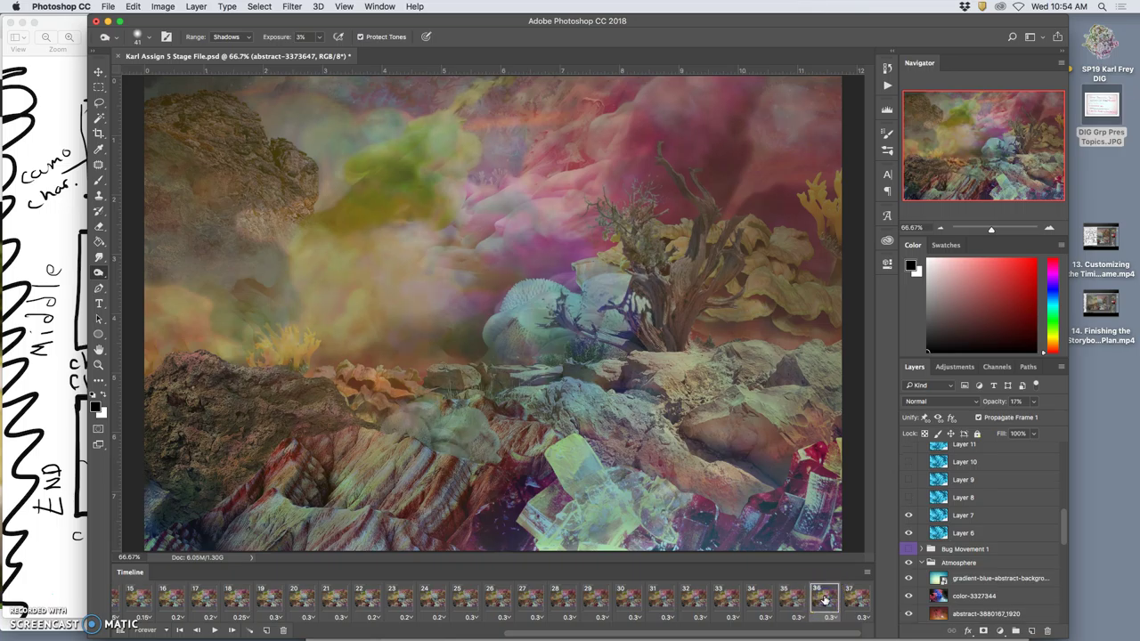
pyautogui.click(789, 600)
pyautogui.click(762, 603)
pyautogui.click(794, 602)
pyautogui.click(821, 601)
# Step: Hide Layer 7 and the visible numbered layers above it in frame 37
pyautogui.click(853, 601)
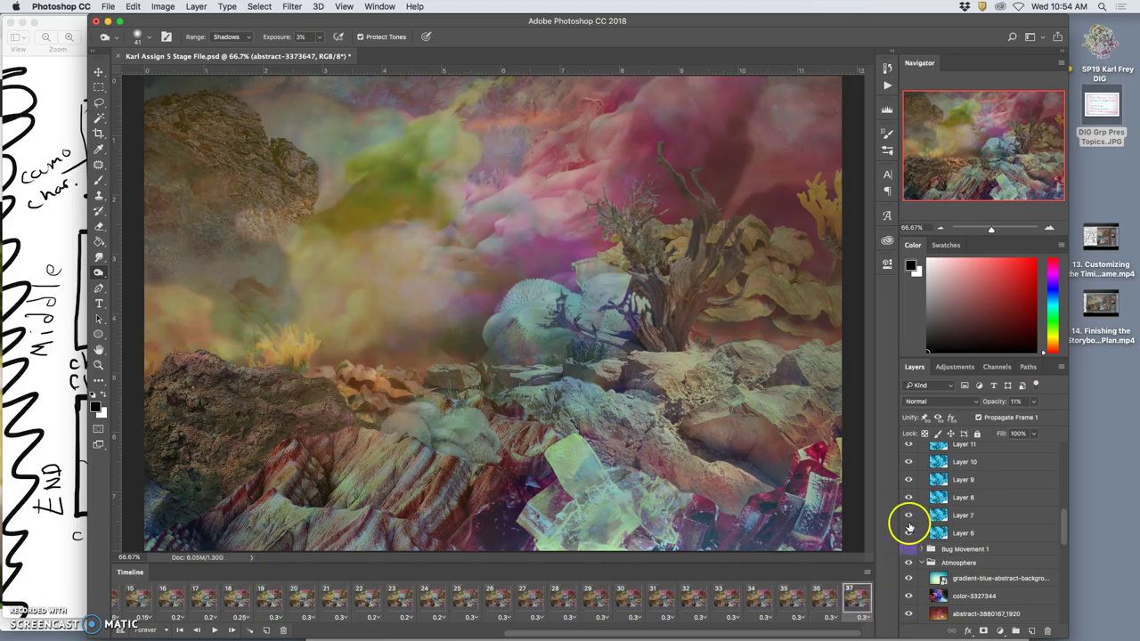
pyautogui.scroll(2, 919, 483)
pyautogui.scroll(2, 913, 480)
pyautogui.click(911, 465)
pyautogui.scroll(2, 911, 466)
pyautogui.click(909, 489)
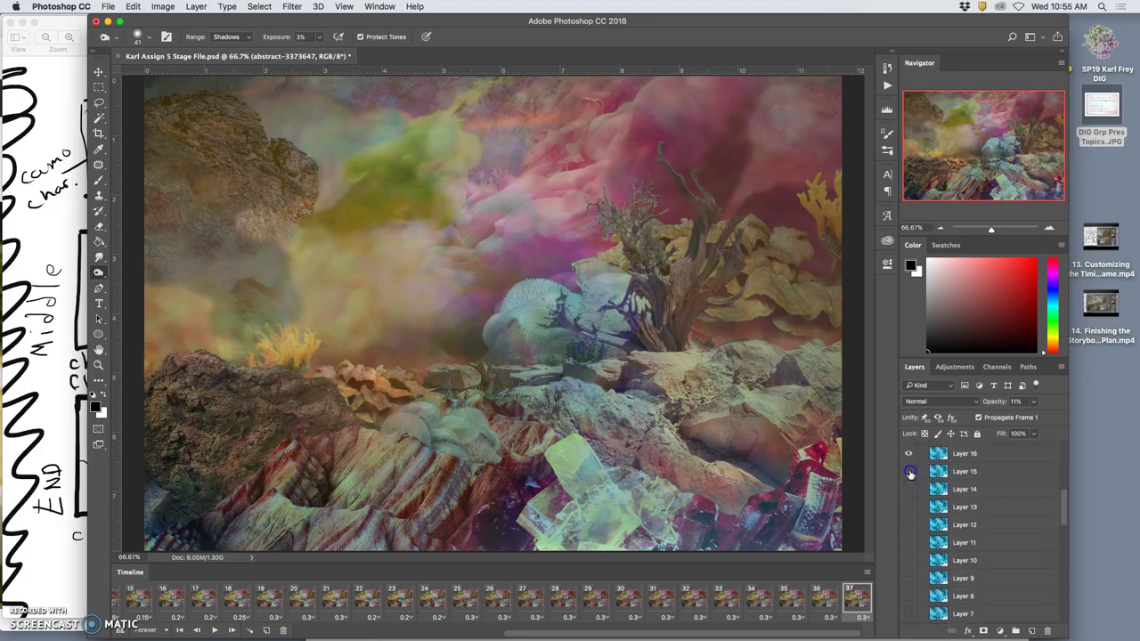
pyautogui.scroll(2, 909, 463)
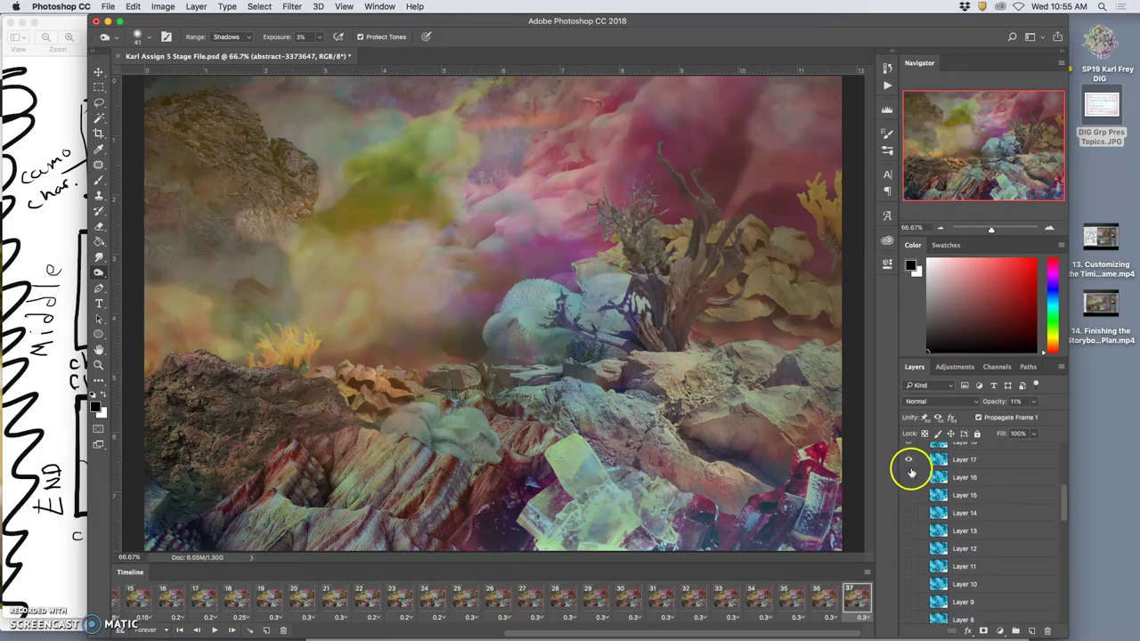
pyautogui.scroll(2, 916, 488)
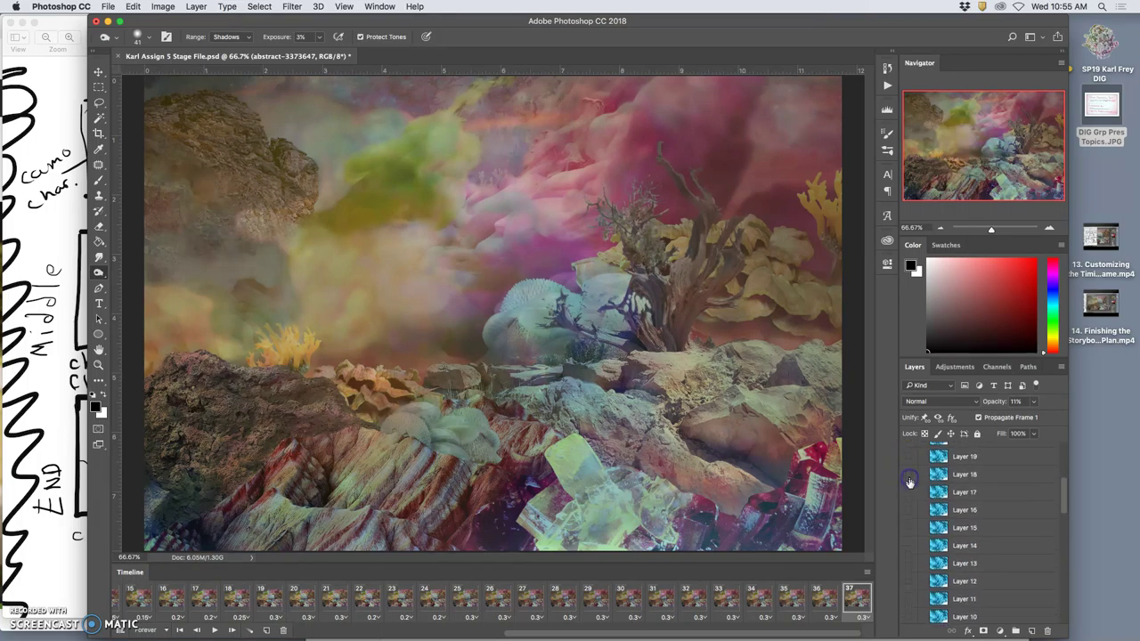
pyautogui.scroll(-5, 926, 566)
pyautogui.scroll(-1, 926, 566)
# Step: Compare frames 36 and 37, and set the abstract-3952200 copy layer's opacity to 36% in frame 37
pyautogui.click(826, 601)
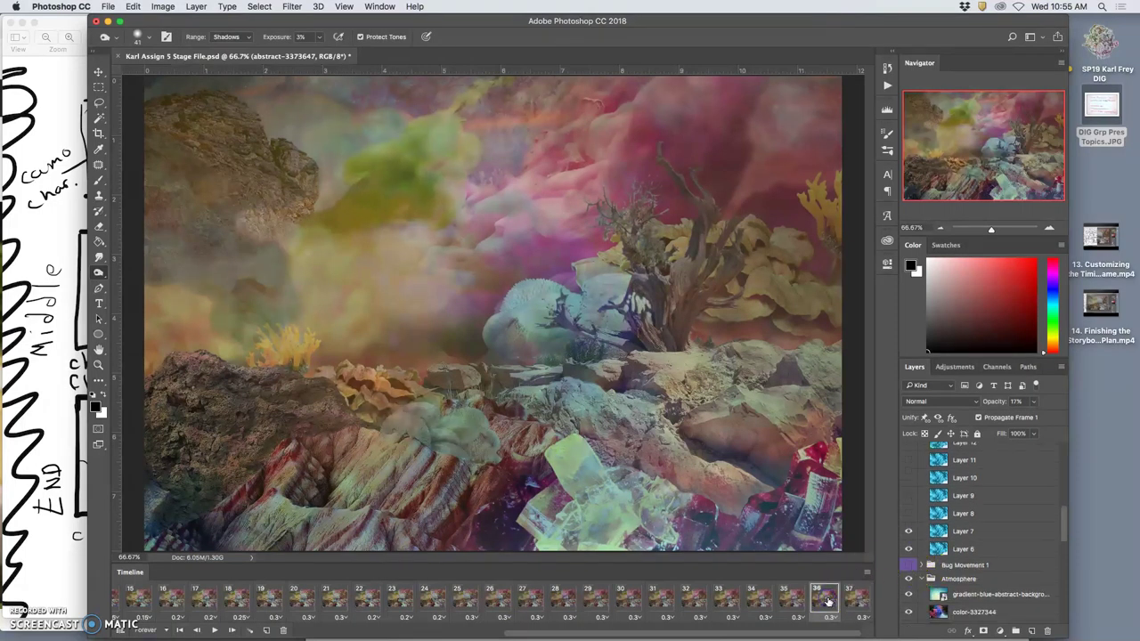
pyautogui.click(857, 600)
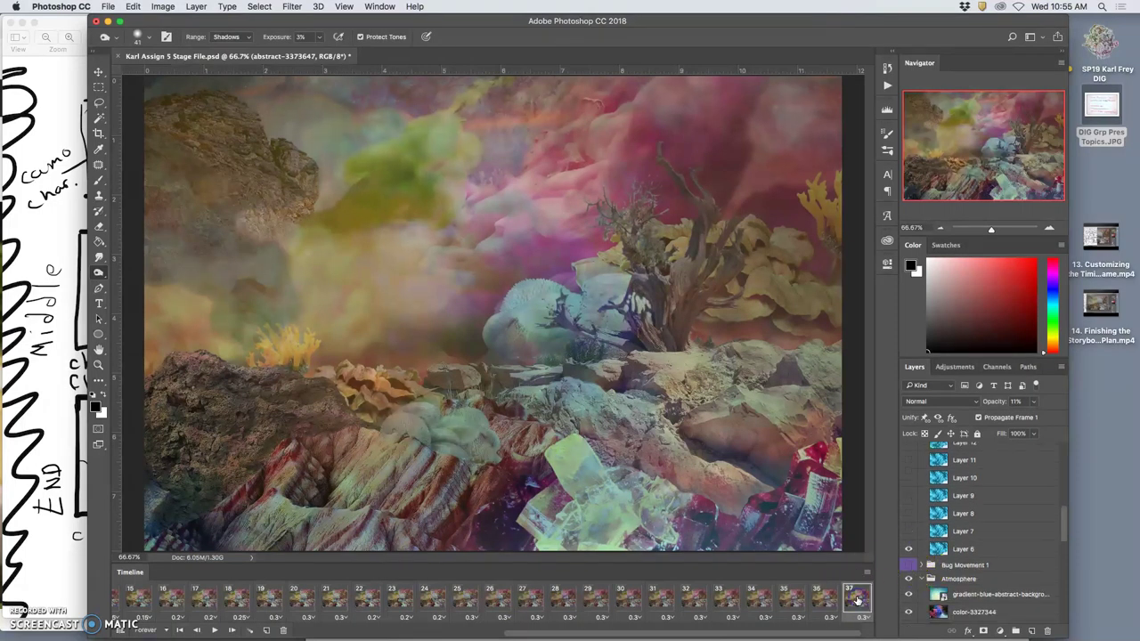
pyautogui.click(818, 602)
pyautogui.click(846, 603)
pyautogui.scroll(-3, 962, 557)
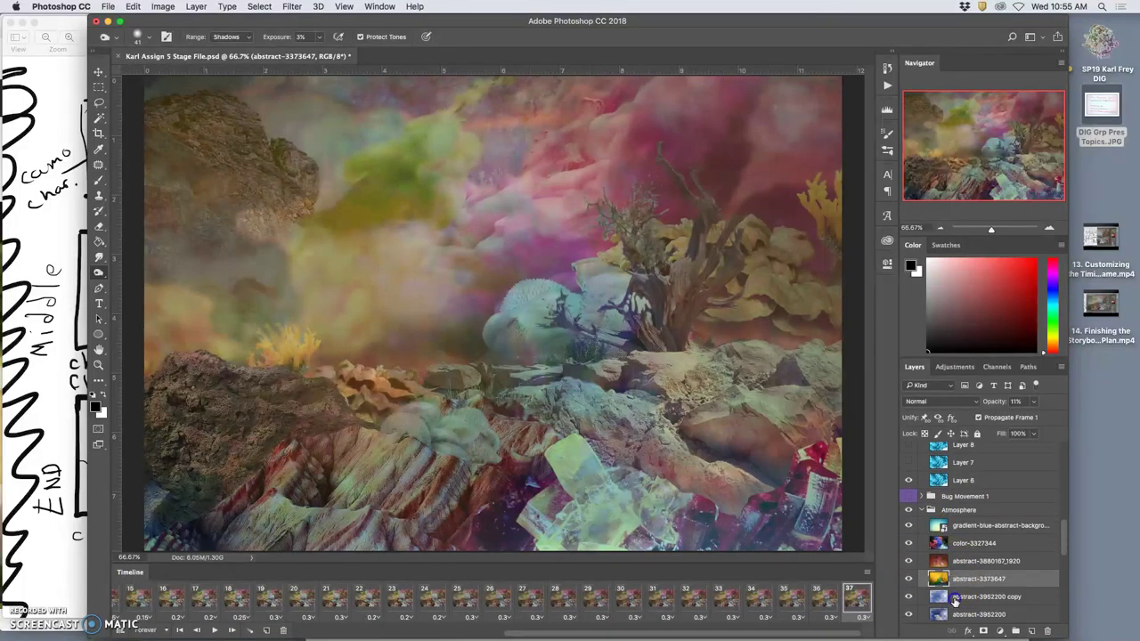
pyautogui.click(955, 601)
pyautogui.click(1033, 402)
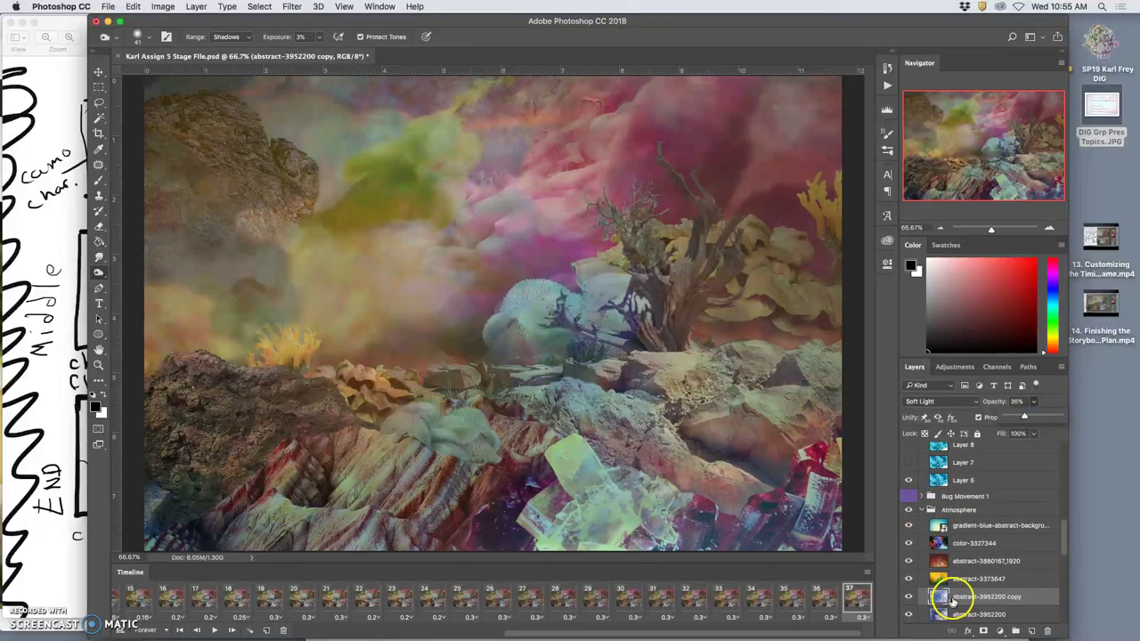
# Step: Lower the opacity of the abstract-3373647 layer beneath the Bug Movement 2 group in frame 37
pyautogui.scroll(-4, 948, 595)
pyautogui.scroll(-1, 948, 597)
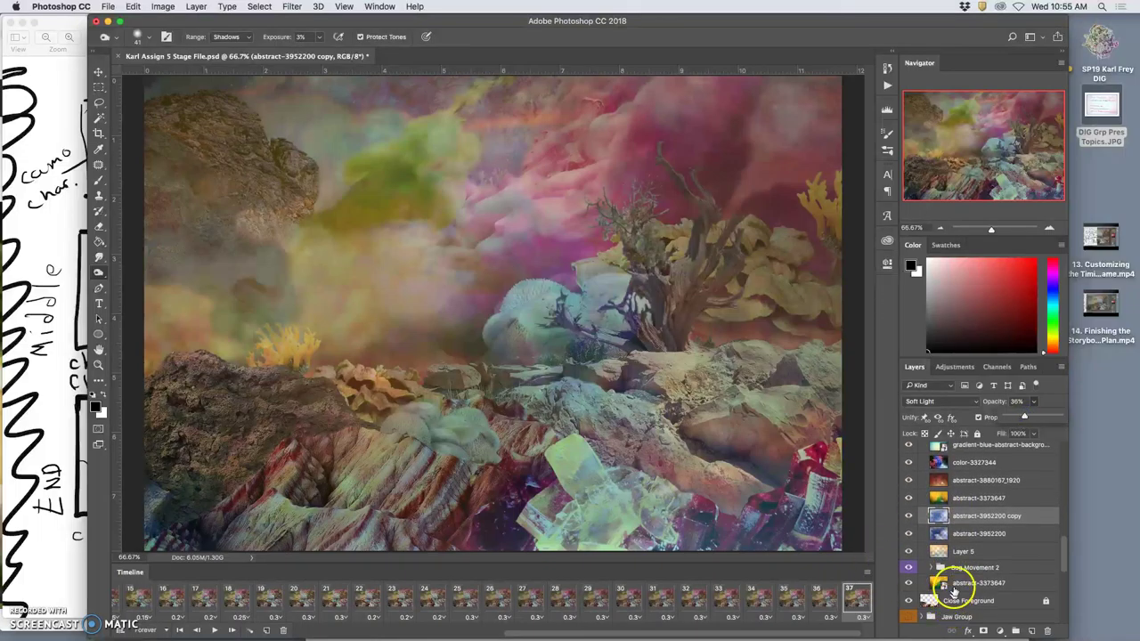
pyautogui.click(971, 583)
pyautogui.click(1033, 402)
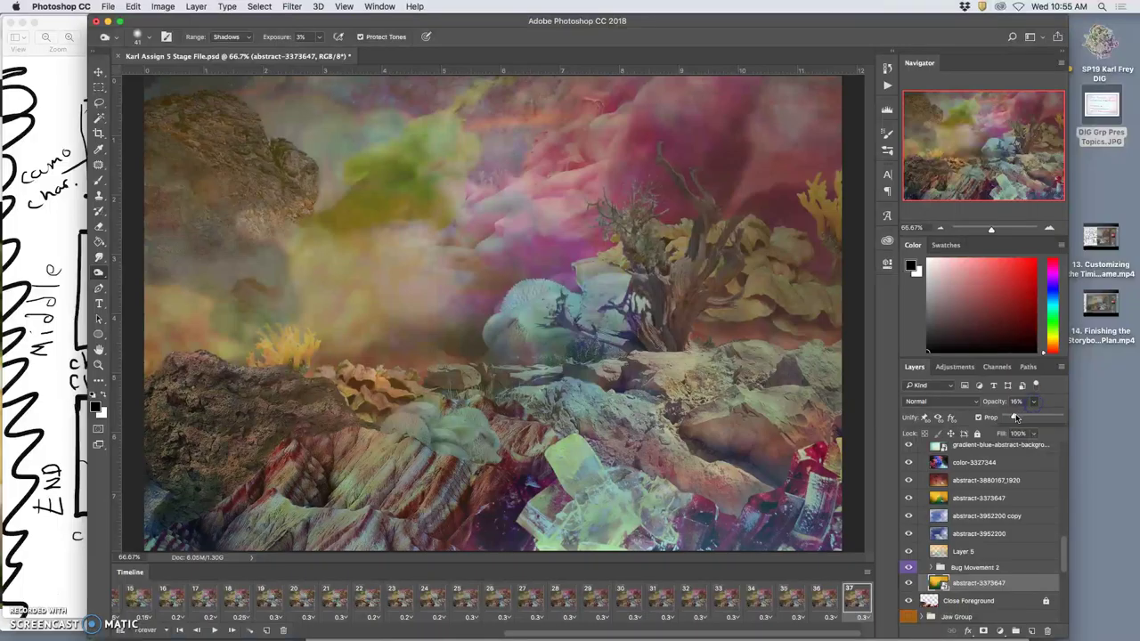
pyautogui.moveTo(1014, 418); pyautogui.dragTo(1011, 418)
# Step: Compare frames 36 and 37 to check how the atmosphere changes between them
pyautogui.click(828, 596)
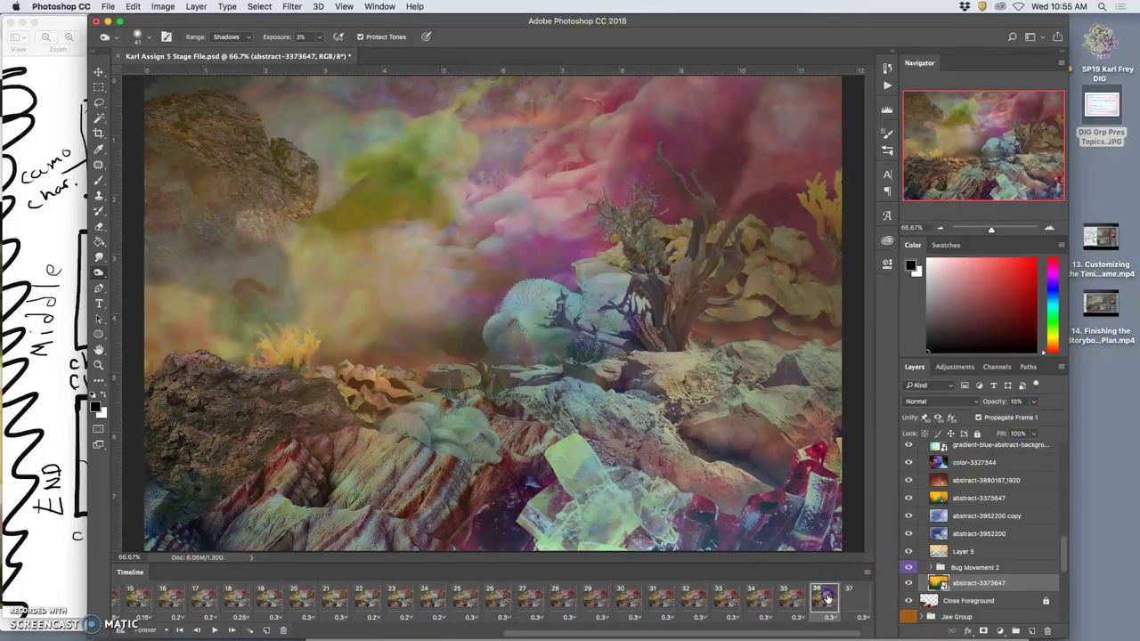
pyautogui.click(853, 599)
pyautogui.click(819, 601)
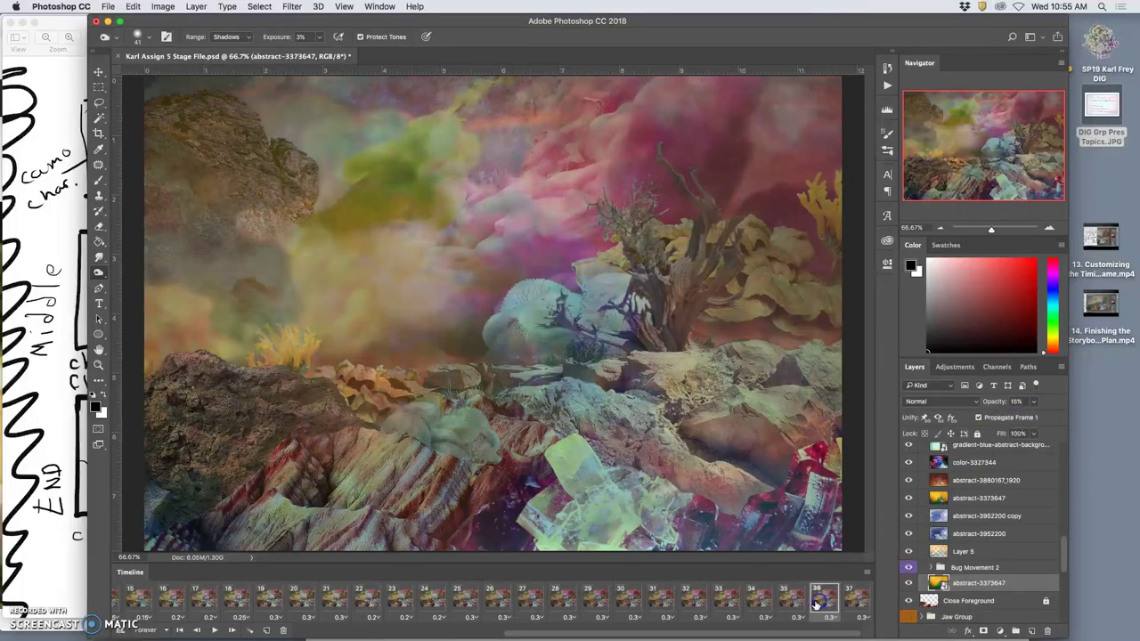
# Step: Set the abstract-3952200 copy layer's opacity to 58% in frame 37, and compare the result with frame 36
pyautogui.click(855, 600)
pyautogui.scroll(1, 939, 534)
pyautogui.click(970, 517)
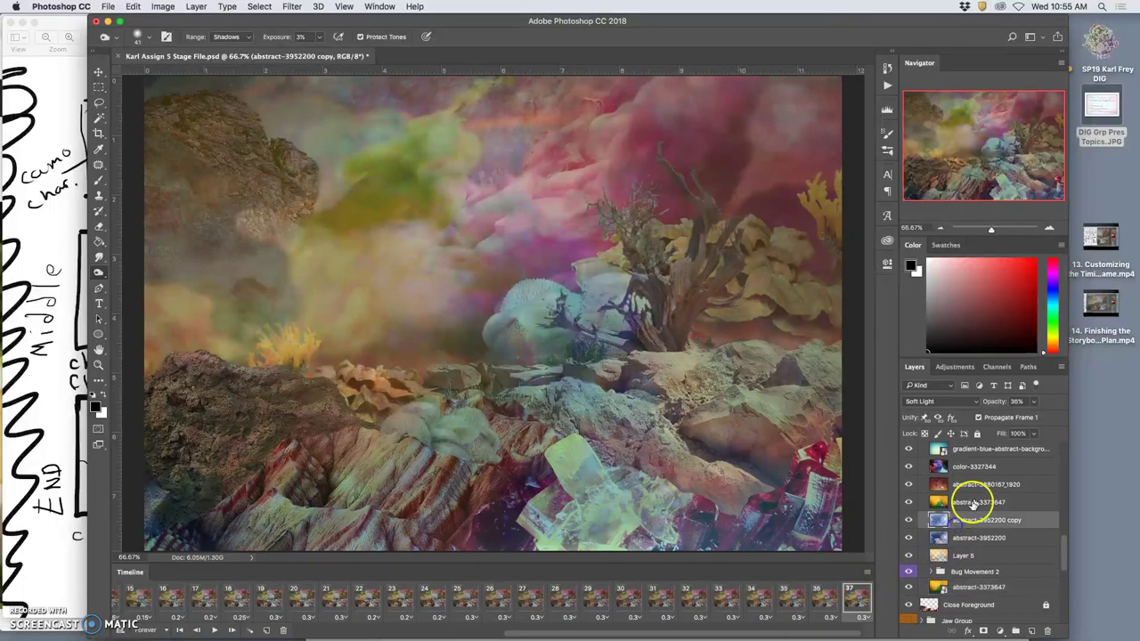
pyautogui.click(1033, 402)
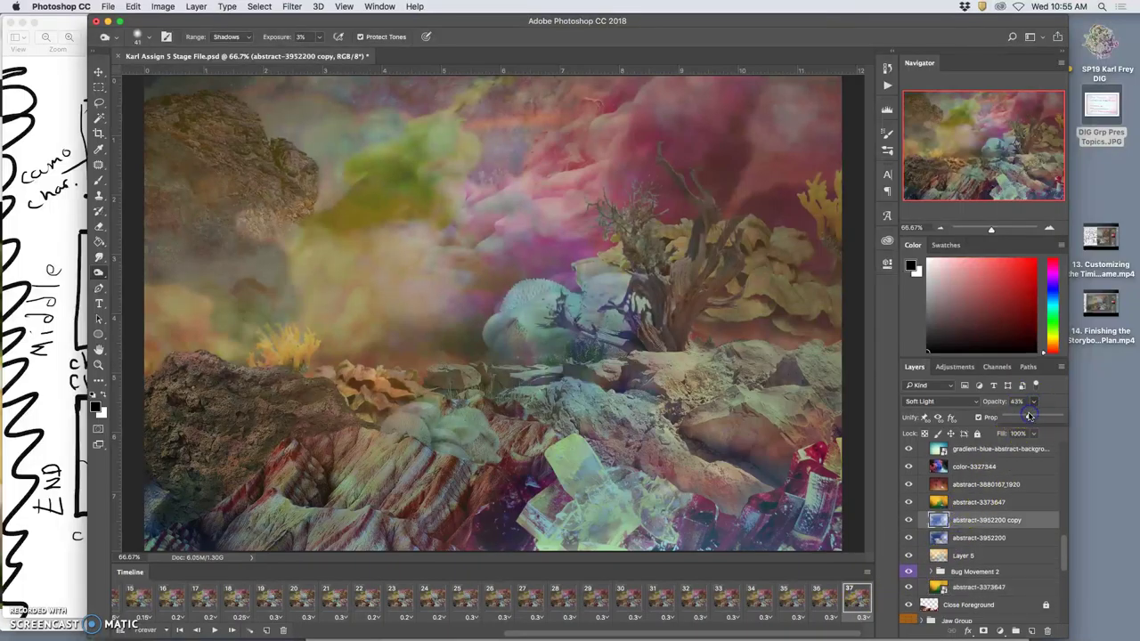
pyautogui.click(821, 599)
pyautogui.click(845, 601)
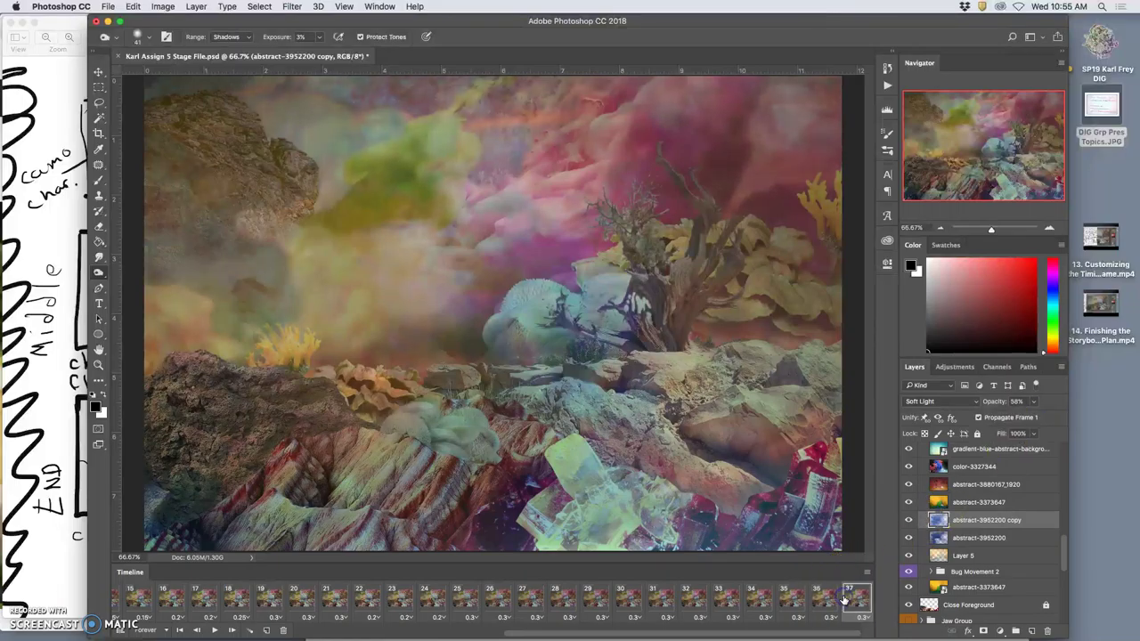
# Step: Check frames 35, 34 and 27, and play the animation to review the atmosphere transitions
pyautogui.click(782, 598)
pyautogui.click(753, 600)
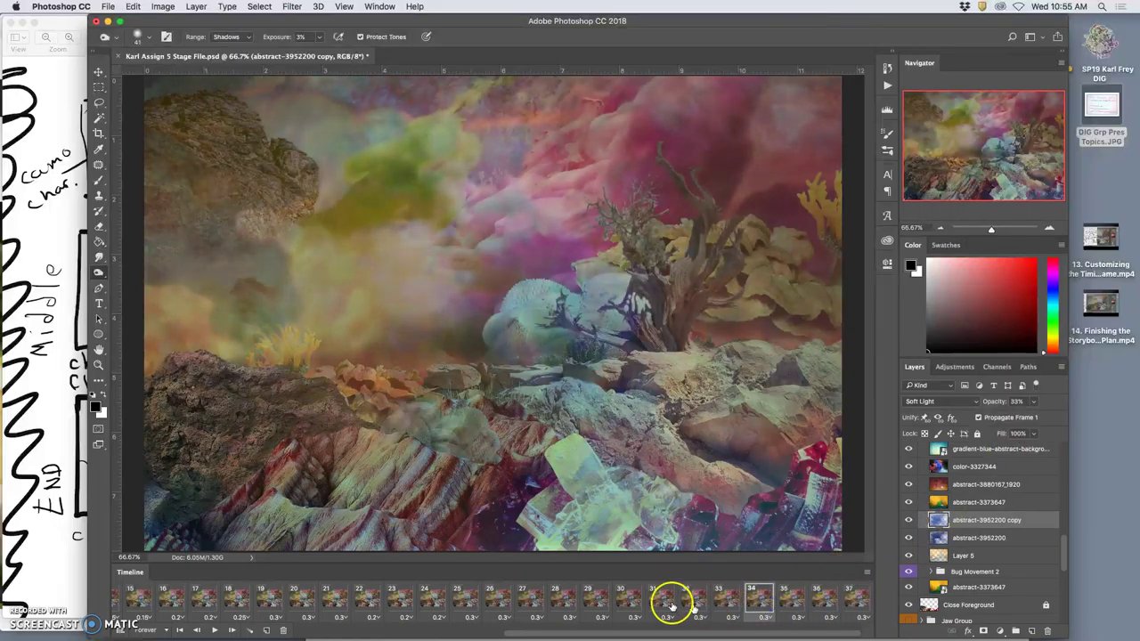
pyautogui.click(529, 599)
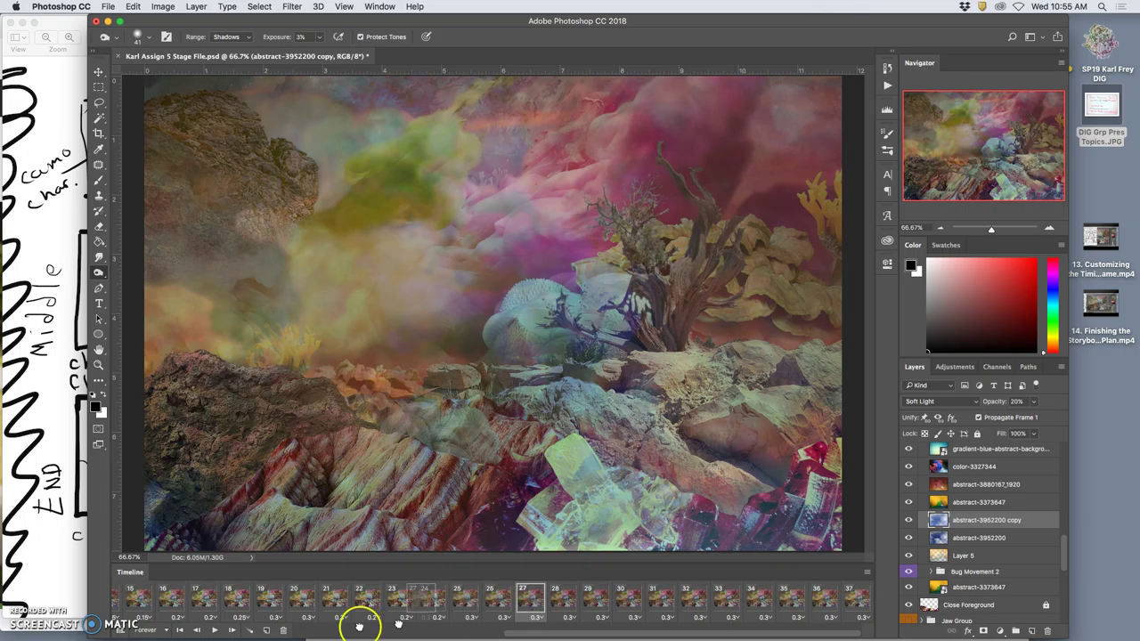
pyautogui.click(214, 630)
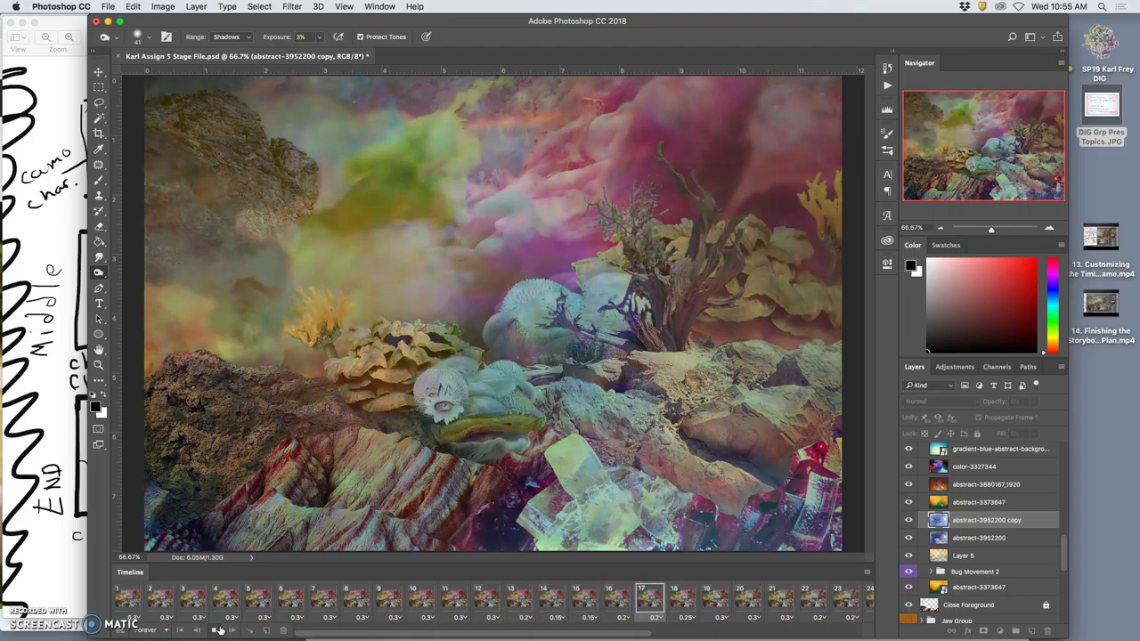
# Step: Examine frames 29, 26, 16, 15 and 14 for abrupt changes in the atmosphere
pyautogui.click(598, 598)
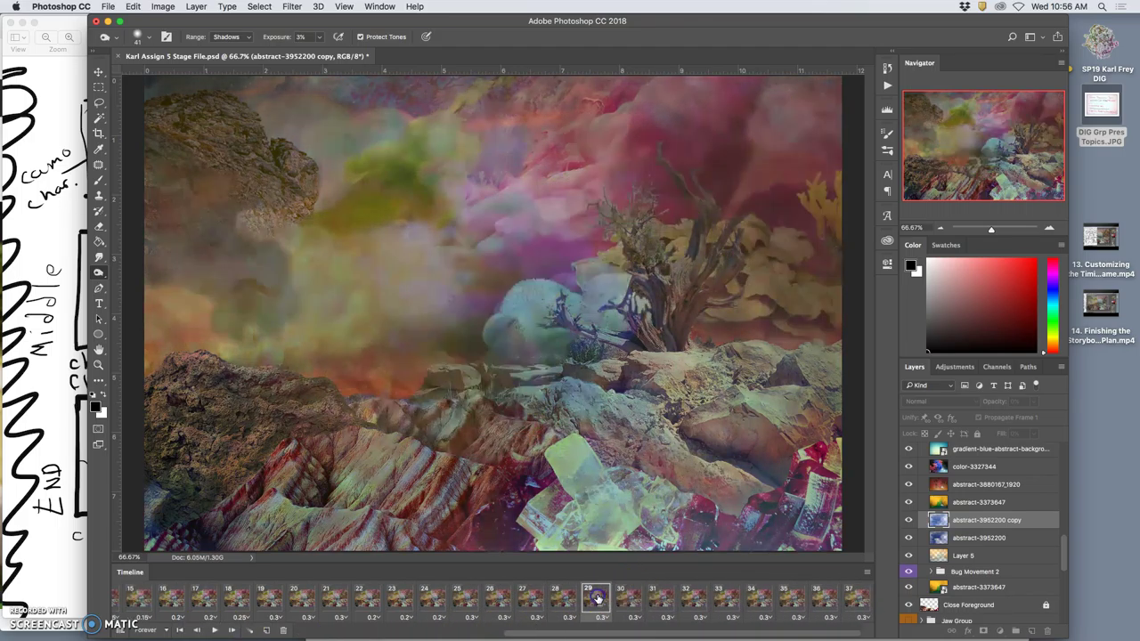
pyautogui.click(508, 600)
pyautogui.moveTo(508, 601); pyautogui.dragTo(266, 602)
pyautogui.click(265, 603)
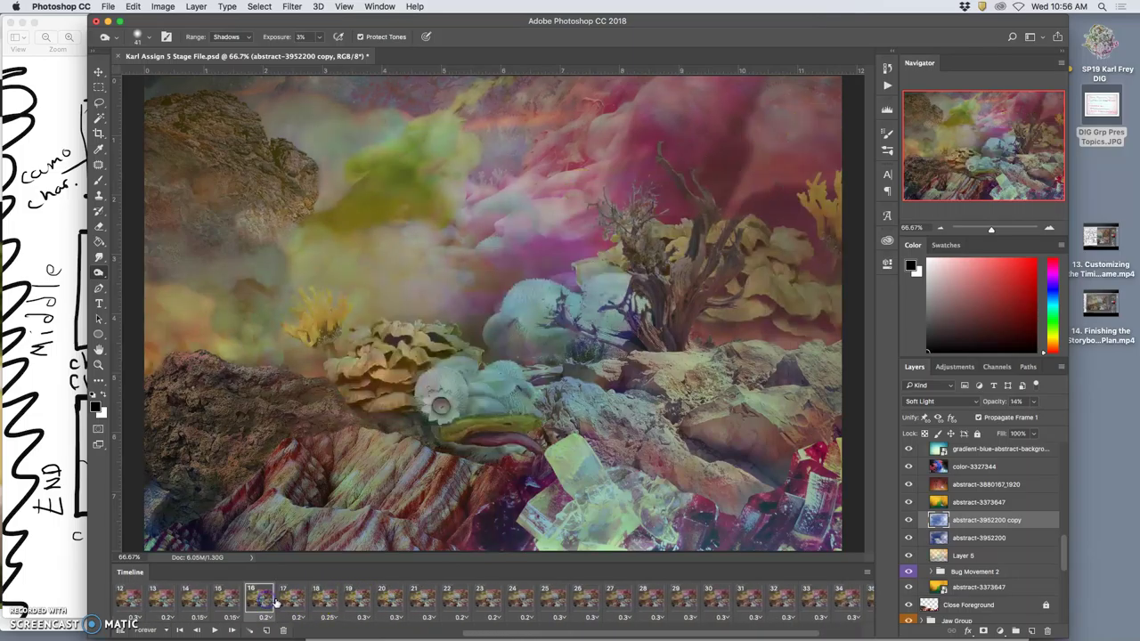
pyautogui.click(220, 601)
pyautogui.click(187, 601)
pyautogui.hscroll(-3, 285, 602)
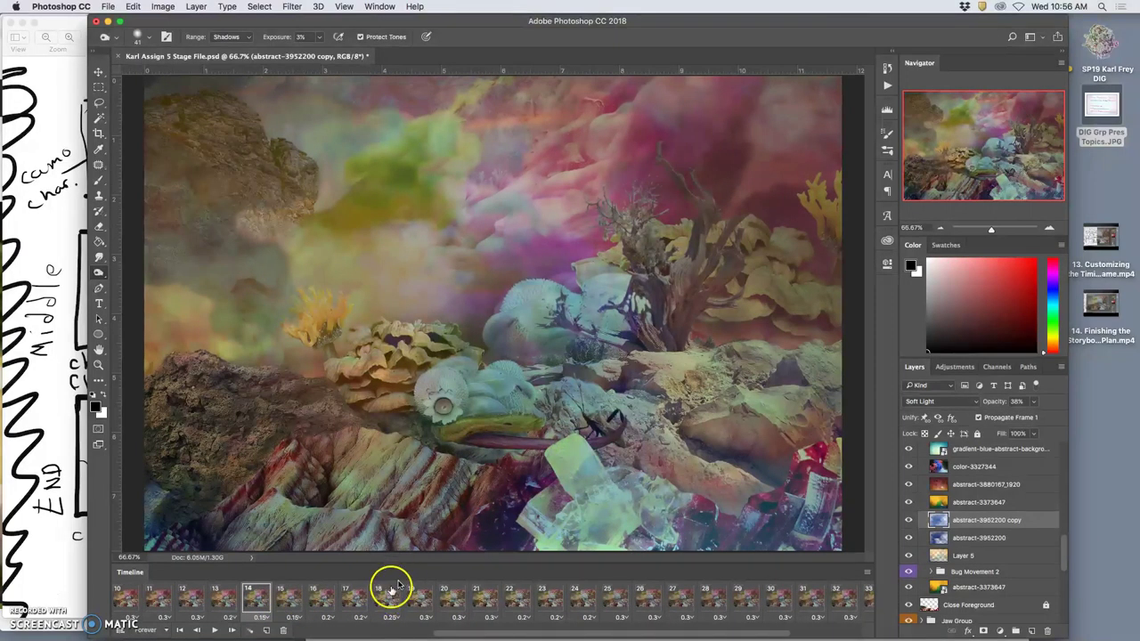
# Step: Compare frames 12 to 15 repeatedly to check where the atmosphere colour jumps
pyautogui.click(289, 602)
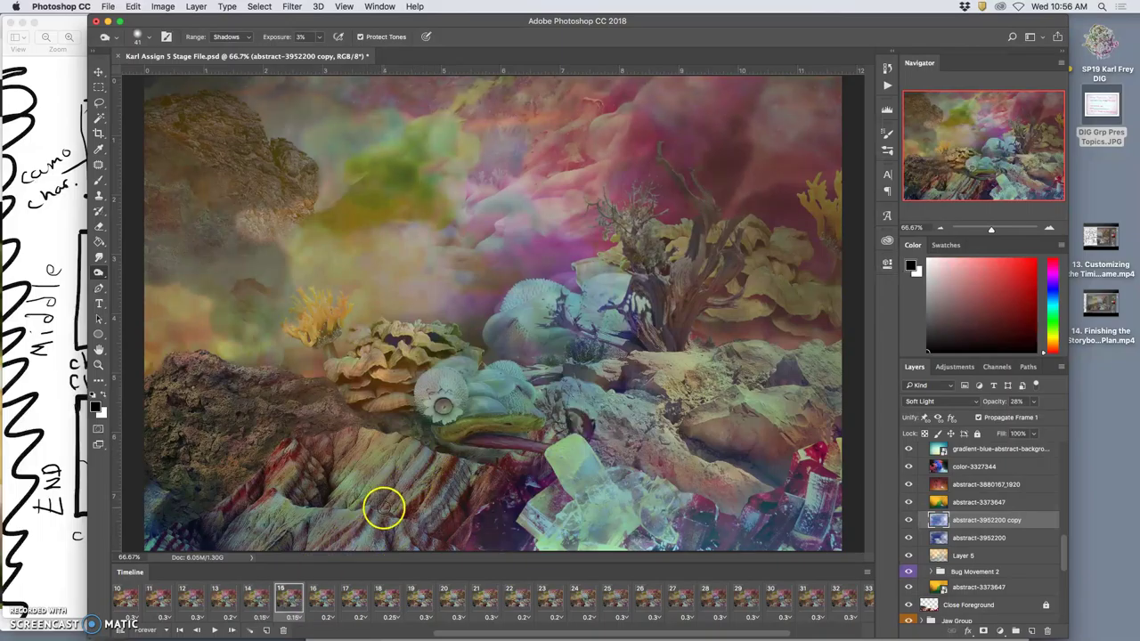
pyautogui.click(229, 602)
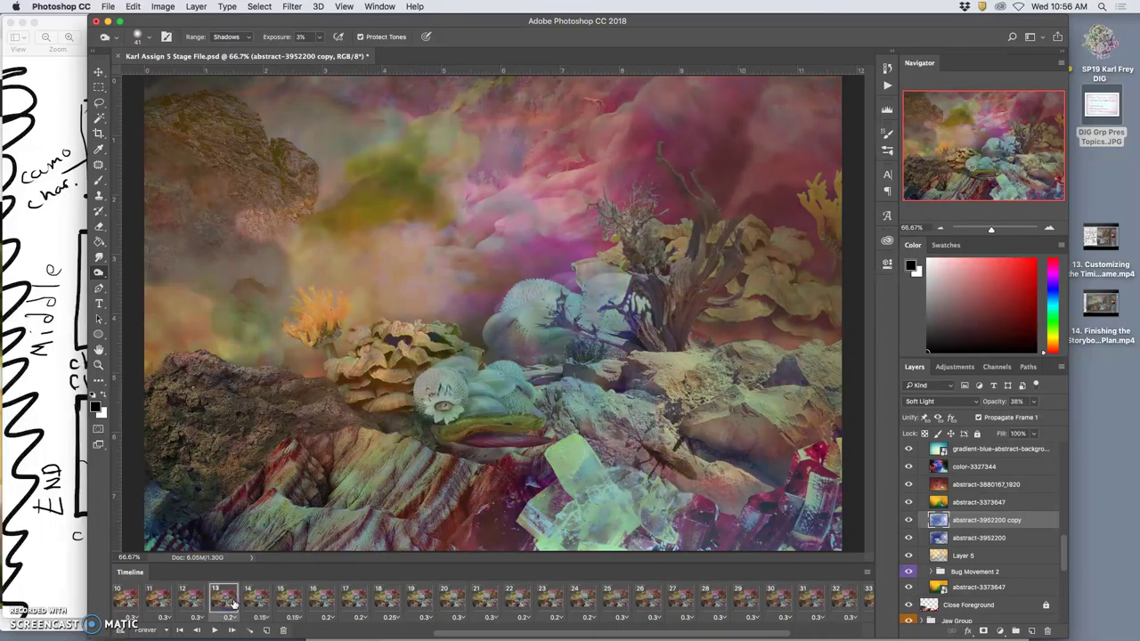
pyautogui.click(257, 600)
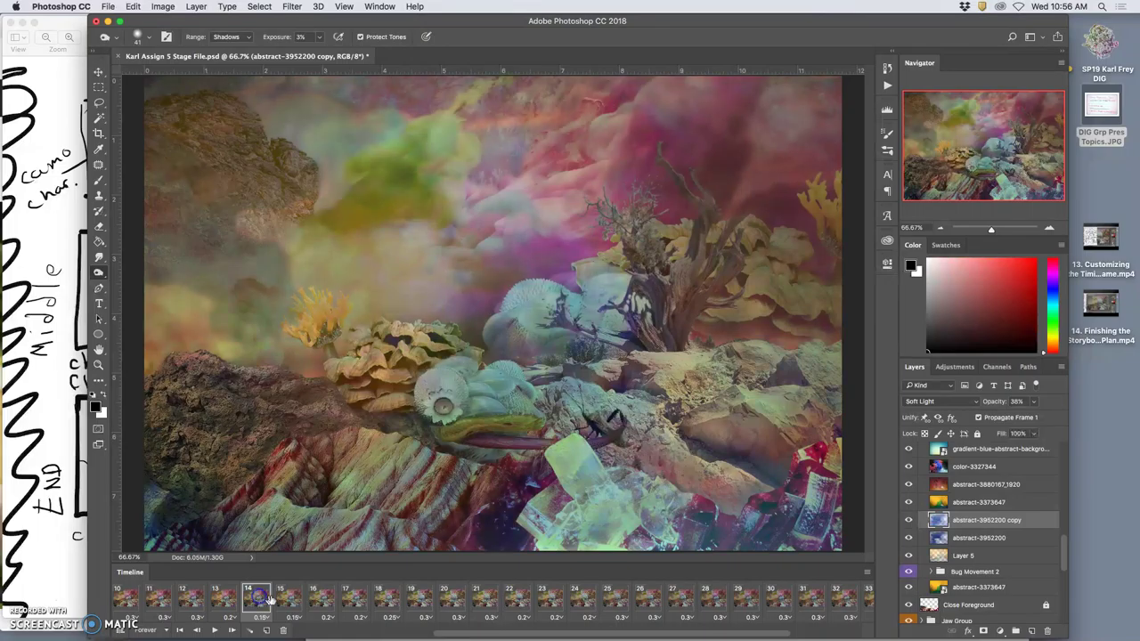
pyautogui.click(262, 602)
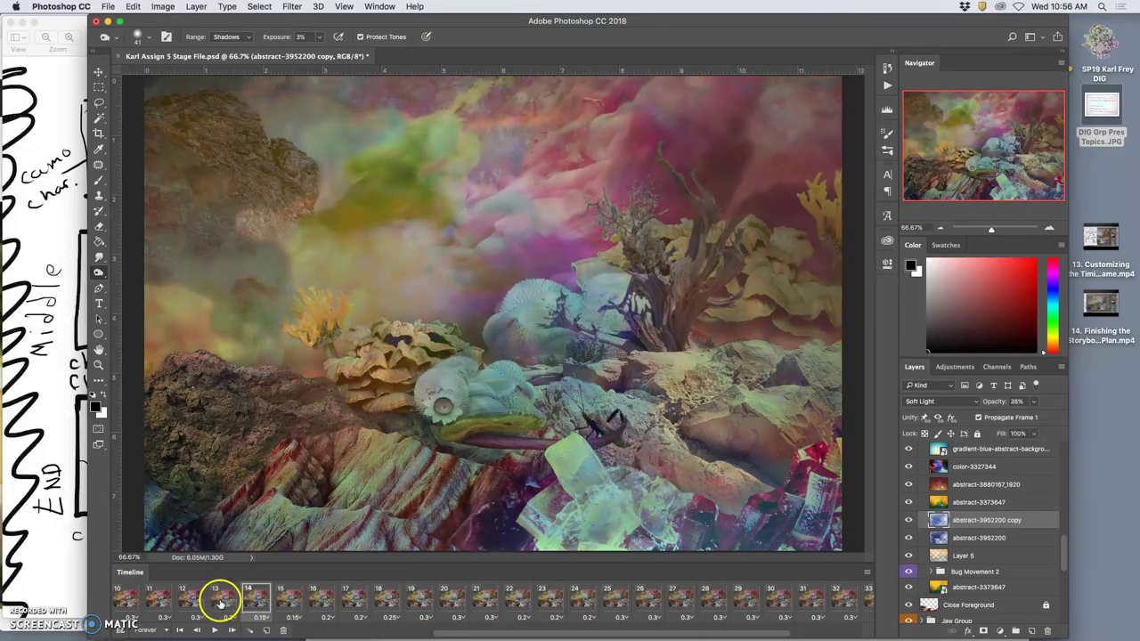
pyautogui.click(219, 602)
pyautogui.click(192, 602)
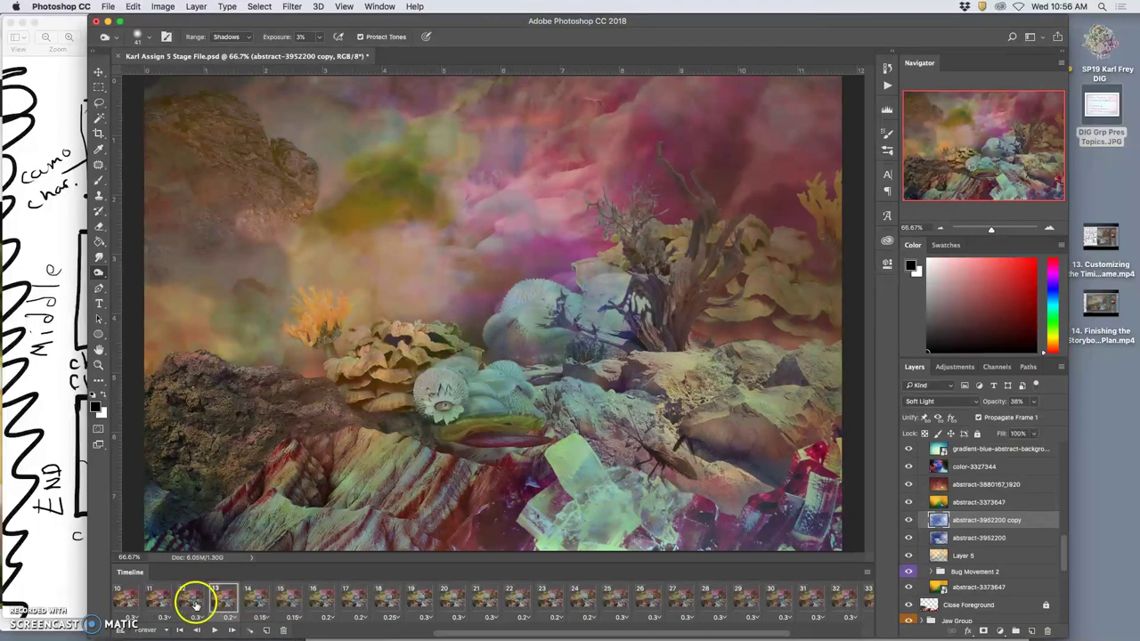
pyautogui.click(221, 602)
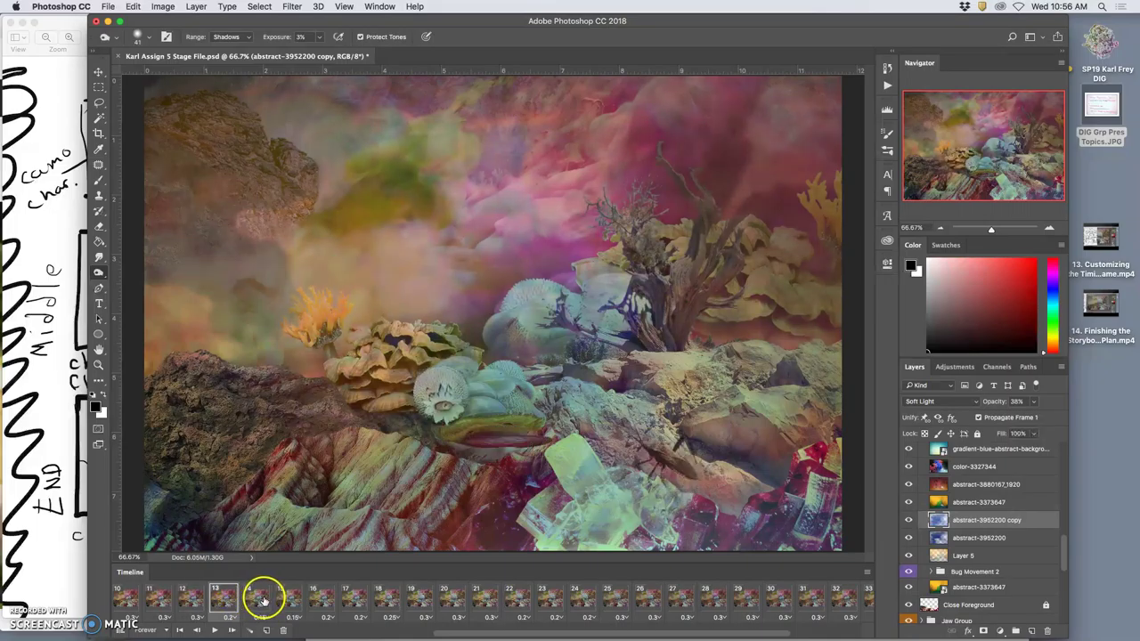
pyautogui.click(257, 602)
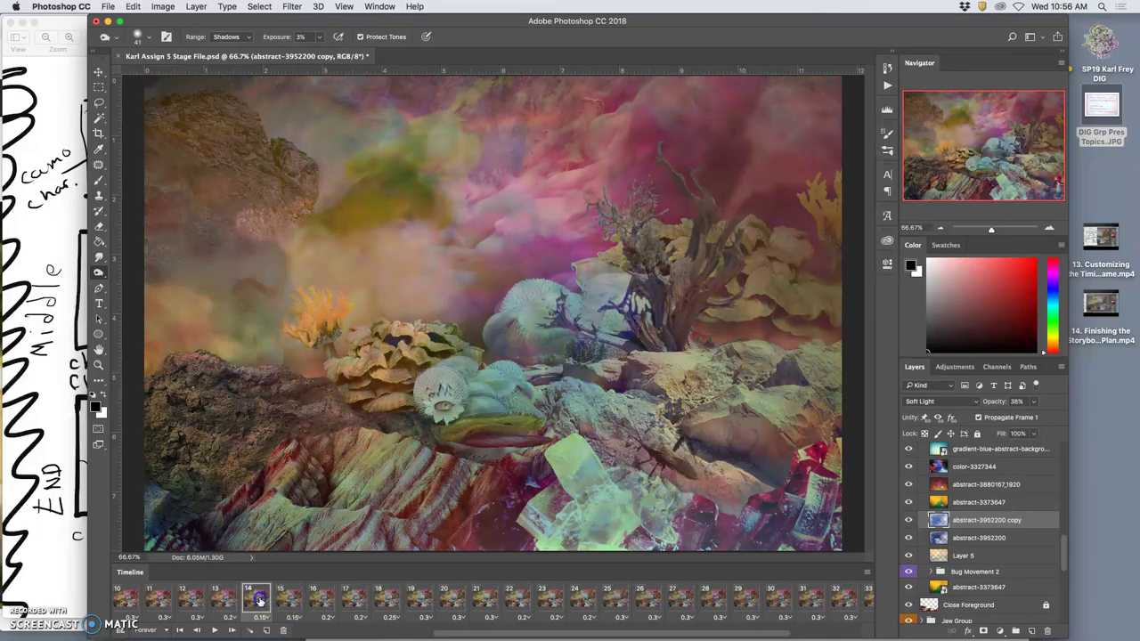
pyautogui.click(230, 603)
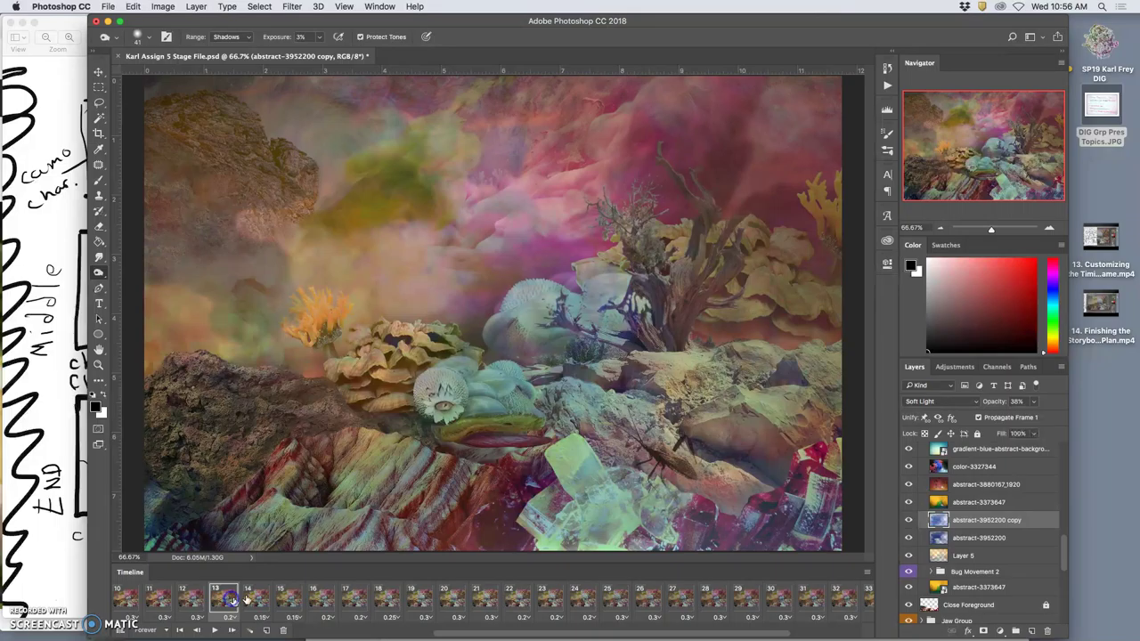
pyautogui.click(207, 605)
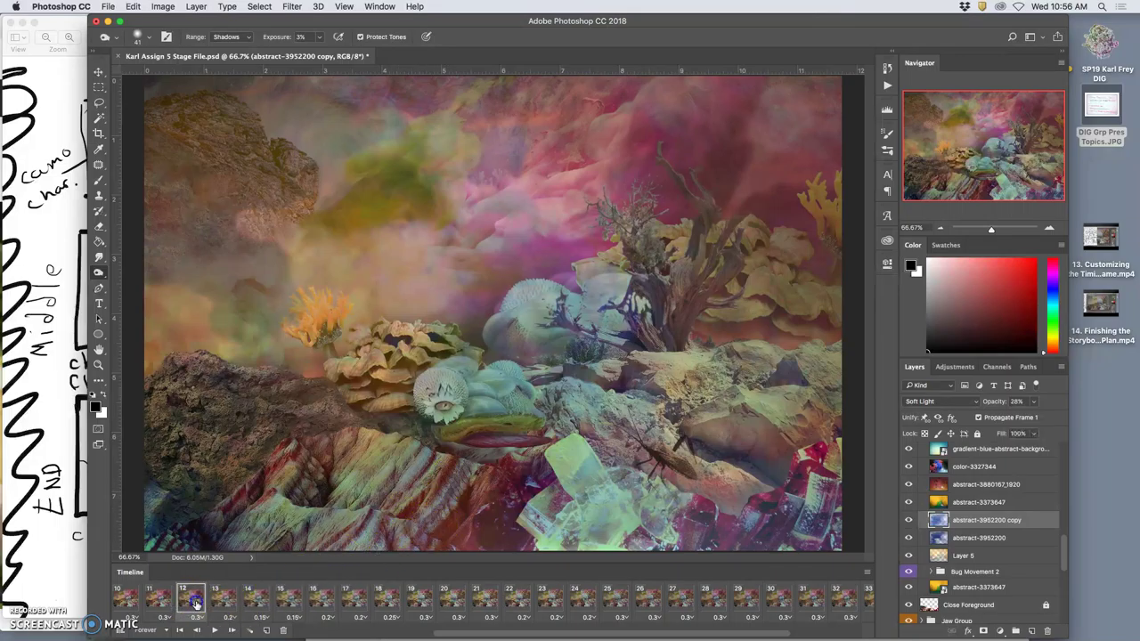
# Step: Lower the abstract-3880167_1920 layer's opacity to 35% in frame 13, comparing it with frame 12
pyautogui.click(221, 601)
pyautogui.scroll(1, 979, 521)
pyautogui.click(933, 497)
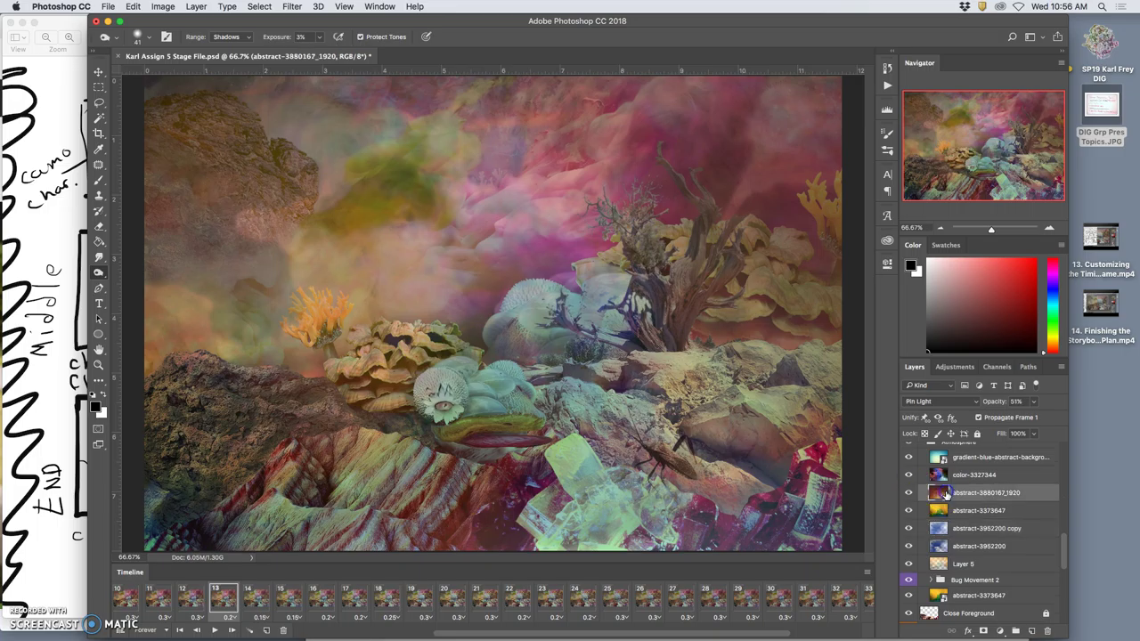
pyautogui.click(187, 601)
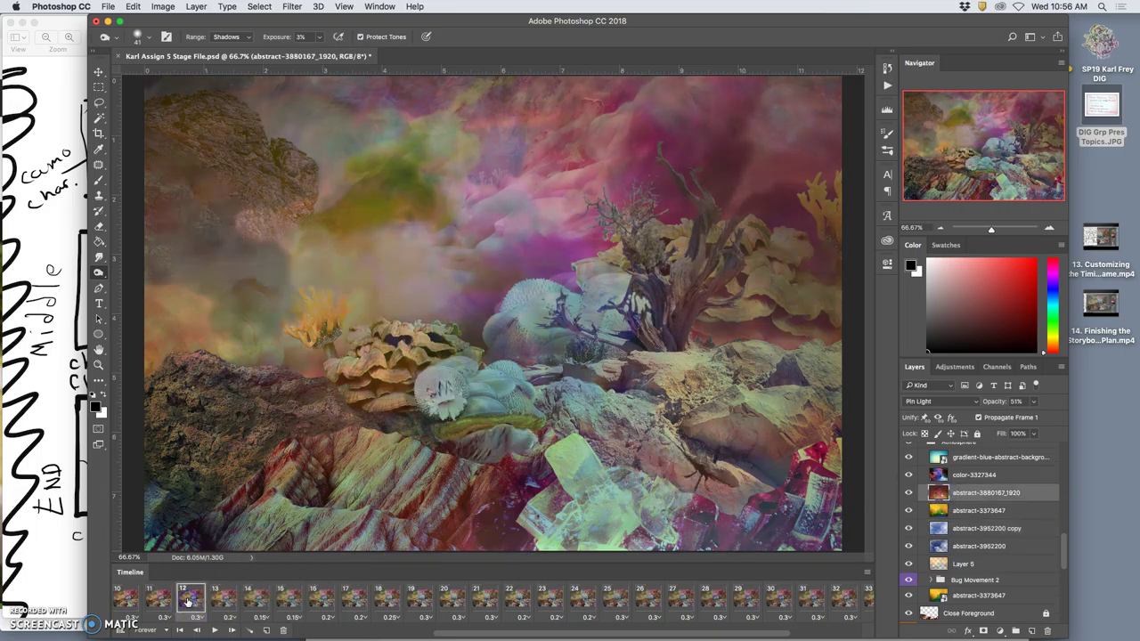
pyautogui.click(218, 596)
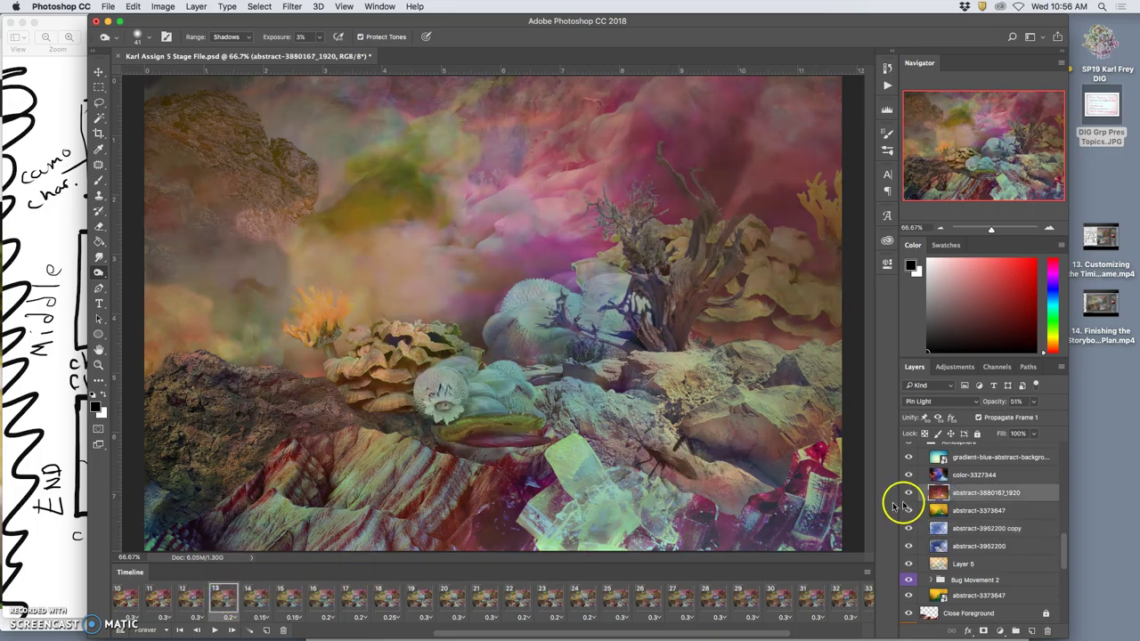
pyautogui.click(1033, 403)
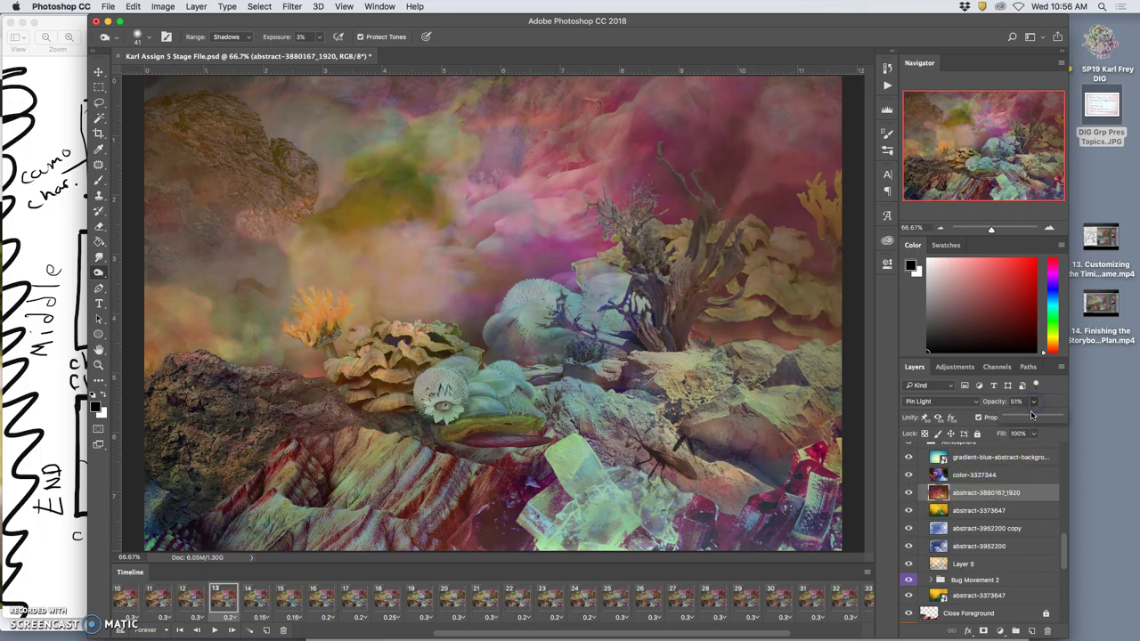
pyautogui.moveTo(1031, 417); pyautogui.dragTo(1025, 418)
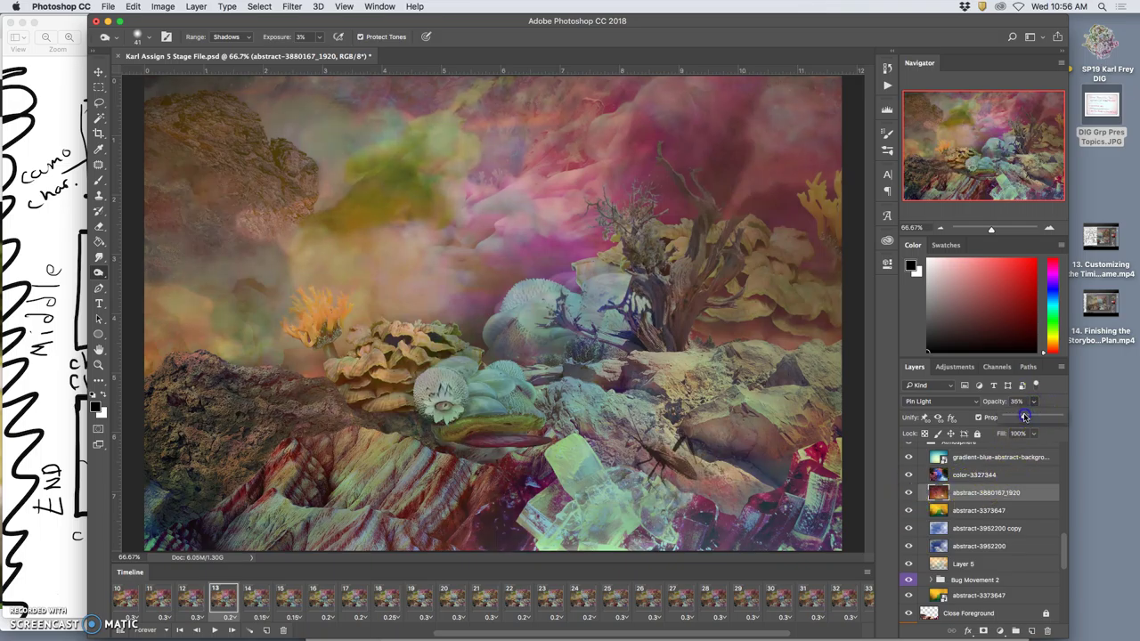
pyautogui.click(214, 599)
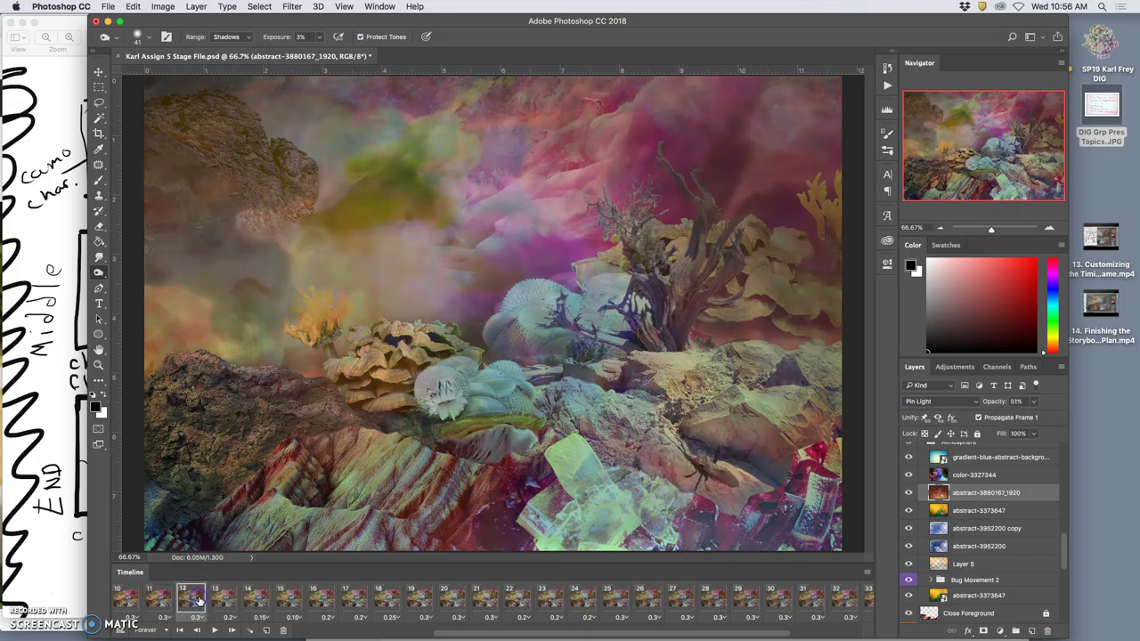
# Step: Set the color-3327344 layer's opacity to 41% in frame 13, and compare the result with frame 12
pyautogui.click(964, 474)
pyautogui.click(1034, 402)
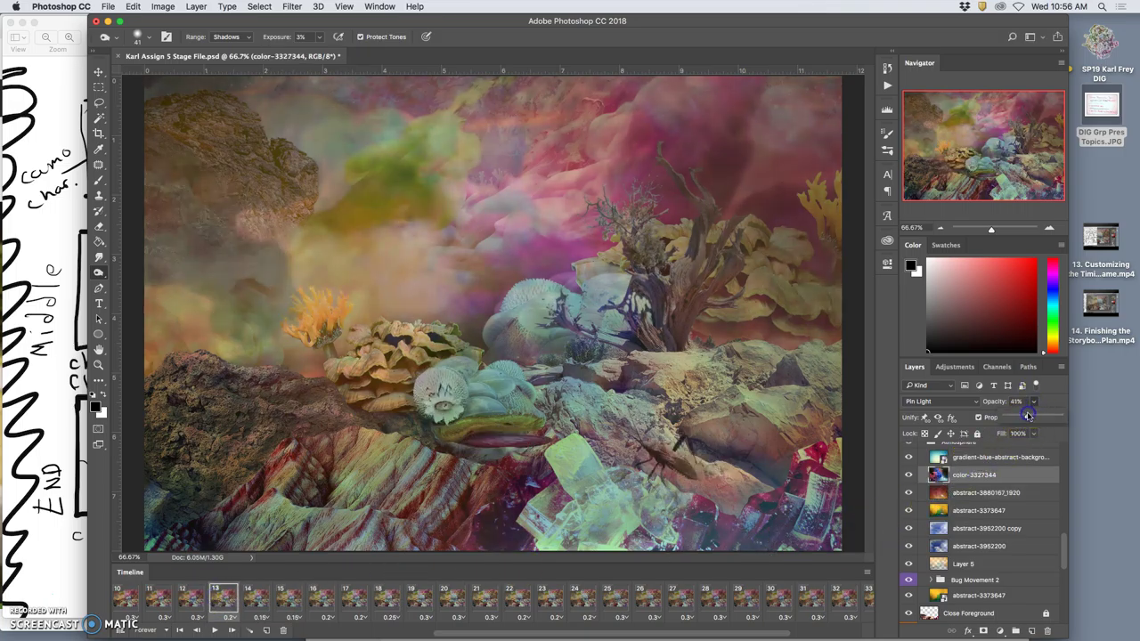
pyautogui.click(183, 600)
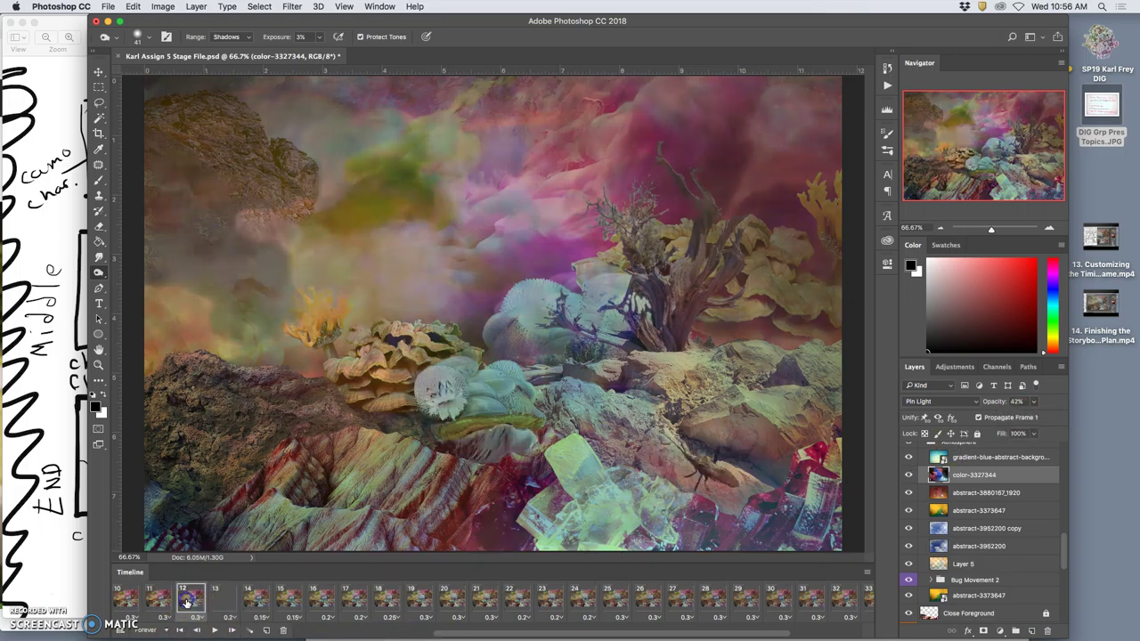
pyautogui.click(218, 601)
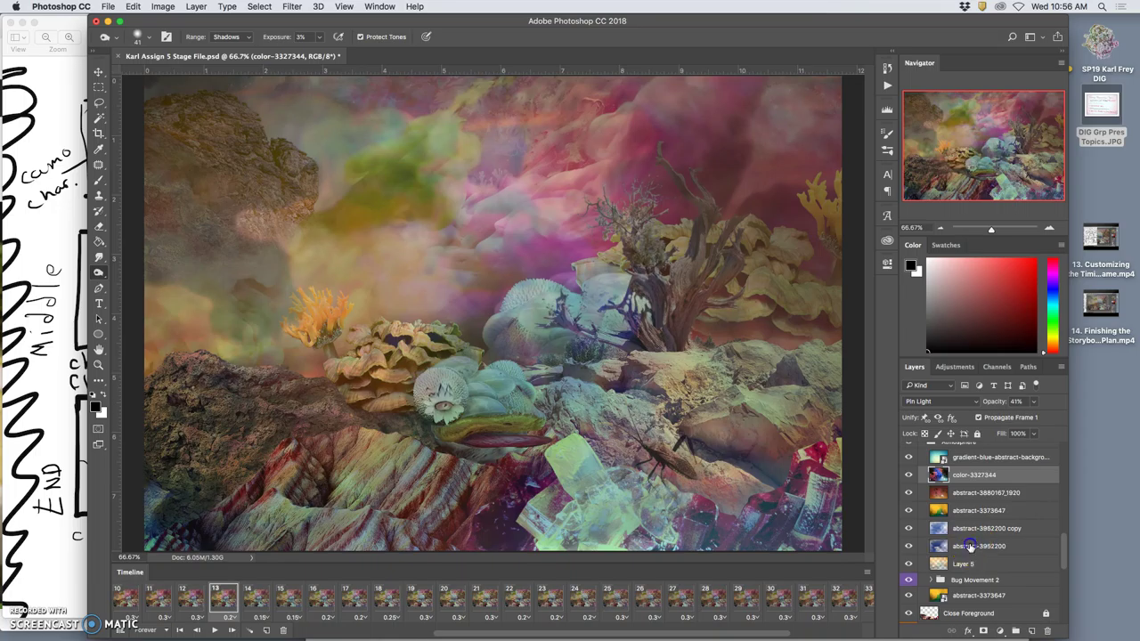
# Step: Set the abstract-3952200 layer's opacity to 30% in frame 13, and compare the result with frame 12
pyautogui.click(971, 546)
pyautogui.click(1033, 401)
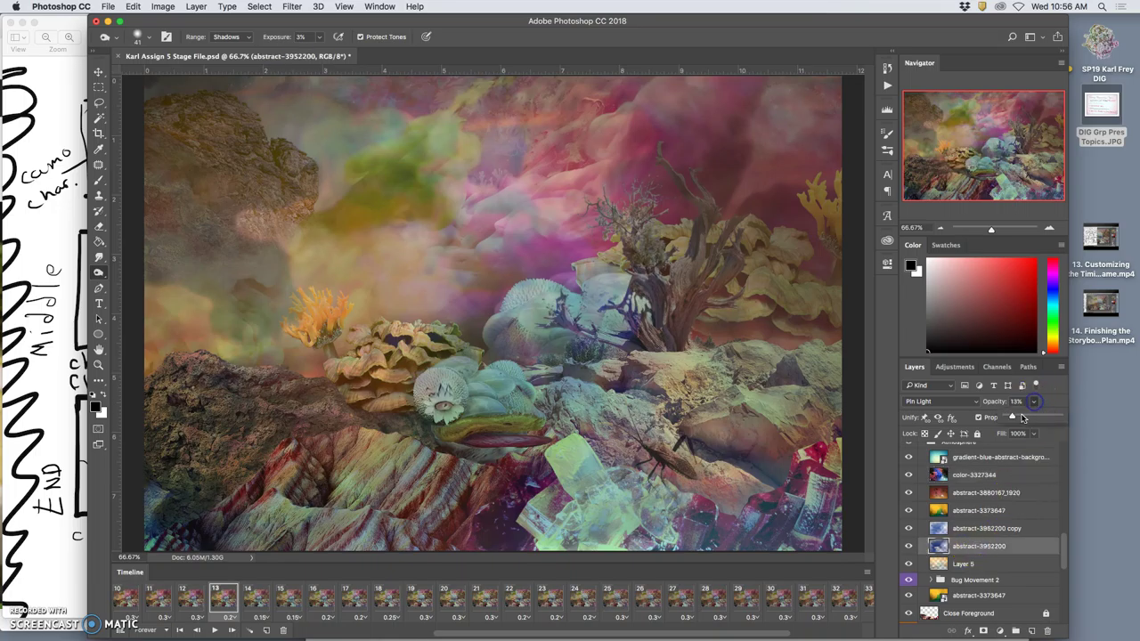
pyautogui.click(188, 601)
pyautogui.click(223, 599)
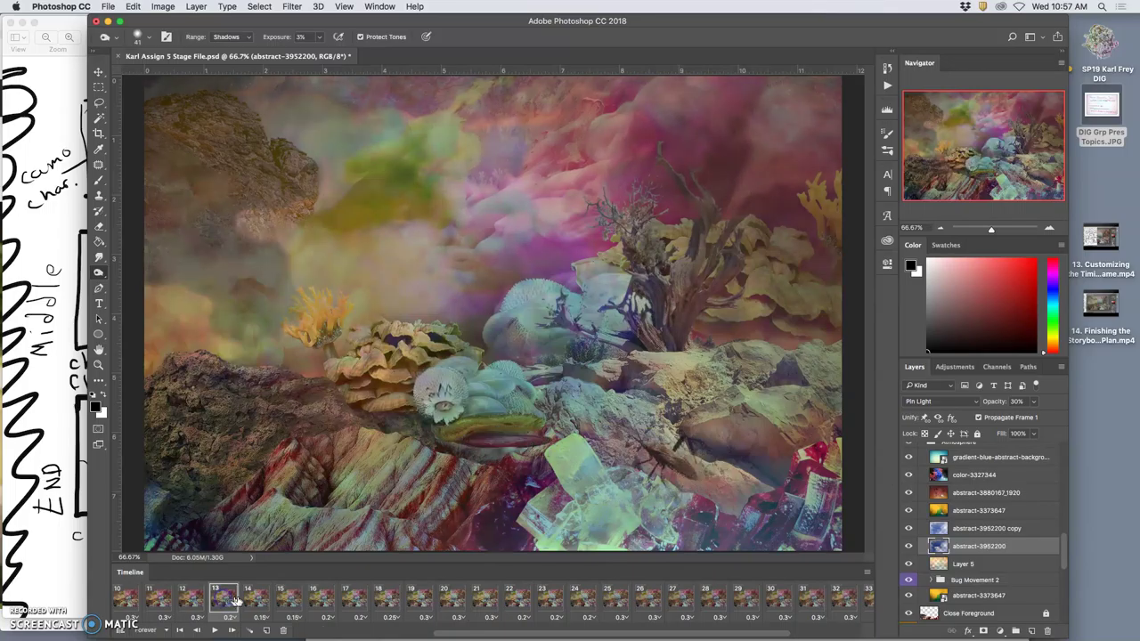
# Step: Check frames 14 and 15, and lower the abstract-3373647 layer directly above abstract-3952200 copy to 7% opacity in frame 15
pyautogui.click(256, 598)
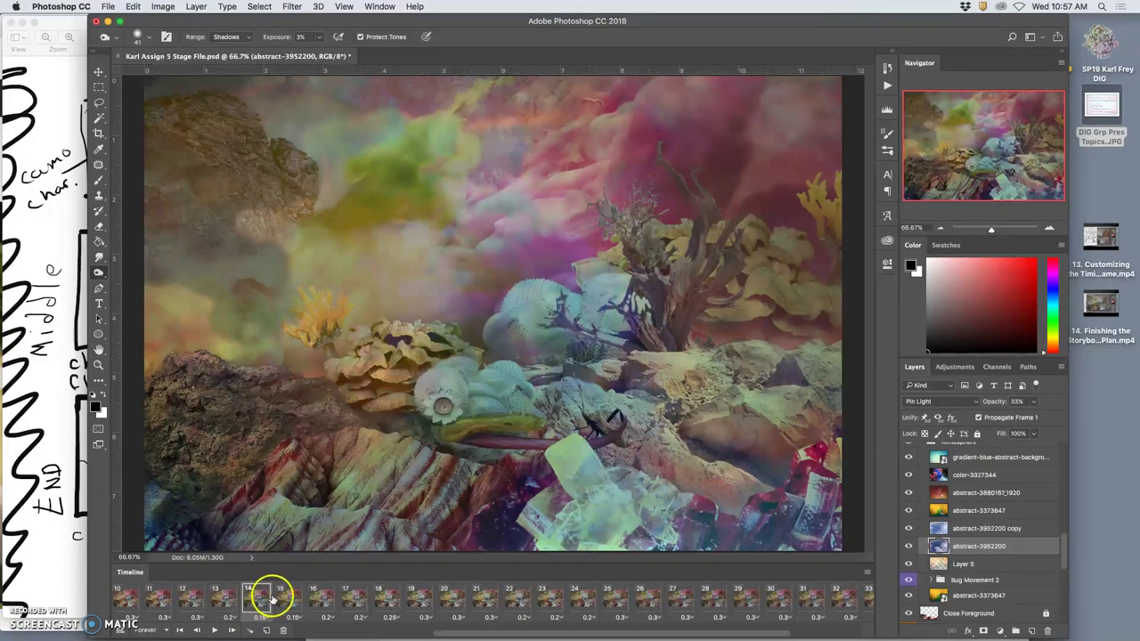
pyautogui.click(287, 601)
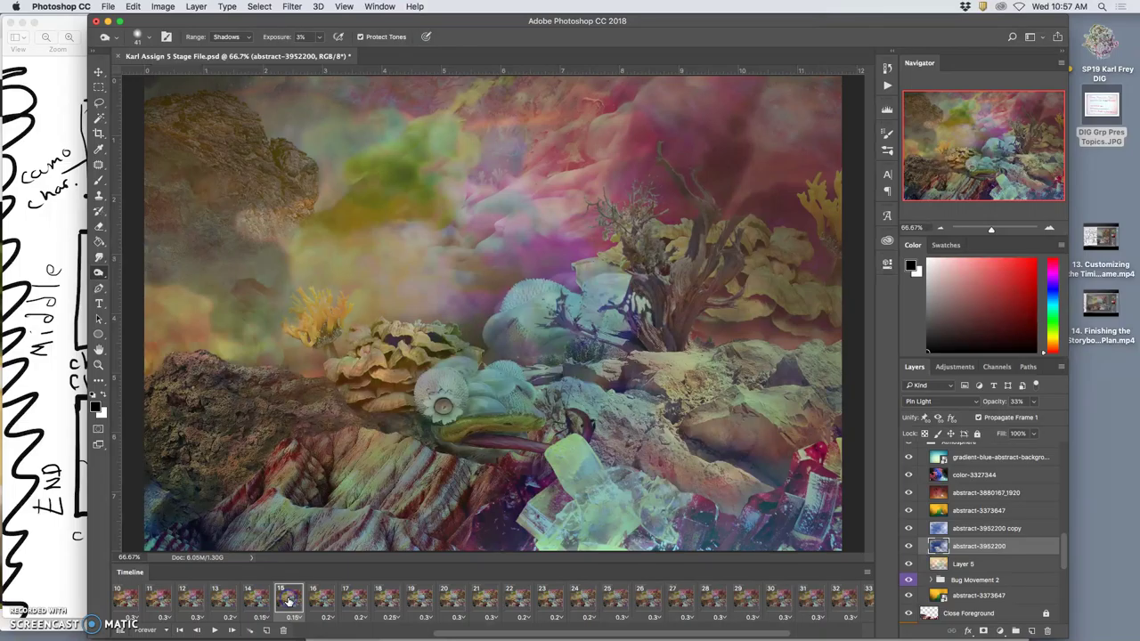
pyautogui.click(952, 515)
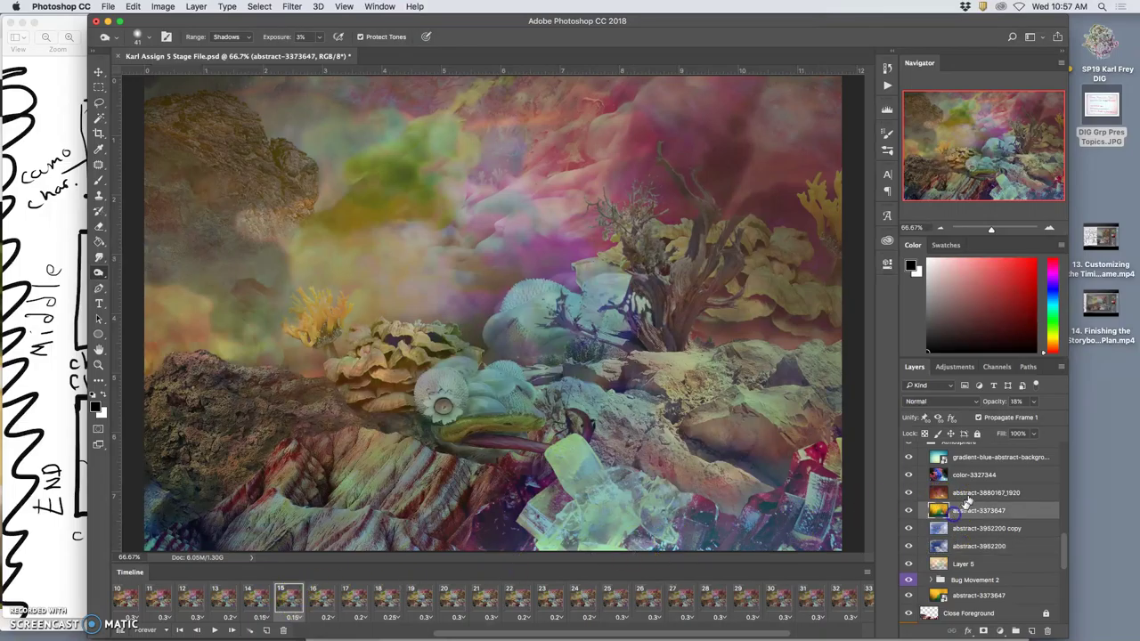
pyautogui.click(1034, 401)
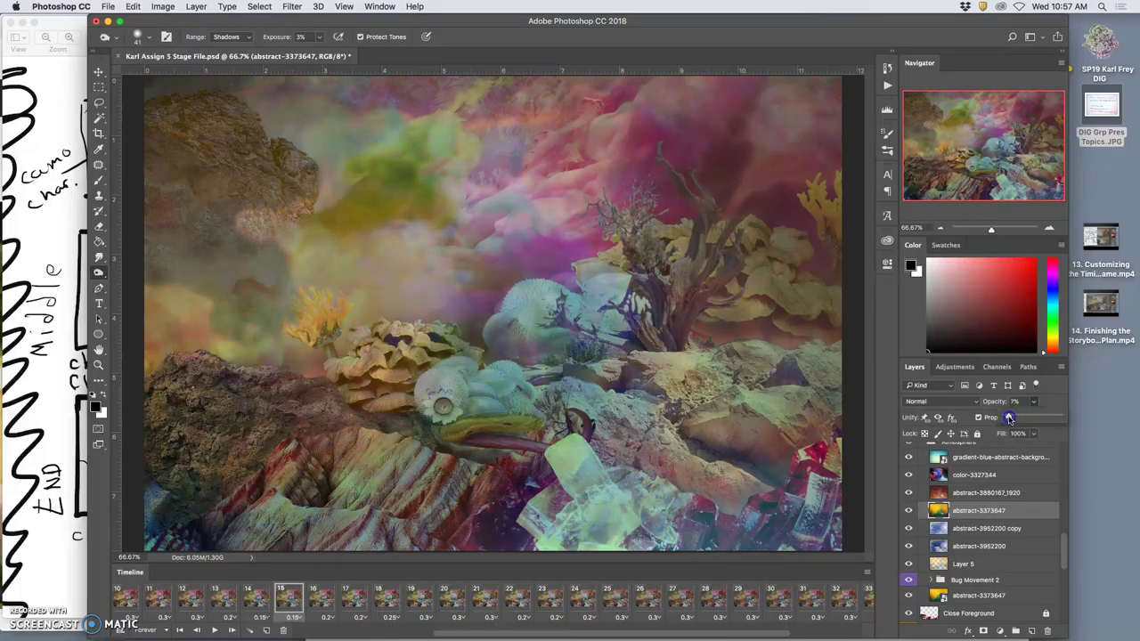
# Step: Compare the atmosphere in frames 12 through 17, moving back and forth between neighbouring frames
pyautogui.click(256, 606)
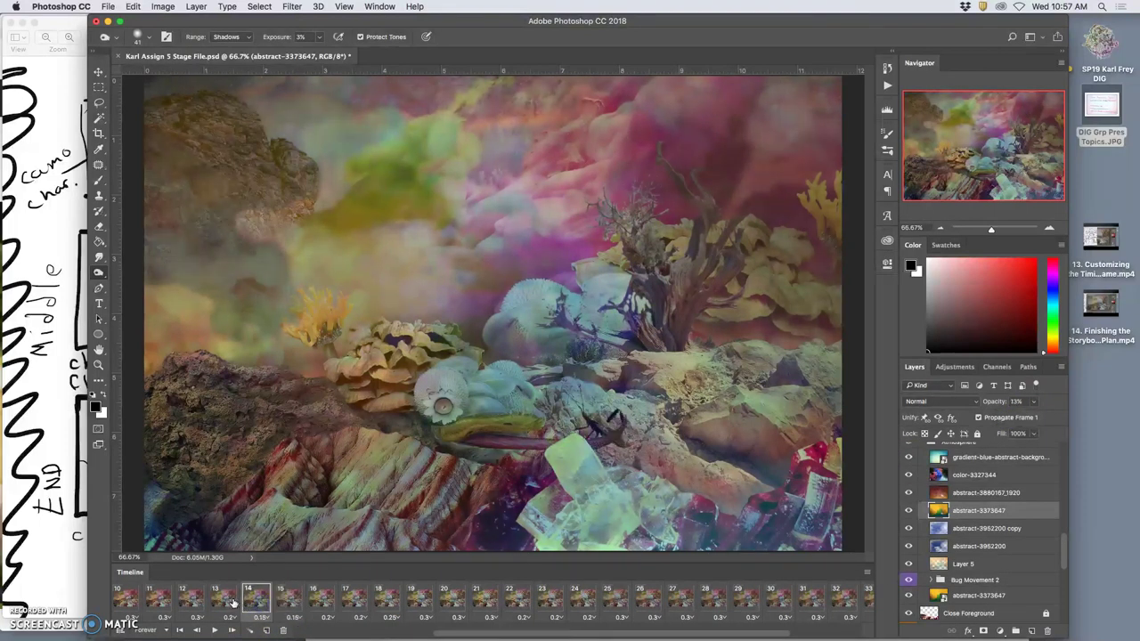
pyautogui.click(222, 601)
pyautogui.click(190, 600)
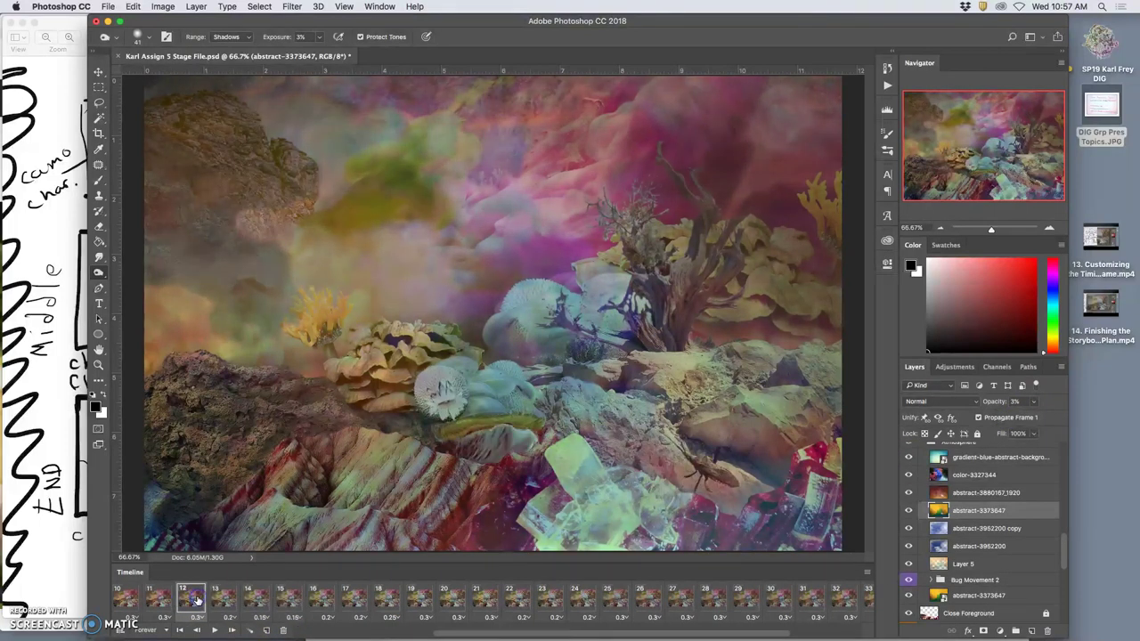
pyautogui.click(219, 601)
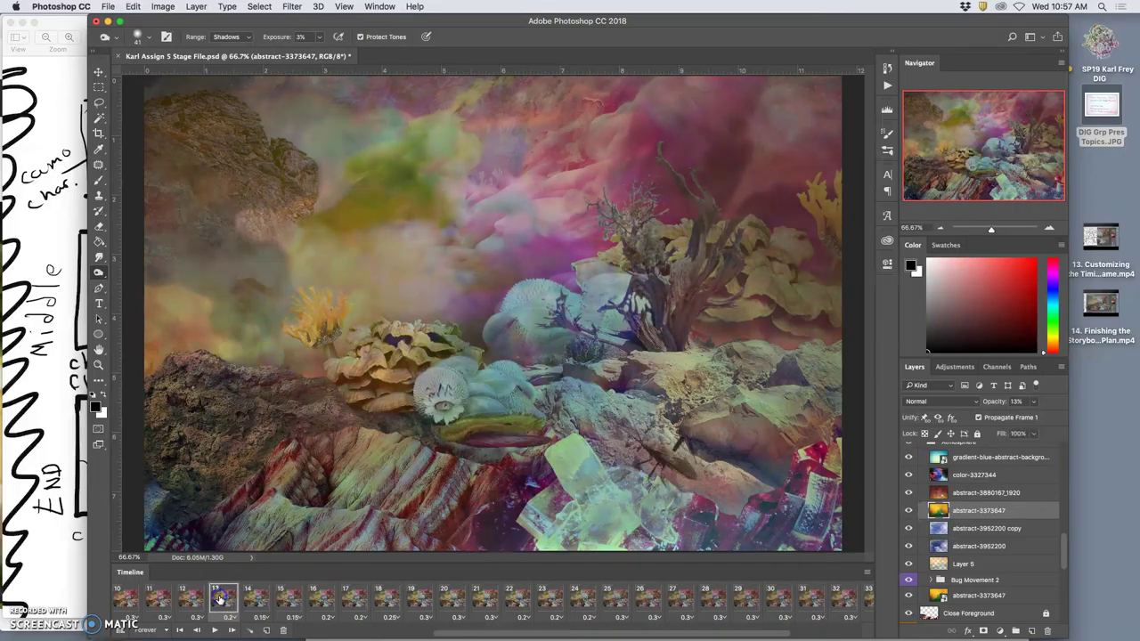
pyautogui.click(252, 599)
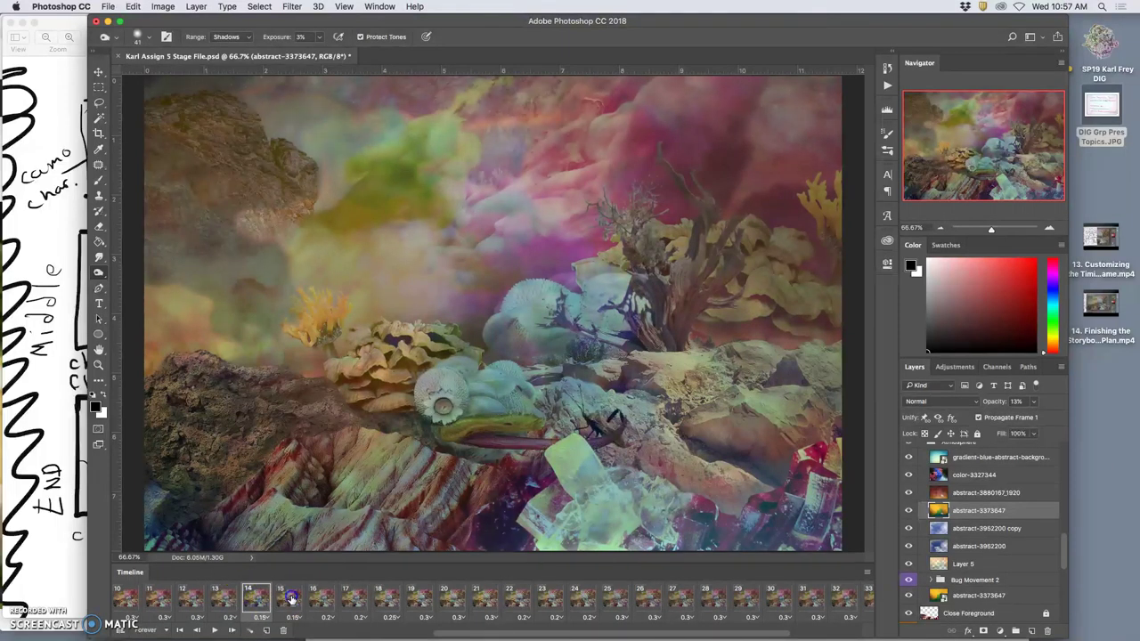
pyautogui.click(291, 599)
pyautogui.click(325, 600)
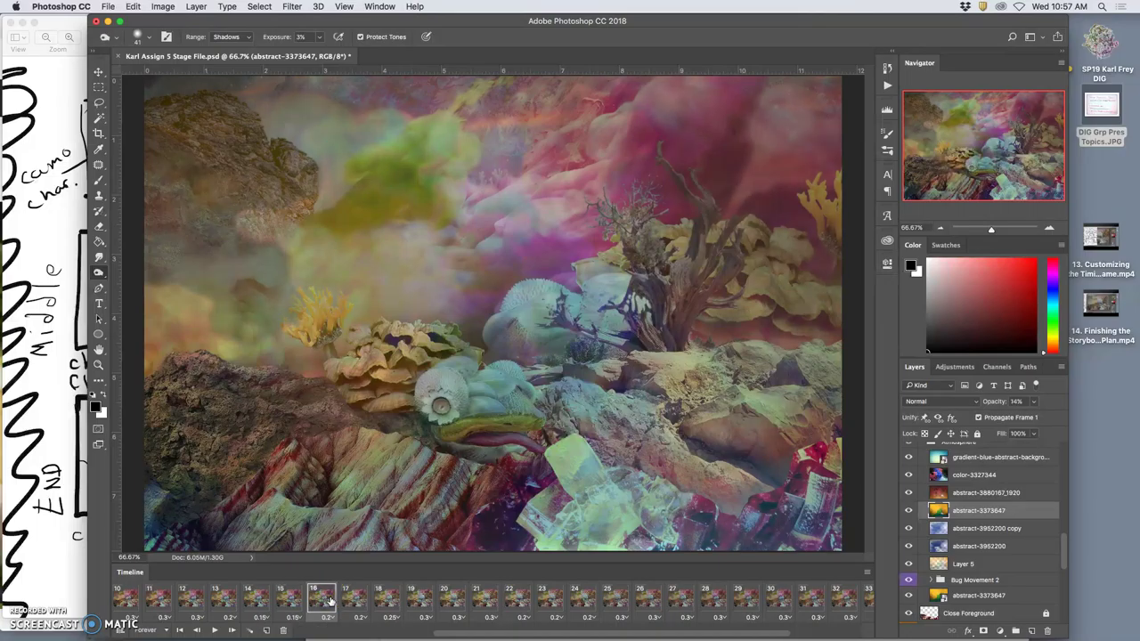
pyautogui.click(352, 599)
pyautogui.click(323, 599)
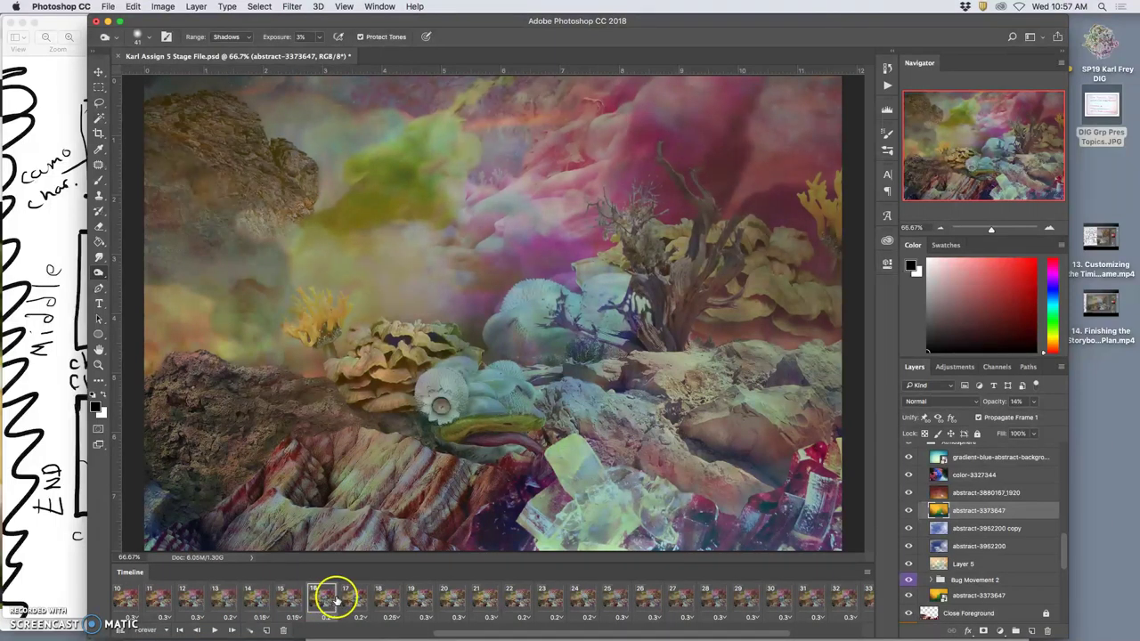
pyautogui.click(348, 600)
pyautogui.click(320, 599)
pyautogui.click(290, 599)
# Step: Lower the abstract-3373647 layer directly above abstract-3952200 copy to 5% opacity in frame 16, comparing it with frames 15 and 17
pyautogui.click(321, 600)
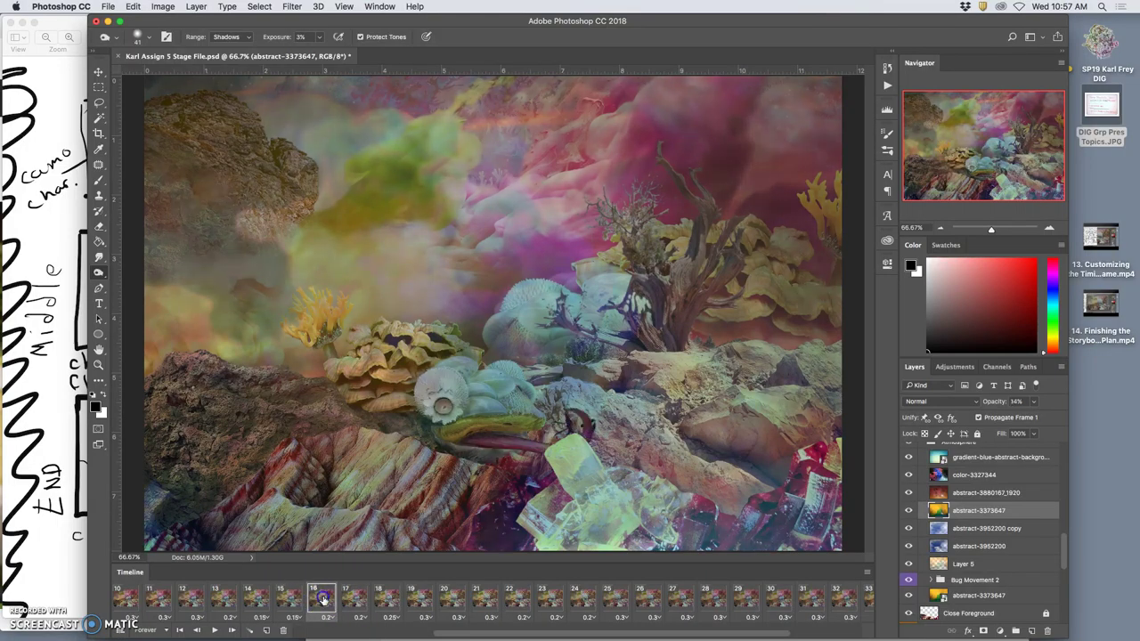
pyautogui.click(878, 591)
pyautogui.click(982, 511)
pyautogui.click(1033, 403)
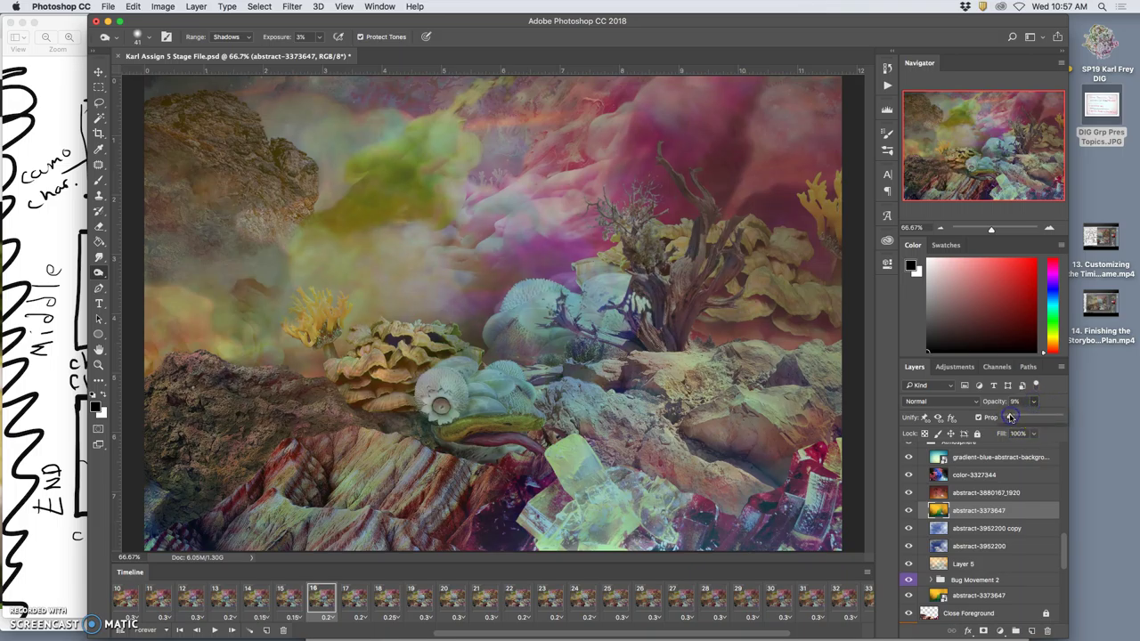
pyautogui.click(293, 599)
pyautogui.click(320, 599)
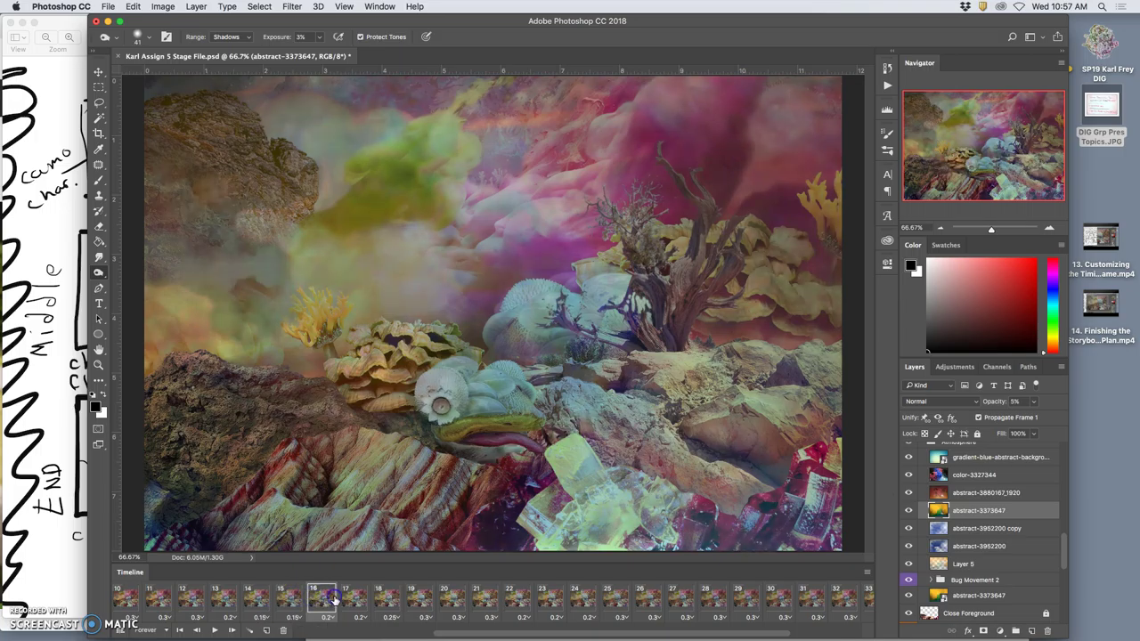
pyautogui.click(351, 599)
pyautogui.click(326, 598)
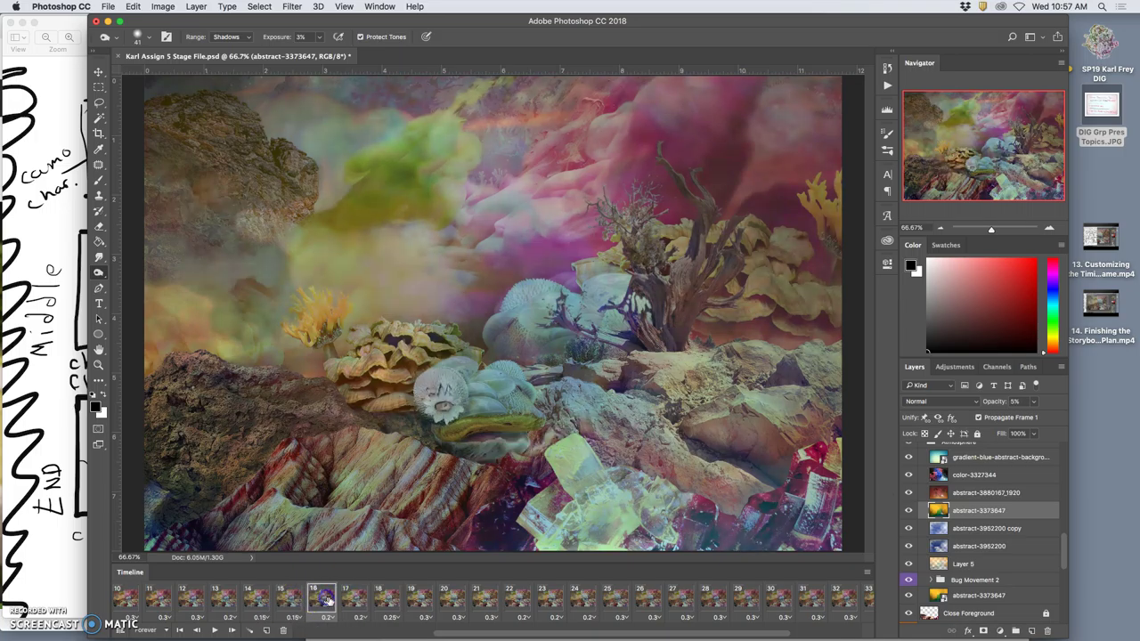
# Step: Set the abstract-3373647 layer below Bug Movement 2 to 12% opacity in frame 16, and check frames 15 and 17 to 19
pyautogui.click(958, 592)
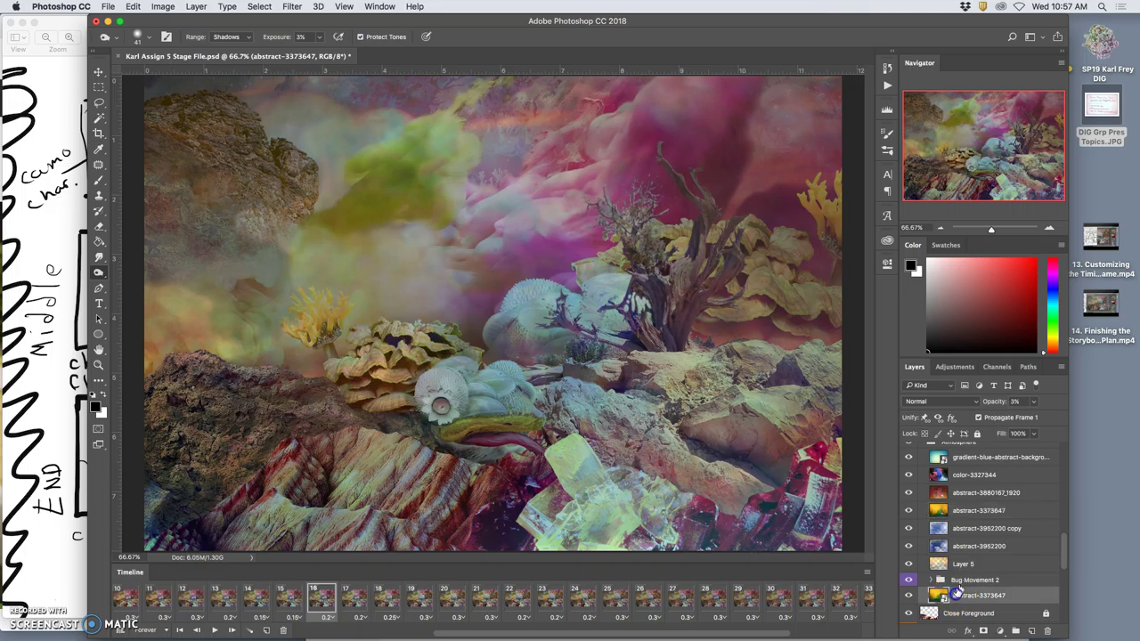
pyautogui.click(1033, 402)
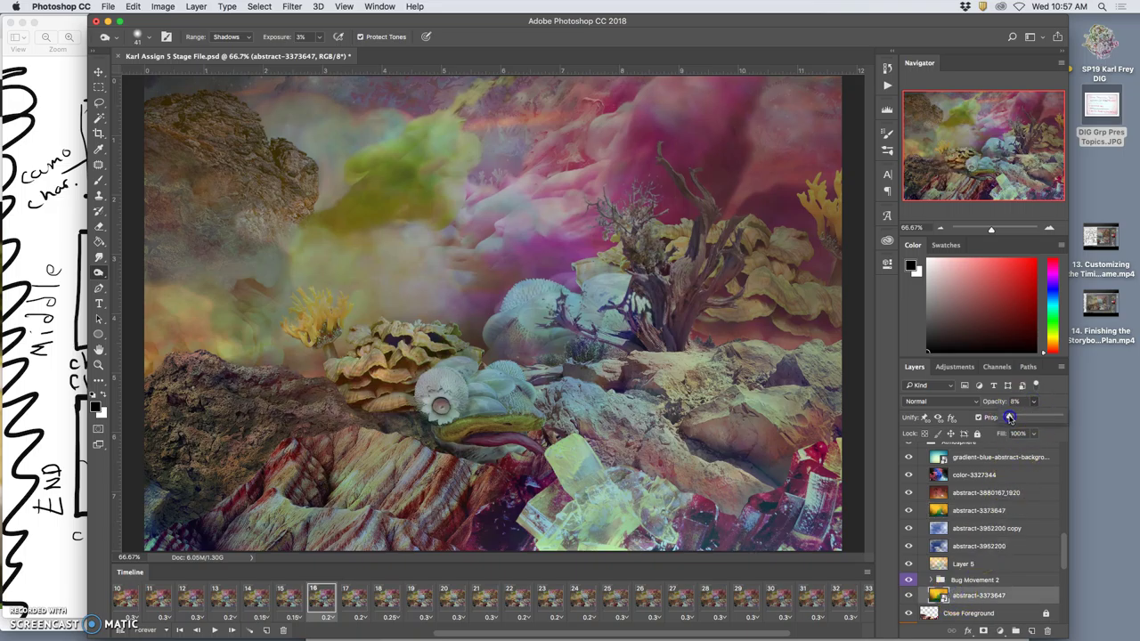
pyautogui.click(290, 599)
pyautogui.click(313, 597)
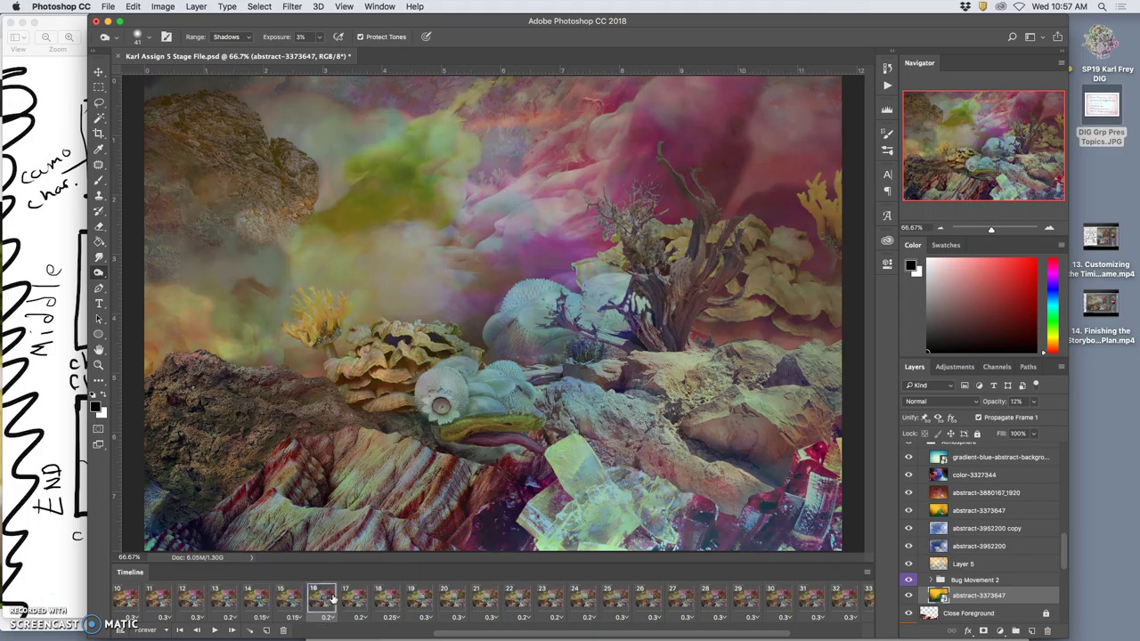
pyautogui.click(354, 600)
pyautogui.click(379, 599)
pyautogui.click(411, 598)
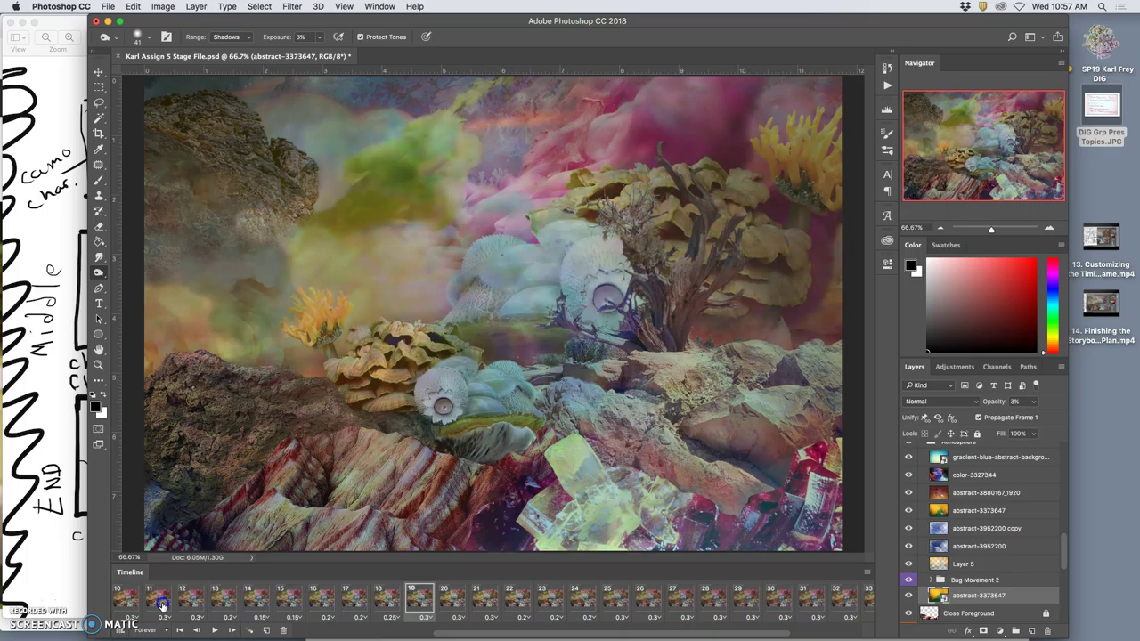
# Step: Play the animation from frame 11 to review the transitions, stop playback, and save the document
pyautogui.click(161, 604)
pyautogui.click(214, 630)
pyautogui.moveTo(401, 634)
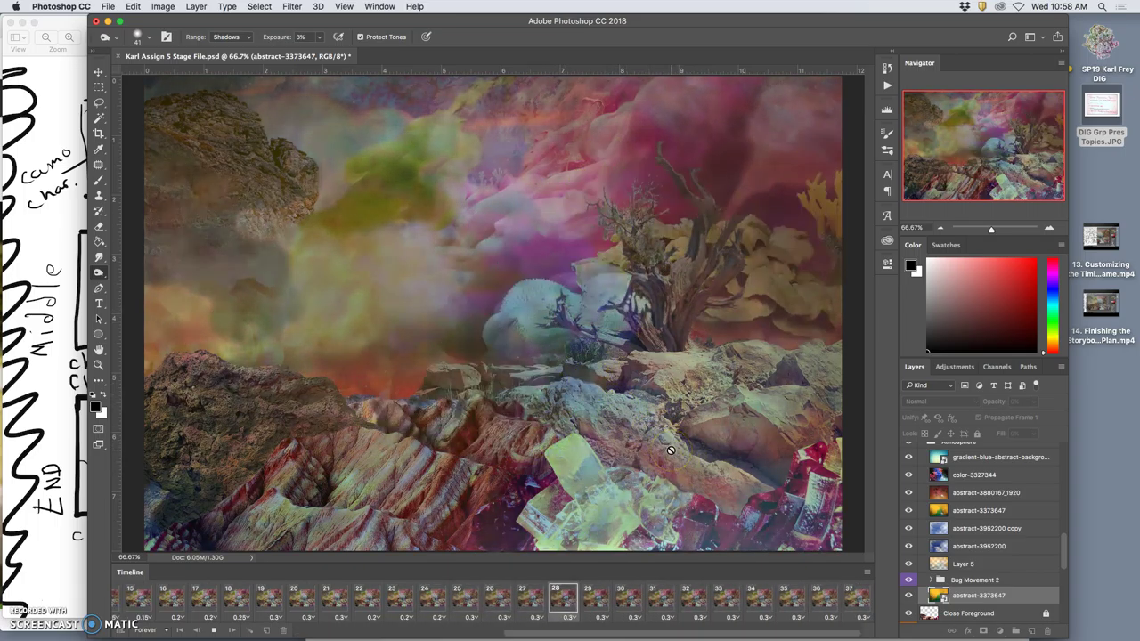
pyautogui.moveTo(668, 448); pyautogui.dragTo(795, 432)
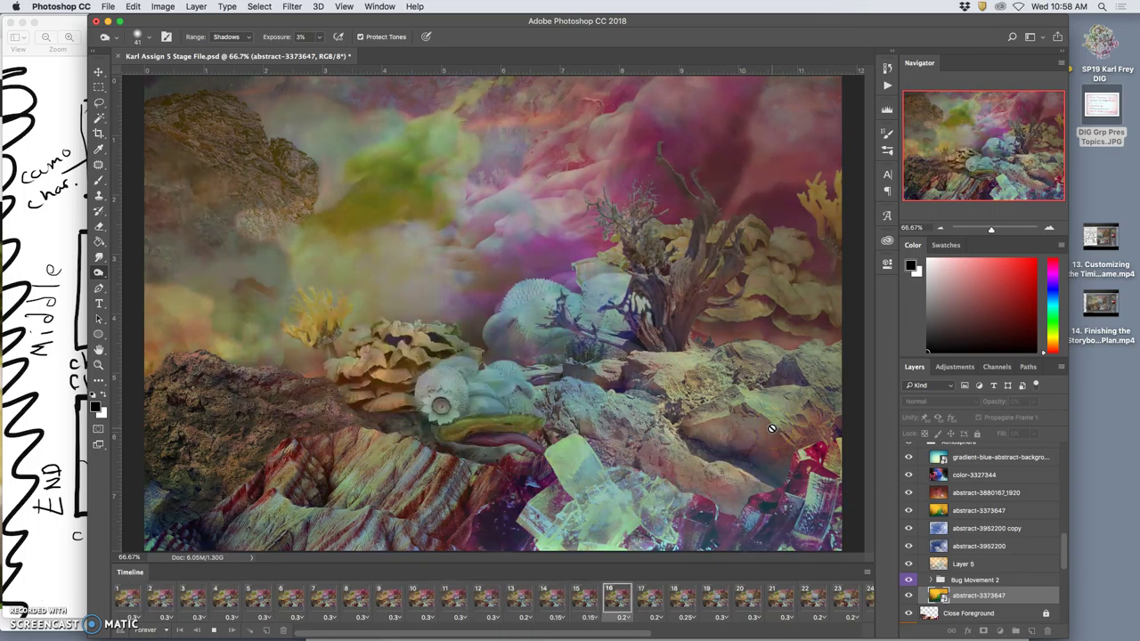
pyautogui.click(214, 629)
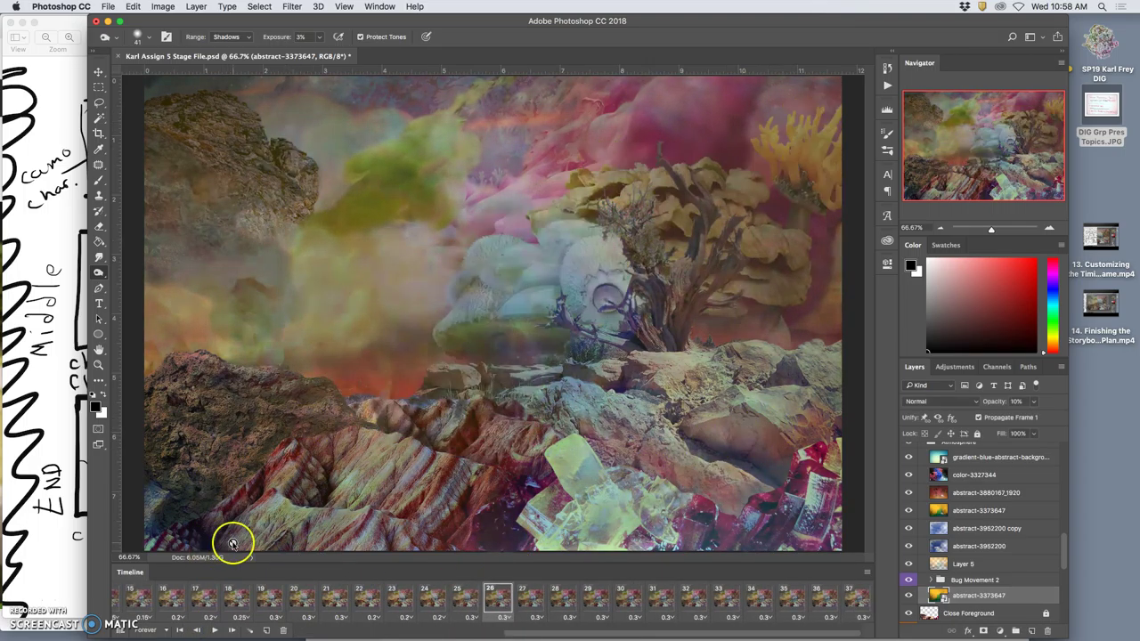
pyautogui.click(111, 6)
pyautogui.click(136, 118)
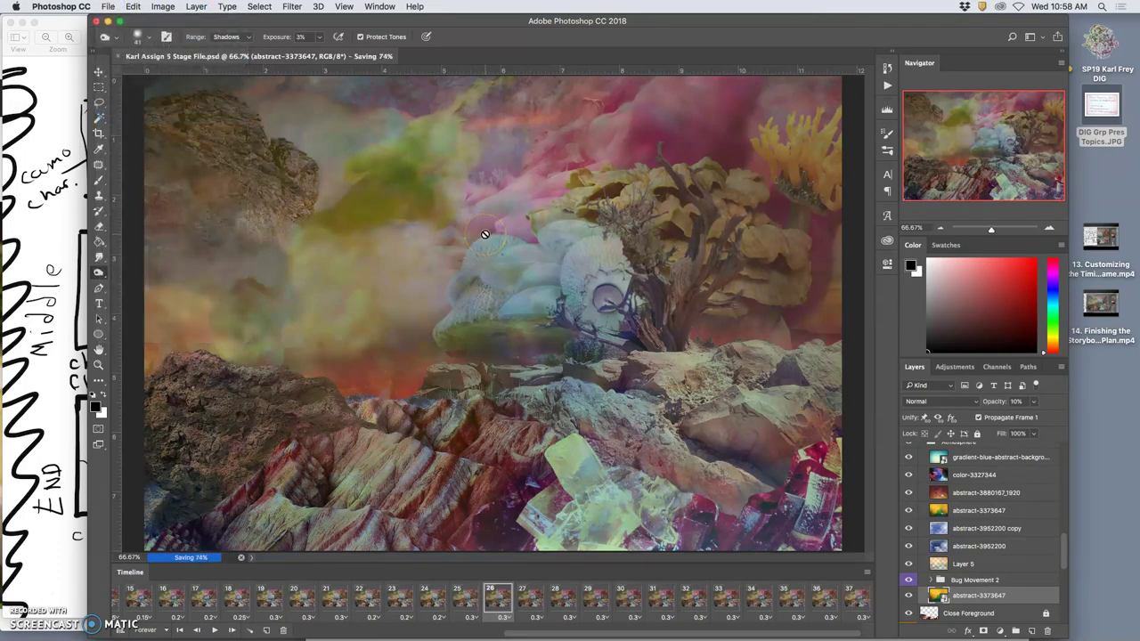
pyautogui.moveTo(846, 583); pyautogui.dragTo(800, 601)
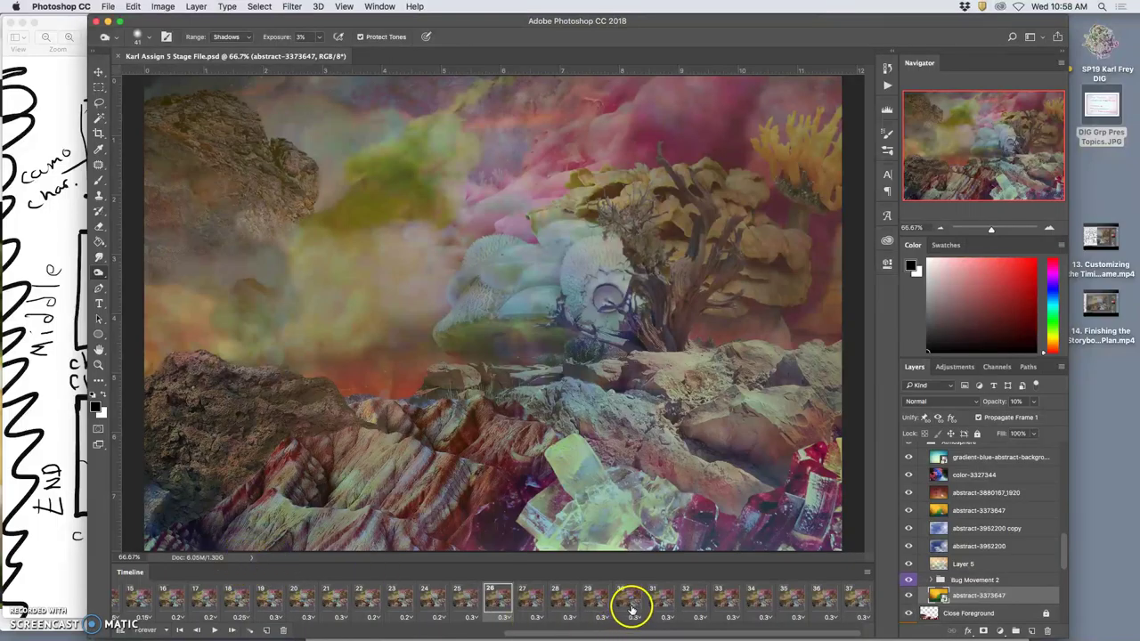
pyautogui.hscroll(-2, 630, 609)
pyautogui.hscroll(2, 641, 609)
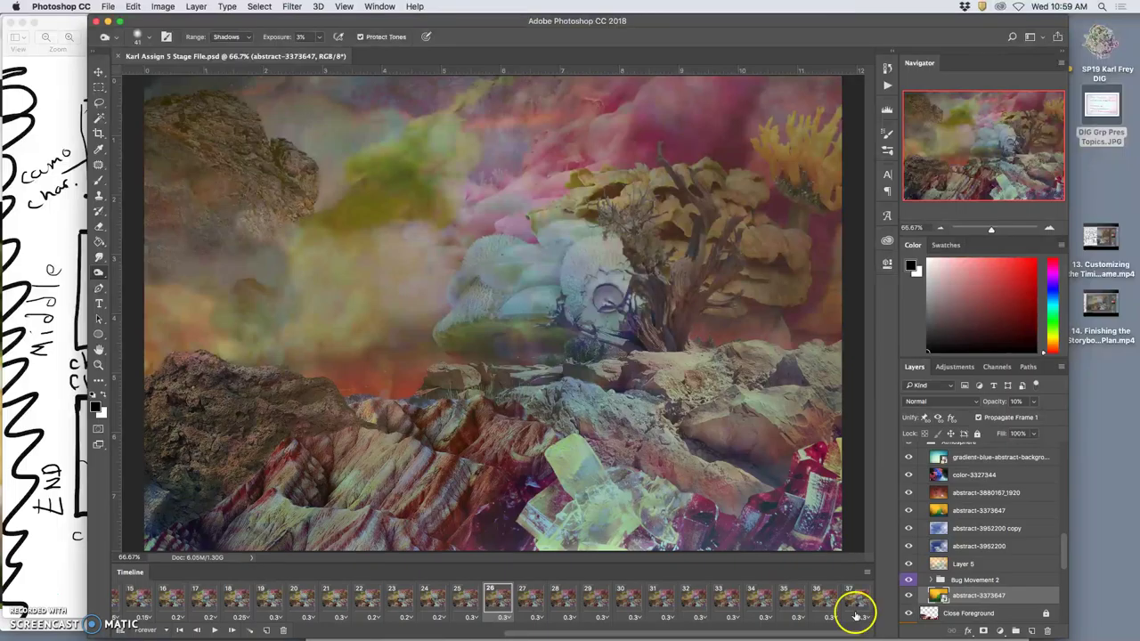
pyautogui.scroll(10, 983, 539)
pyautogui.moveTo(987, 546)
pyautogui.mouseDown()
pyautogui.moveTo(967, 504)
pyautogui.moveTo(968, 532)
pyautogui.mouseUp()
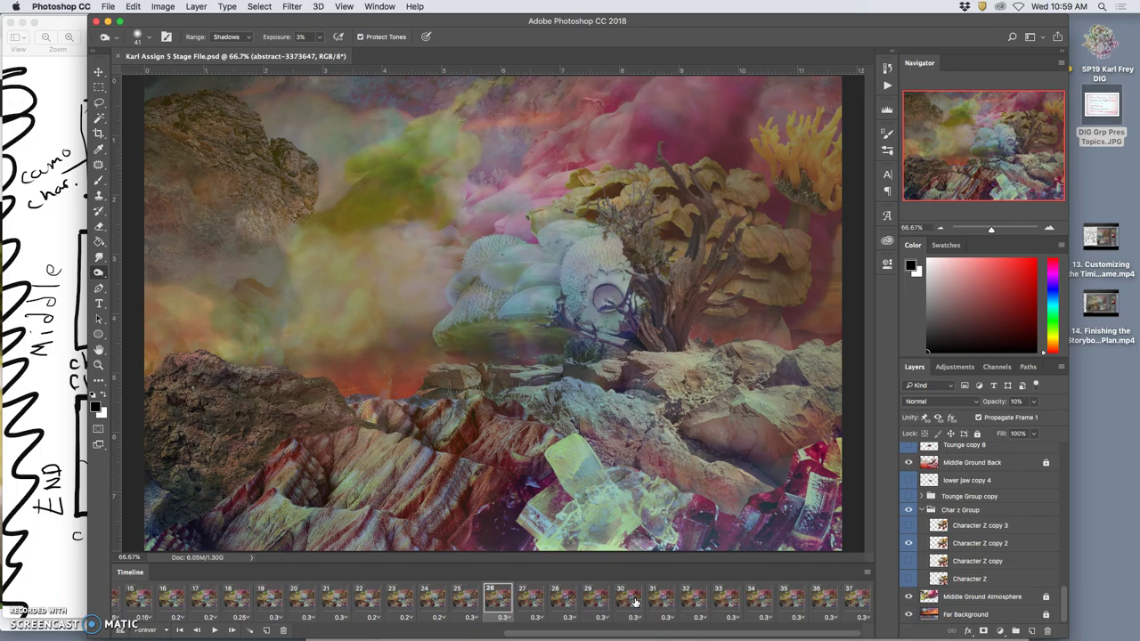
# Step: Select all the animation frames from 1 to 37 and copy them
pyautogui.click(837, 597)
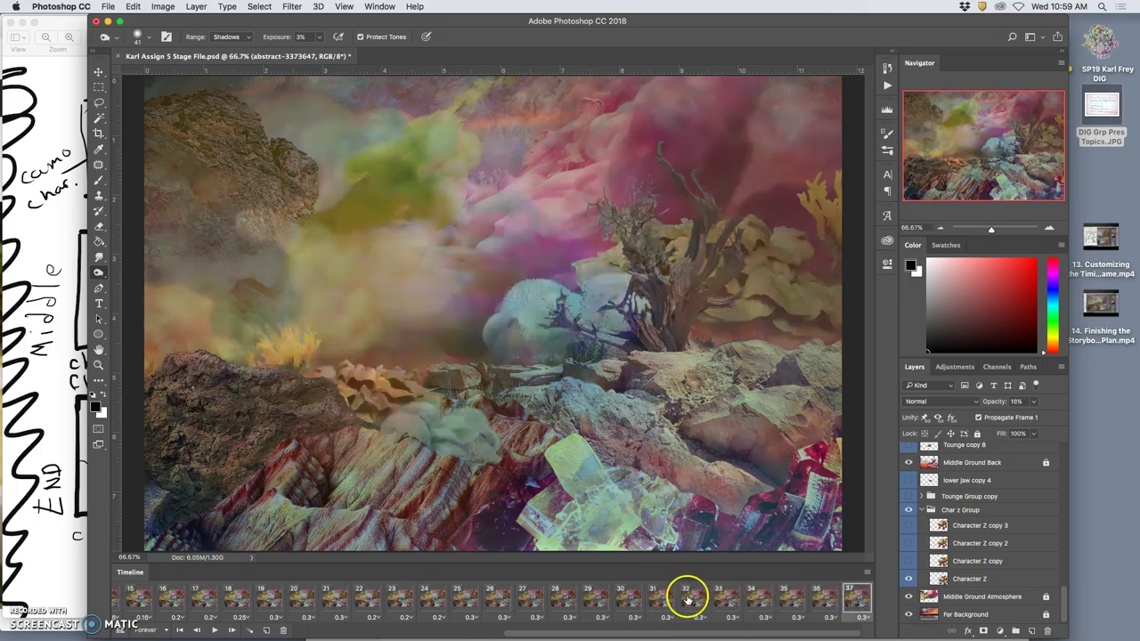
pyautogui.hscroll(-5, 686, 599)
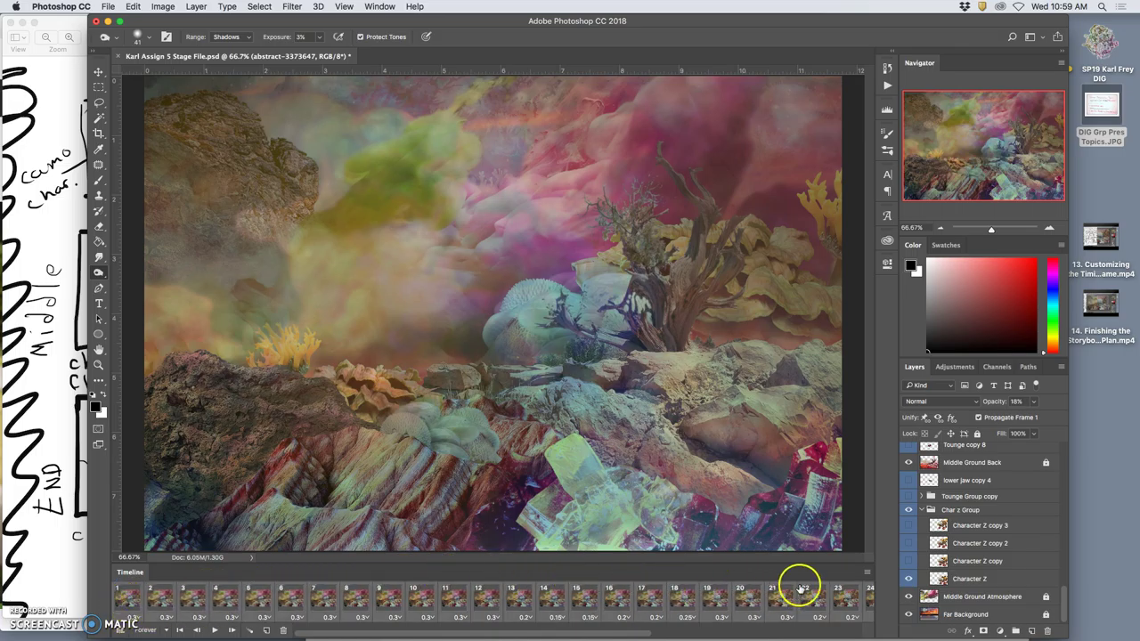
pyautogui.click(868, 575)
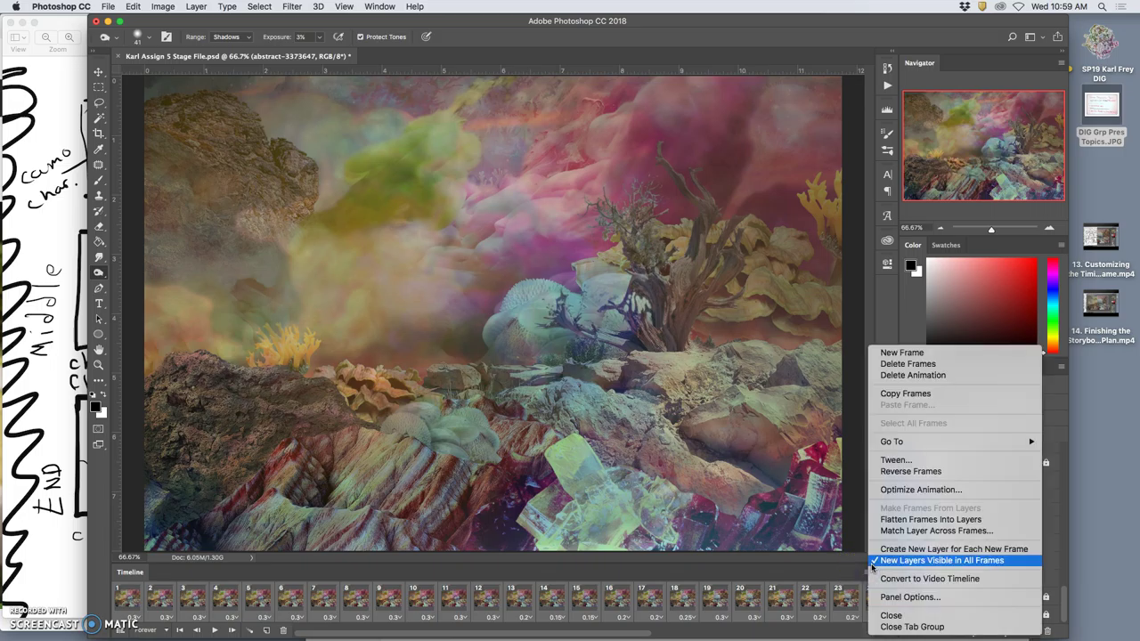
pyautogui.click(891, 397)
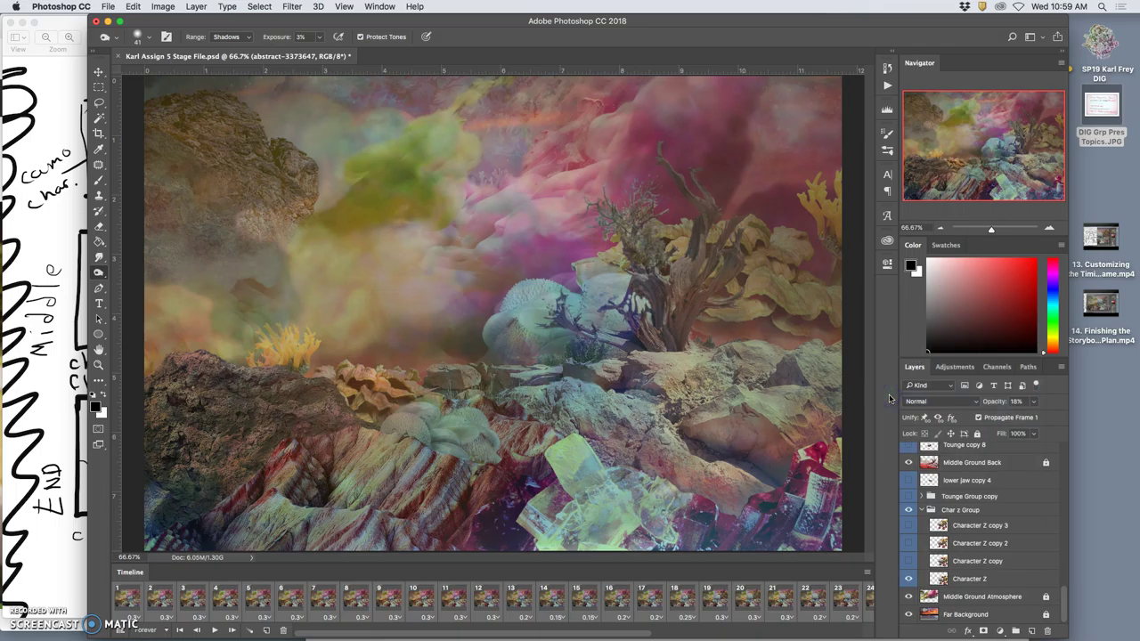
# Step: Paste the copied frames after the selection, and look through the added frames
pyautogui.click(869, 572)
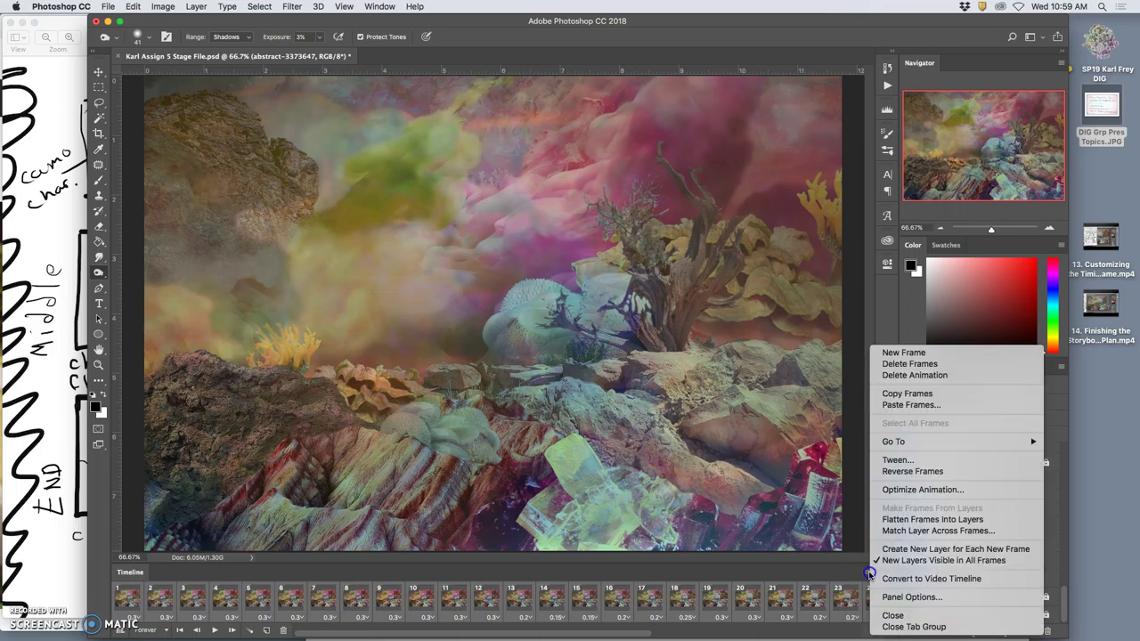
pyautogui.click(902, 406)
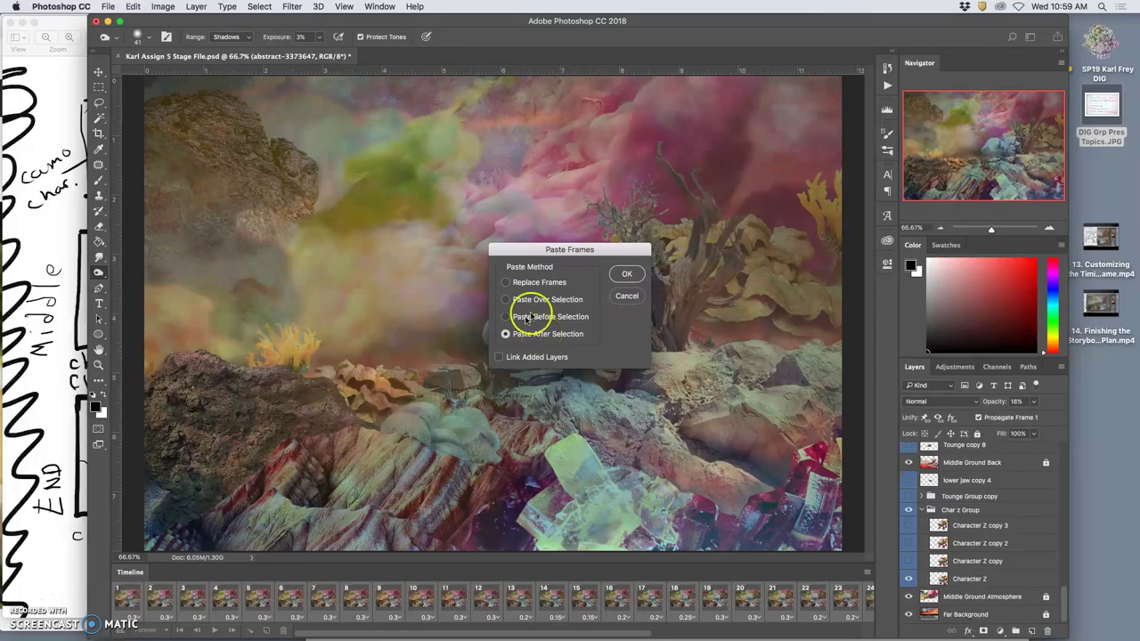
pyautogui.click(628, 276)
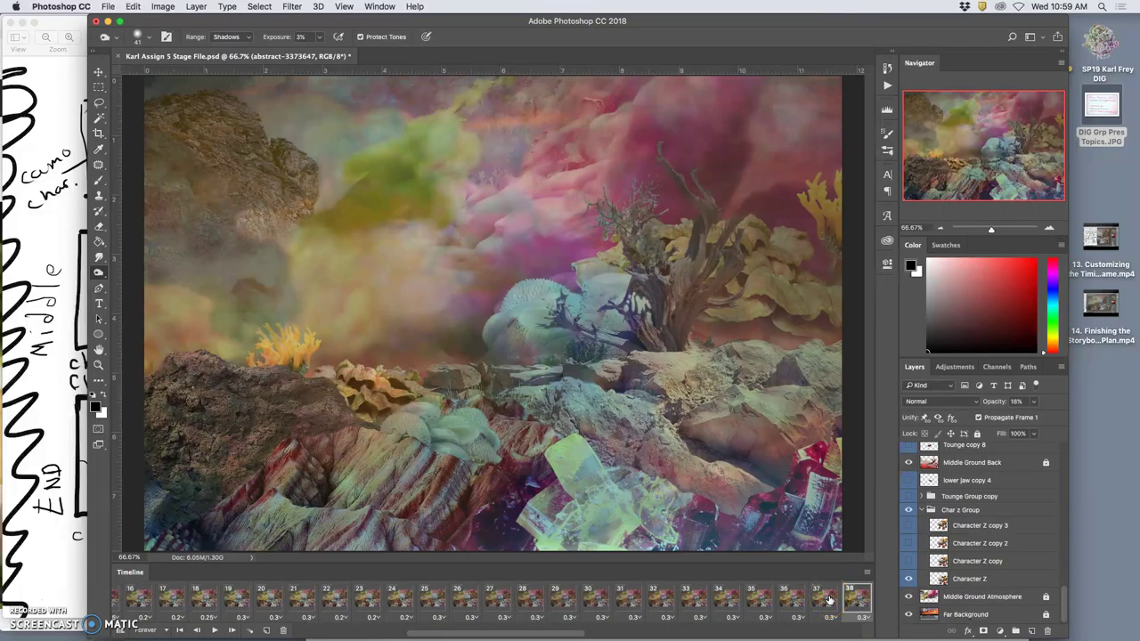
pyautogui.hscroll(5, 828, 601)
pyautogui.moveTo(814, 600); pyautogui.dragTo(783, 601)
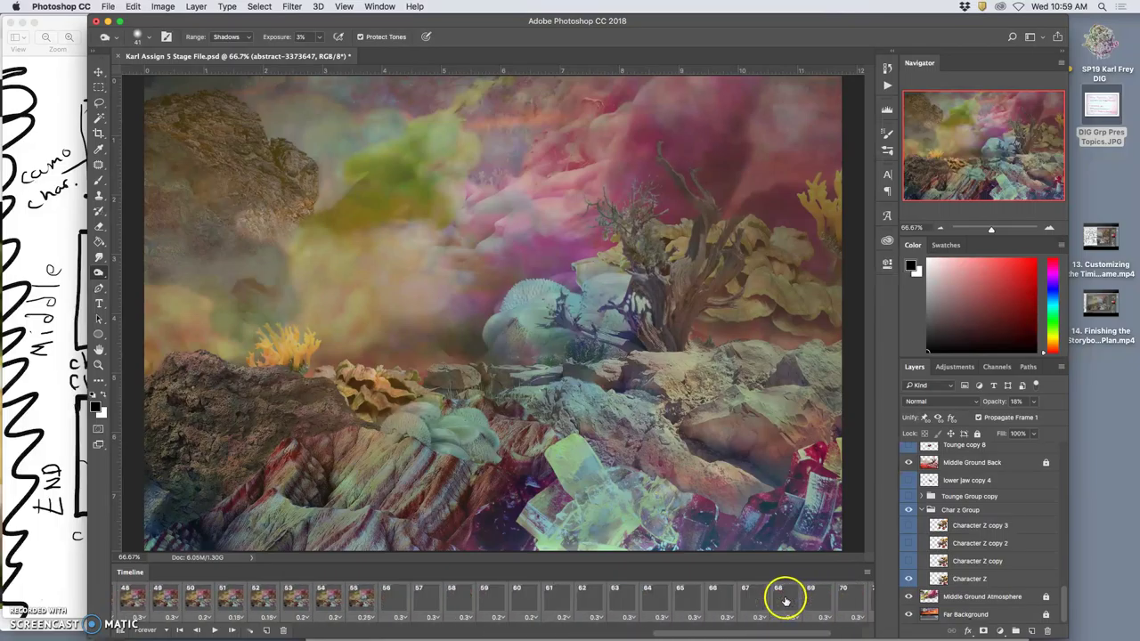
# Step: Reverse the order of the pasted frames starting at frame 38, and play the whole animation from frame 1
pyautogui.hscroll(-5, 805, 596)
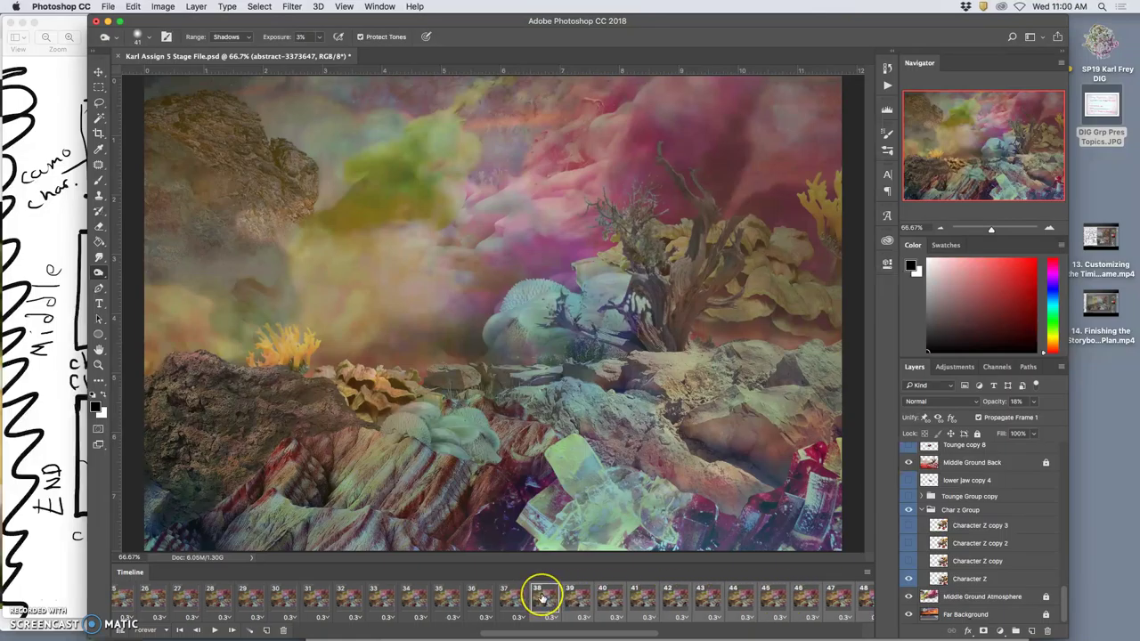
pyautogui.click(869, 576)
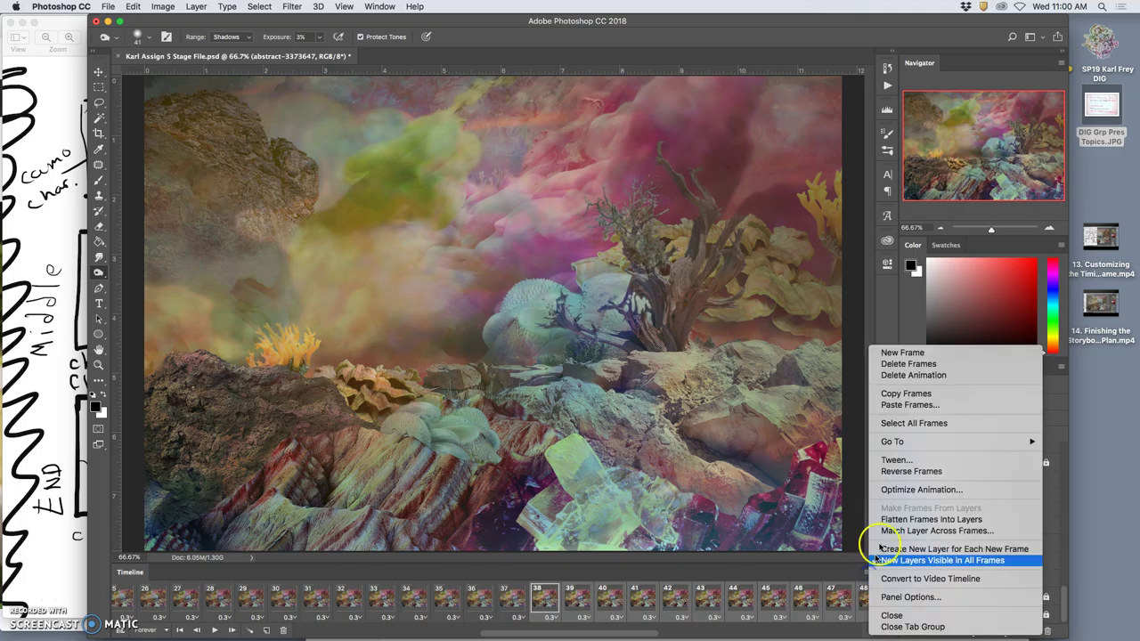
pyautogui.click(899, 472)
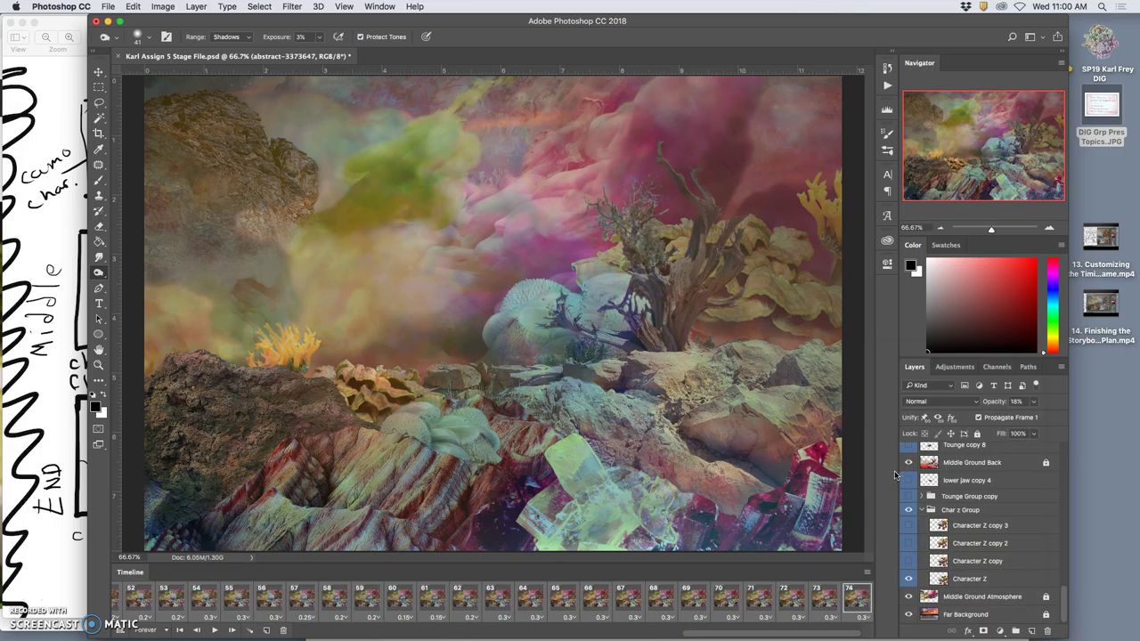
pyautogui.moveTo(679, 595); pyautogui.dragTo(127, 597)
pyautogui.click(214, 628)
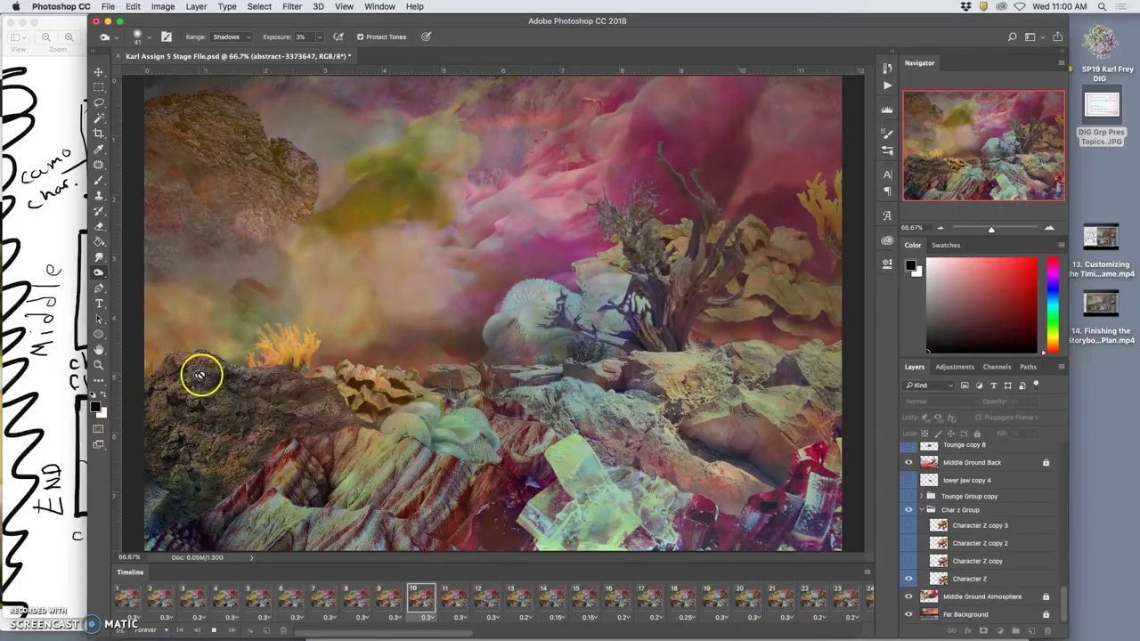
# Step: Revert the document through its history to the state just before the frames were pasted and reversed
pyautogui.click(887, 67)
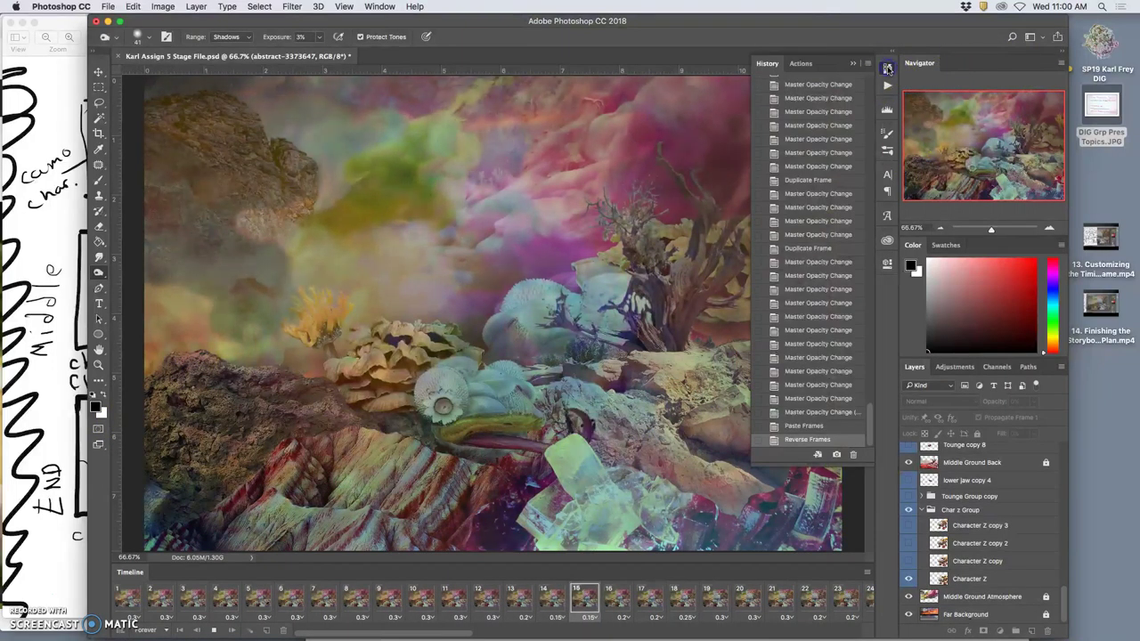
pyautogui.click(821, 412)
pyautogui.click(816, 384)
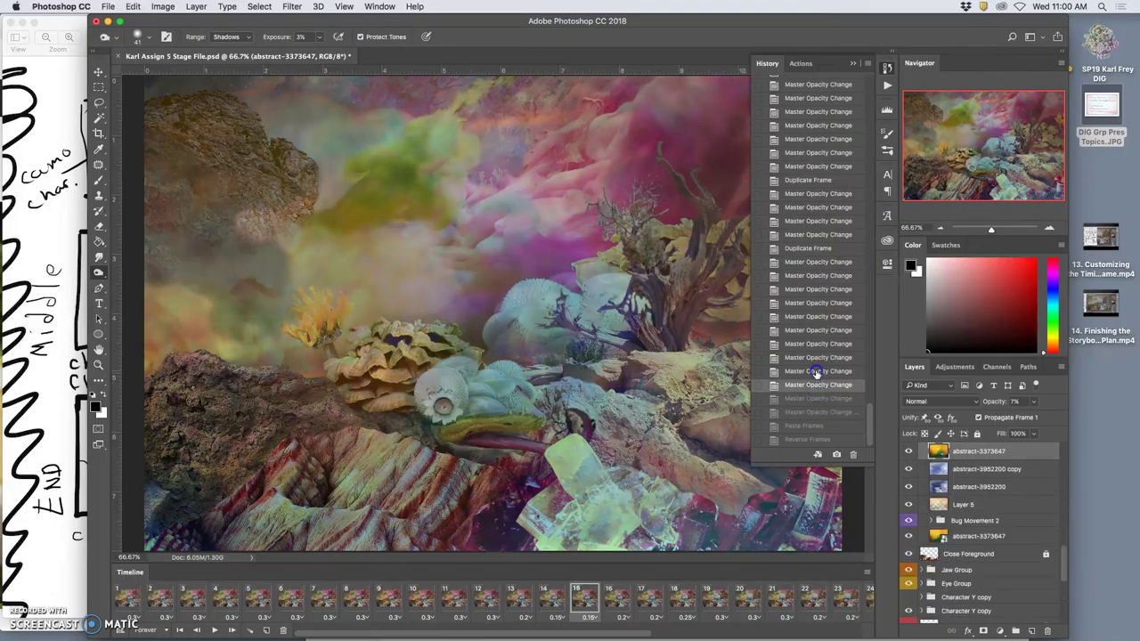
pyautogui.click(816, 373)
pyautogui.click(816, 345)
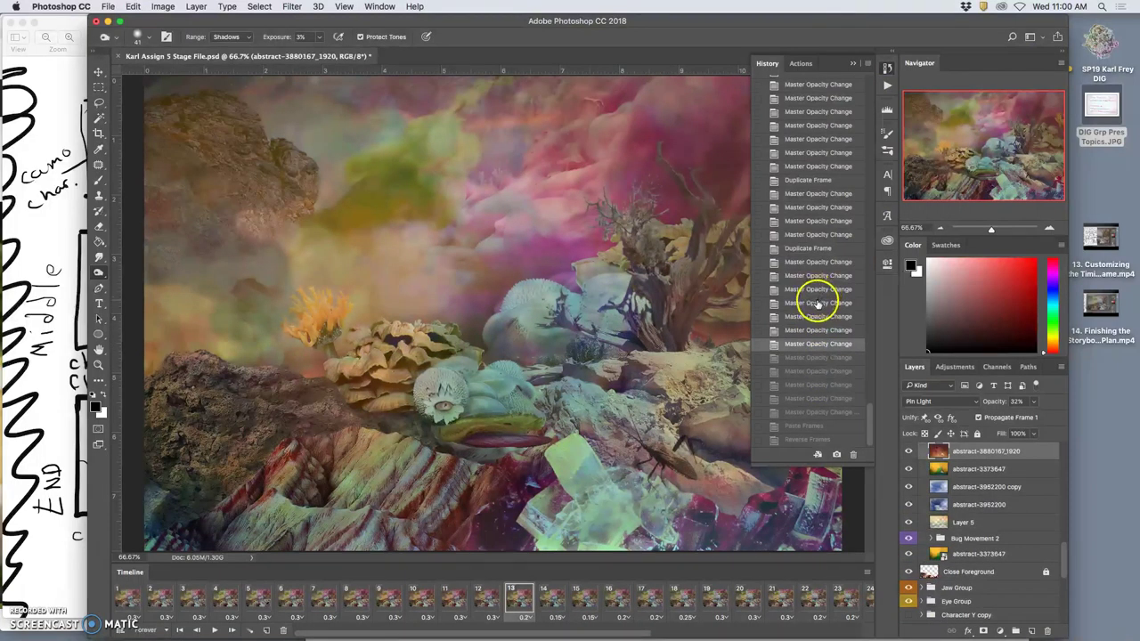
pyautogui.click(807, 425)
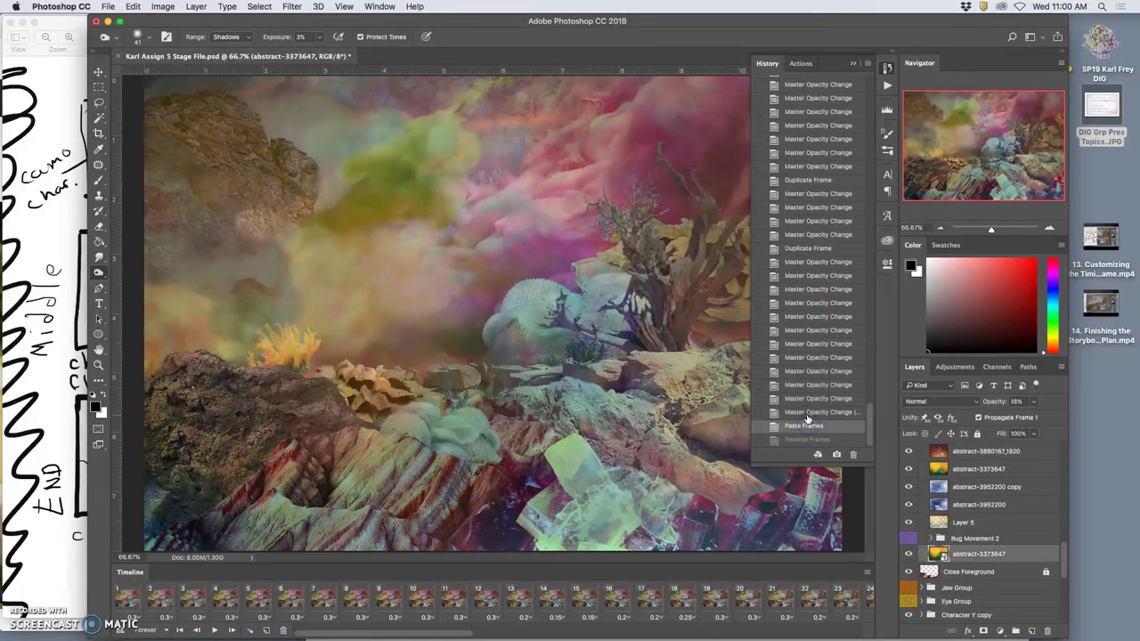
pyautogui.click(806, 413)
pyautogui.hscroll(5, 781, 611)
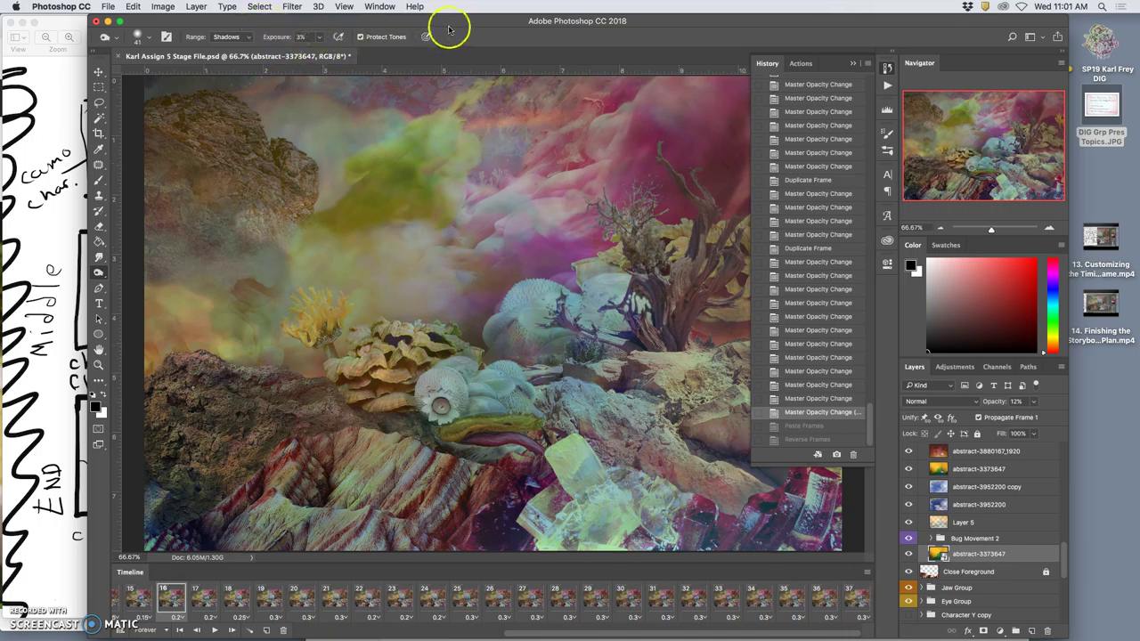
pyautogui.click(852, 63)
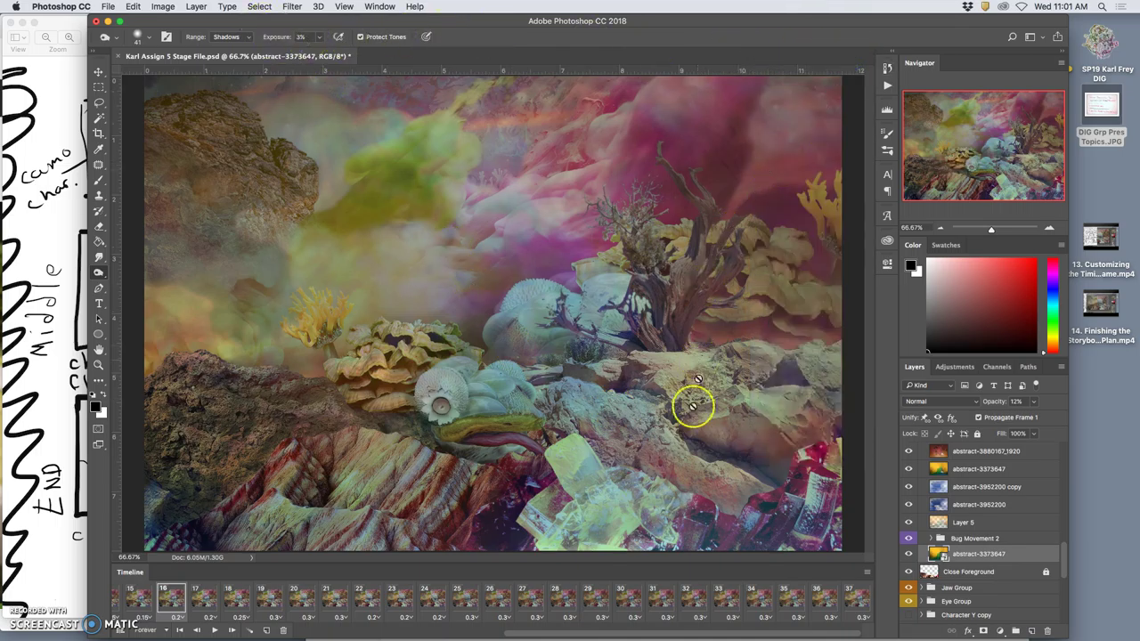
# Step: Play the 37-frame animation to review it, stop playback, and save the document
pyautogui.click(213, 630)
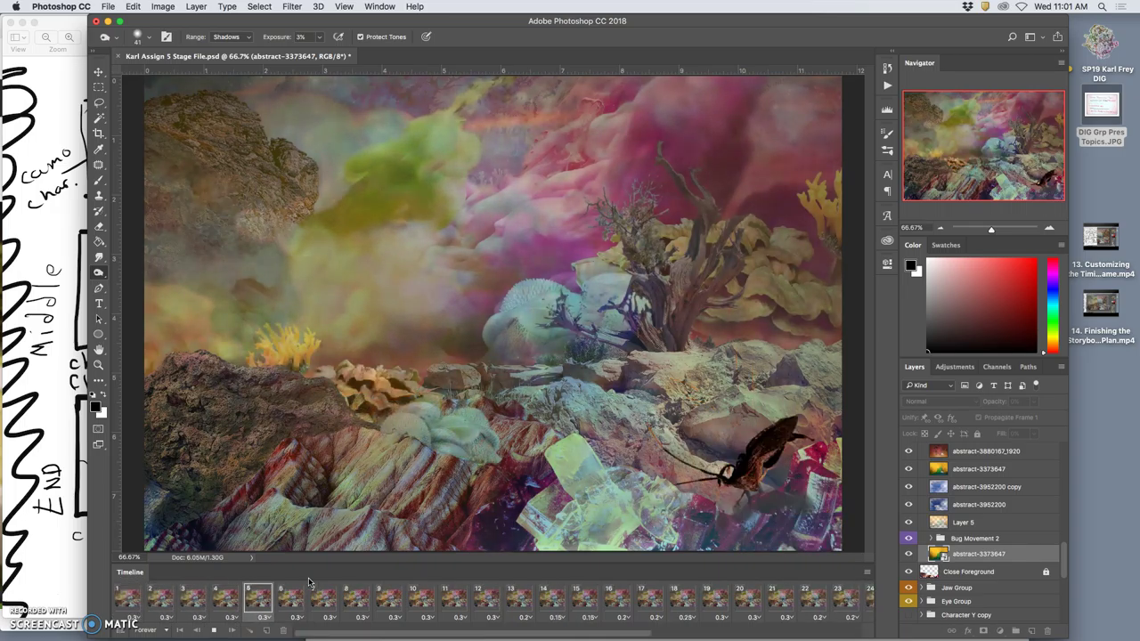
pyautogui.click(214, 630)
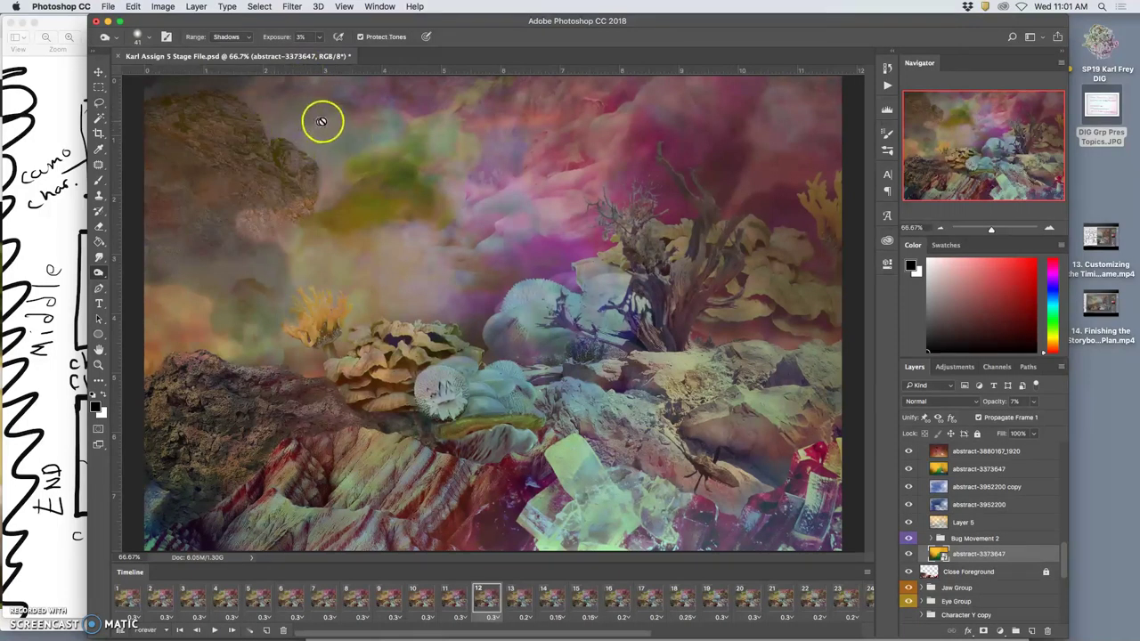
pyautogui.click(108, 7)
pyautogui.click(260, 130)
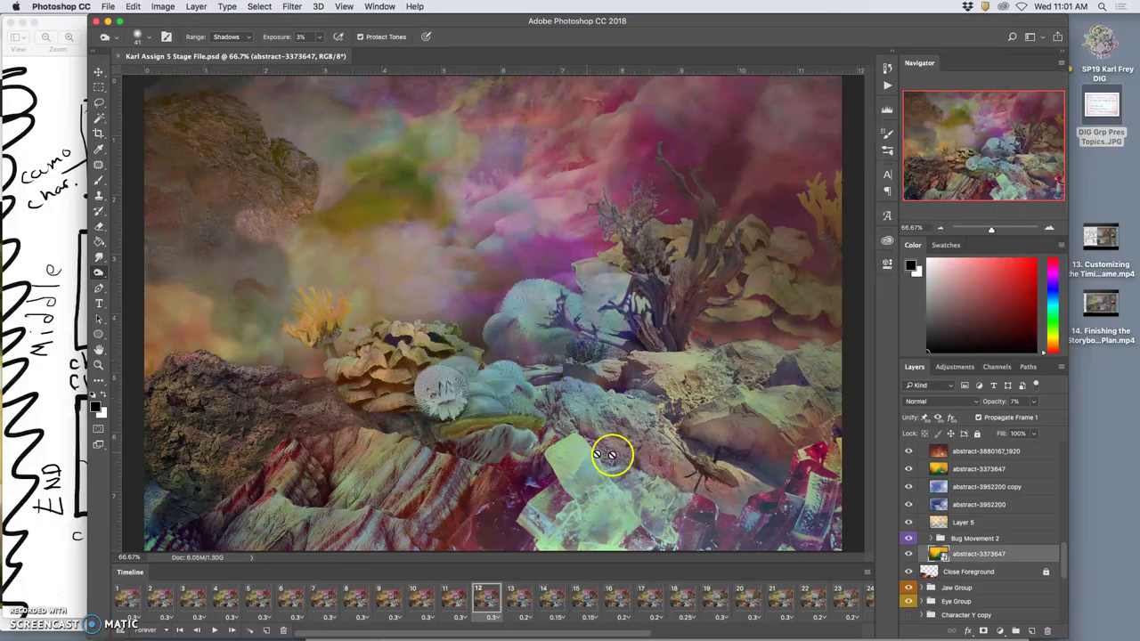
pyautogui.click(108, 6)
pyautogui.press('super+shift+s')
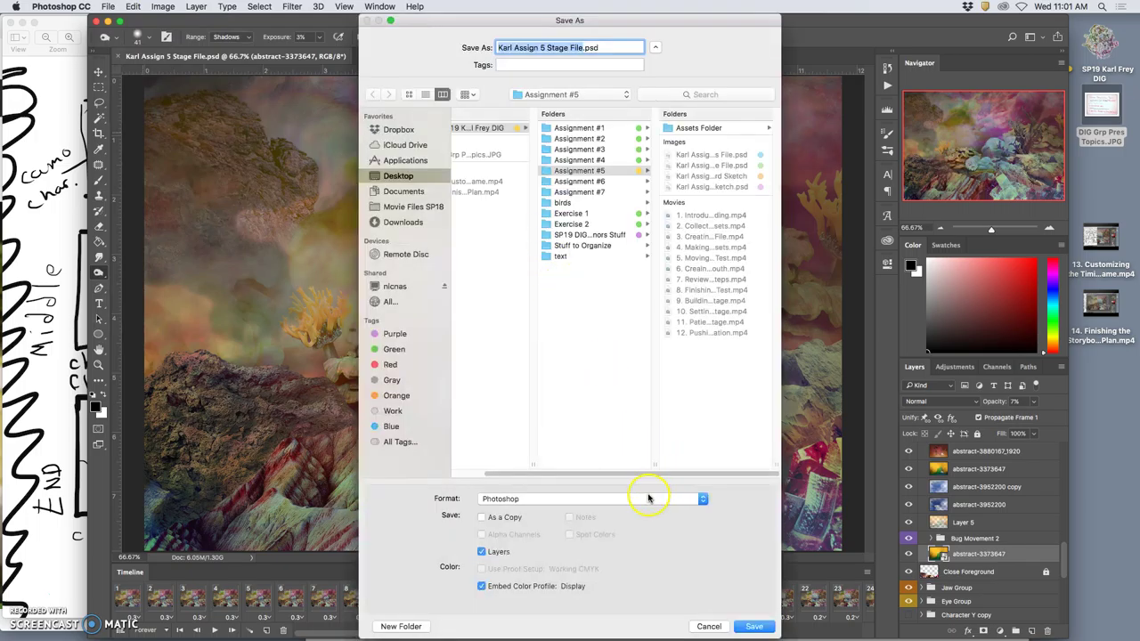
pyautogui.click(649, 500)
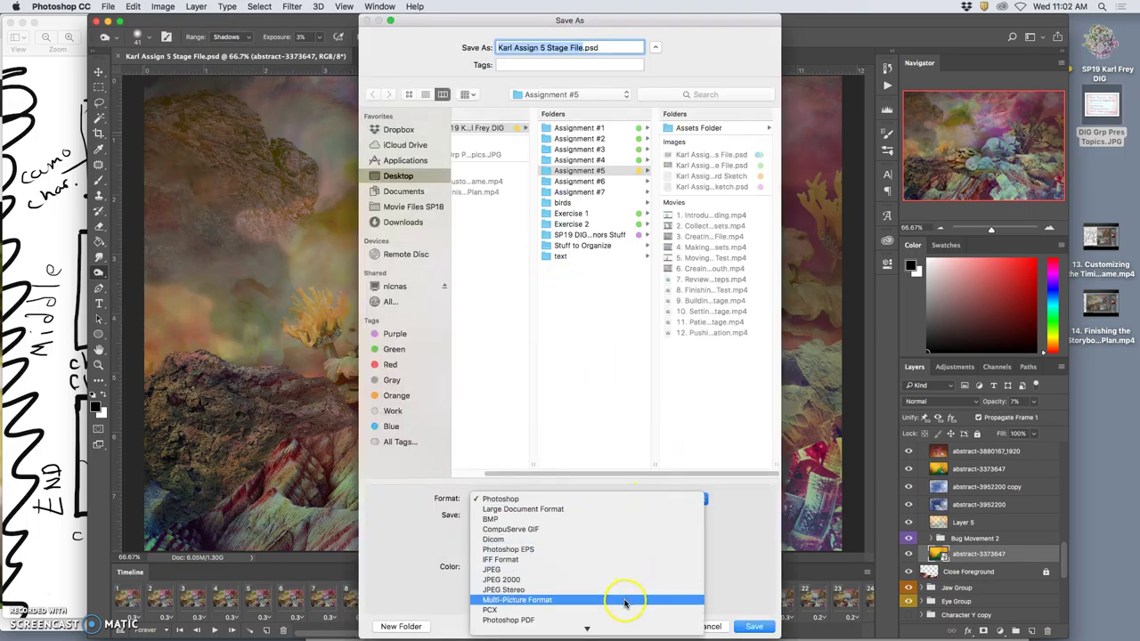
pyautogui.scroll(-2, 624, 593)
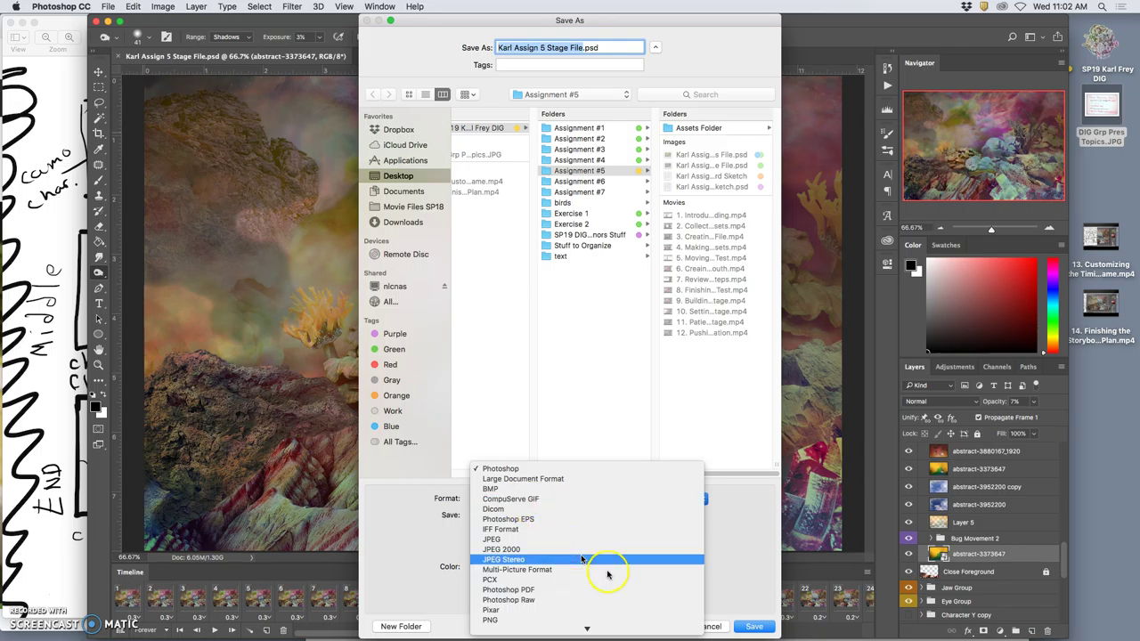
pyautogui.click(716, 627)
pyautogui.click(717, 627)
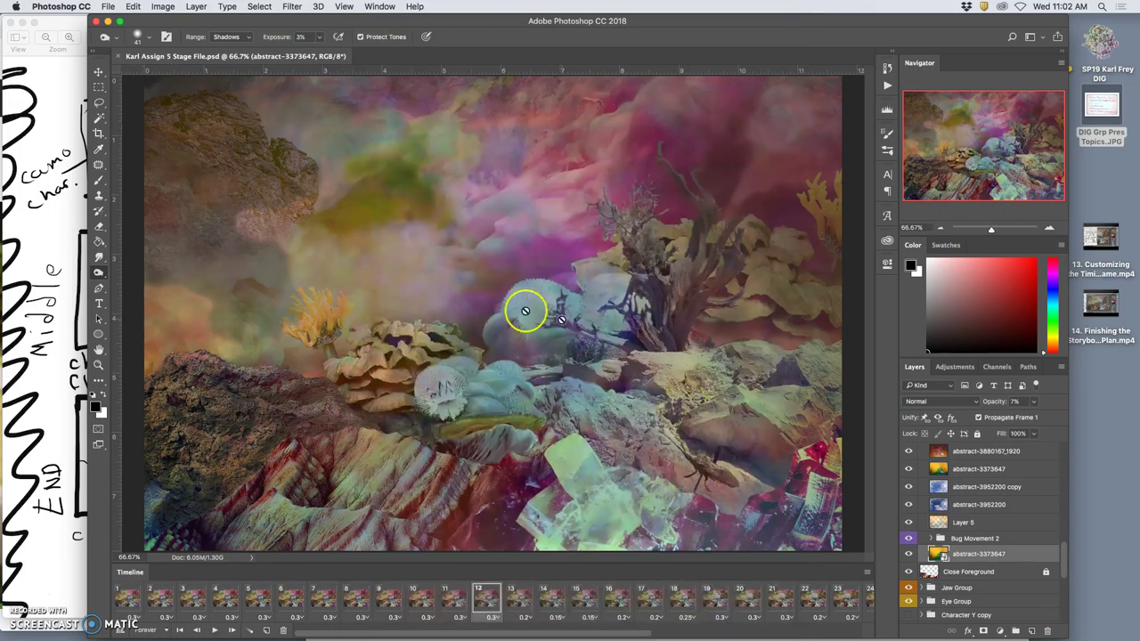
# Step: Export the animation with Save for Web (Legacy), keeping the GIF format and the Adaptive color reduction
pyautogui.click(117, 7)
pyautogui.click(110, 6)
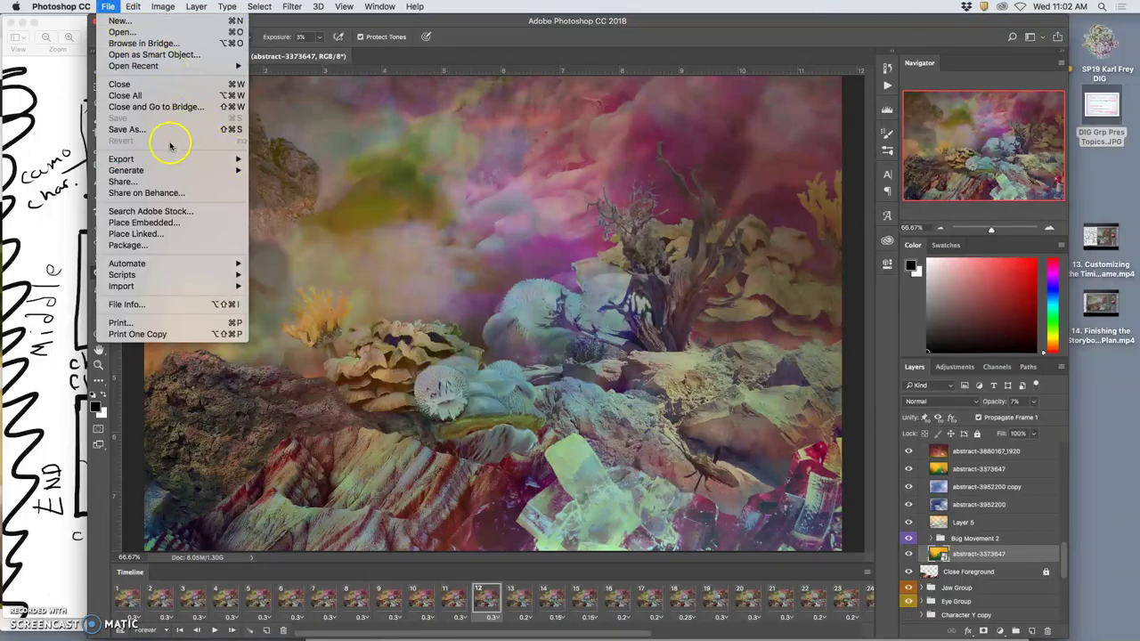
pyautogui.moveTo(123, 159)
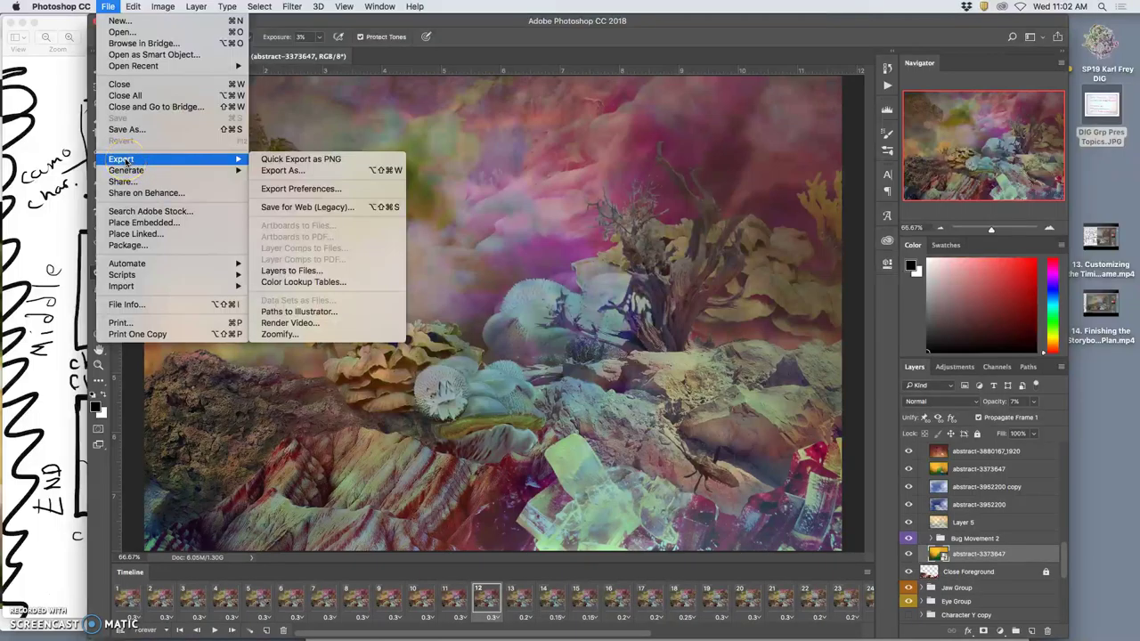
pyautogui.click(327, 207)
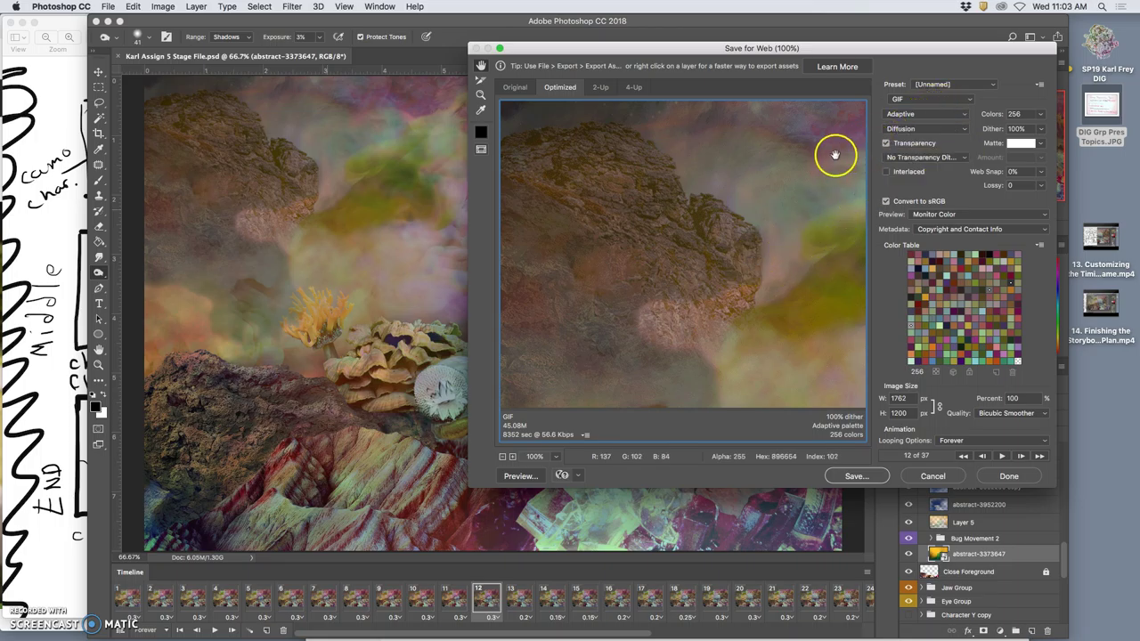
pyautogui.click(962, 114)
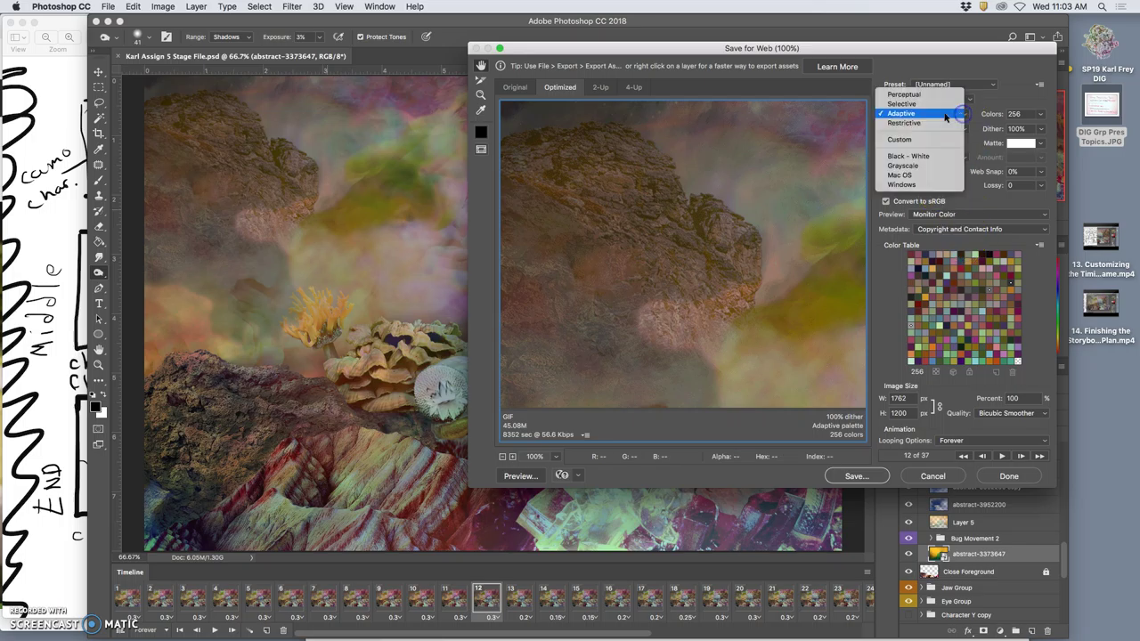
pyautogui.click(916, 114)
pyautogui.click(916, 114)
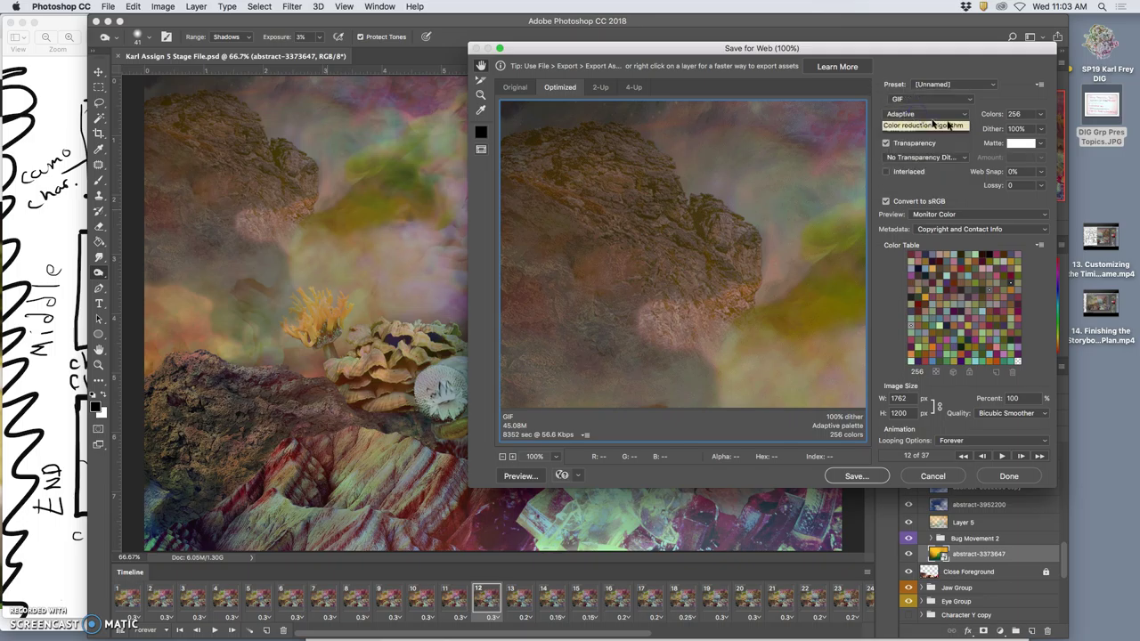
# Step: Reduce the export preview to 33.3% so the whole image fits, and play the animation in it
pyautogui.moveTo(834, 255); pyautogui.dragTo(671, 291)
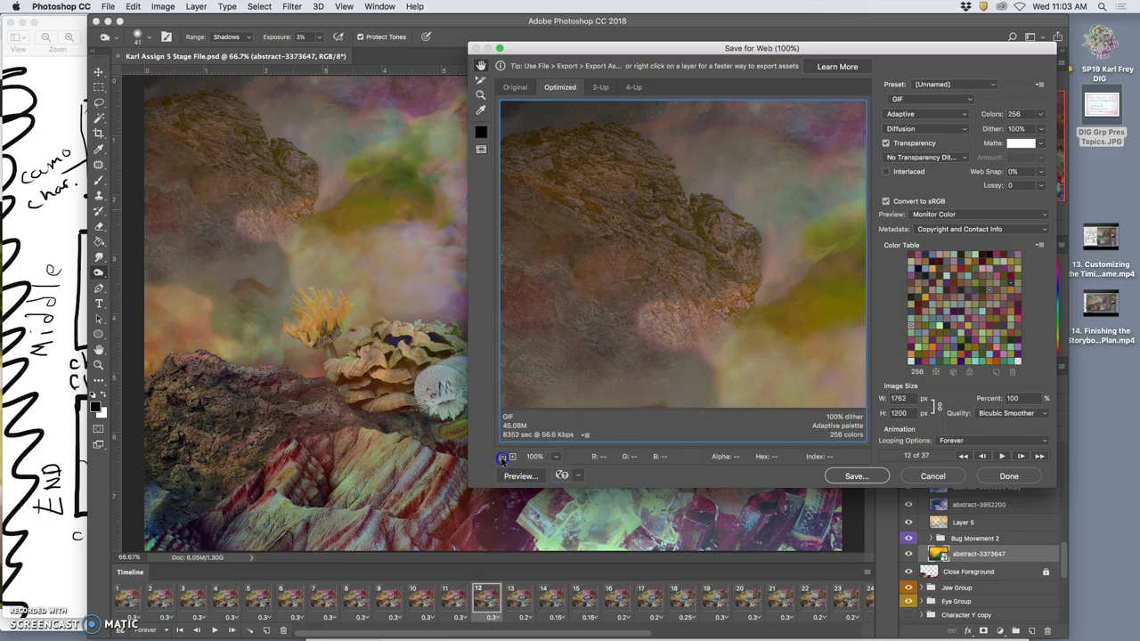
pyautogui.click(502, 456)
pyautogui.click(501, 456)
pyautogui.click(501, 457)
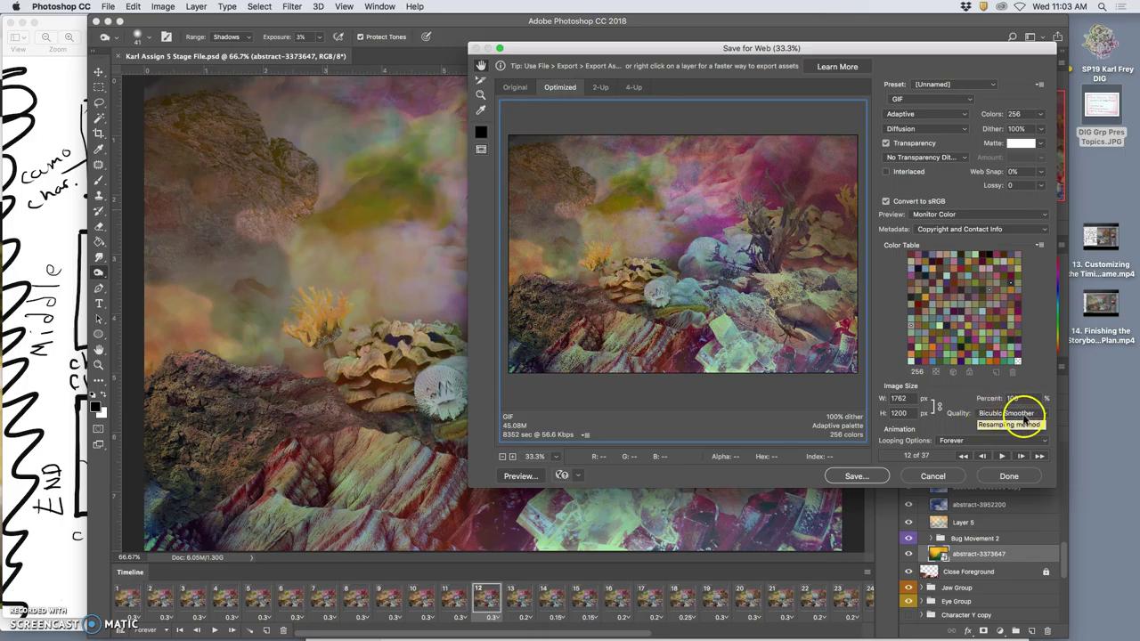
pyautogui.click(1001, 456)
pyautogui.click(803, 425)
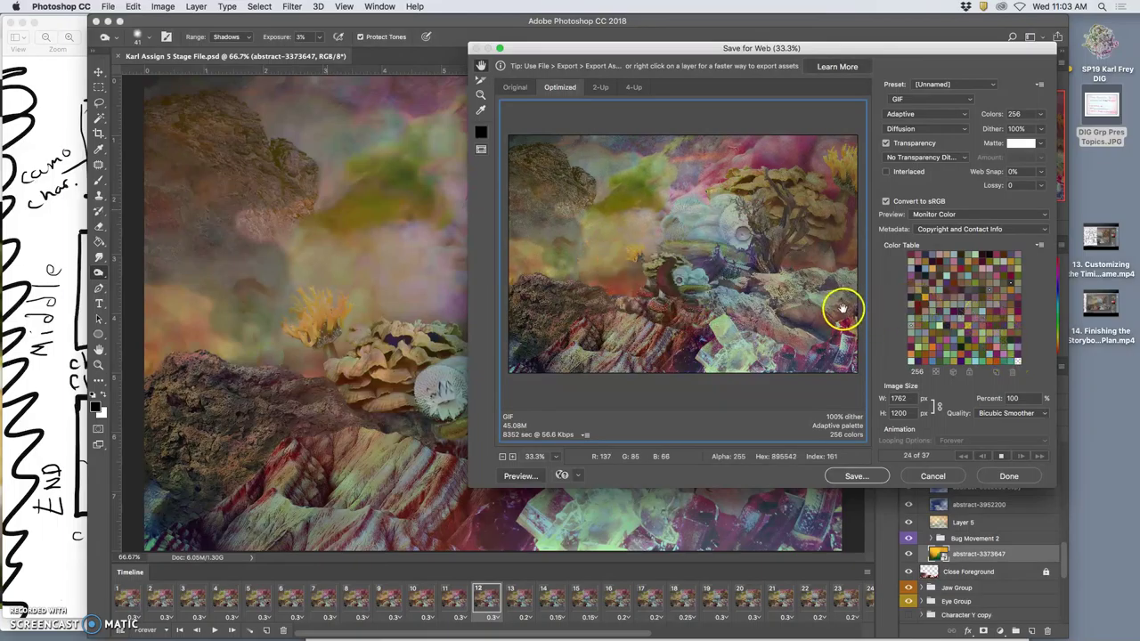
# Step: Try the Perceptual color reduction for the GIF and check it in the playing preview
pyautogui.click(926, 115)
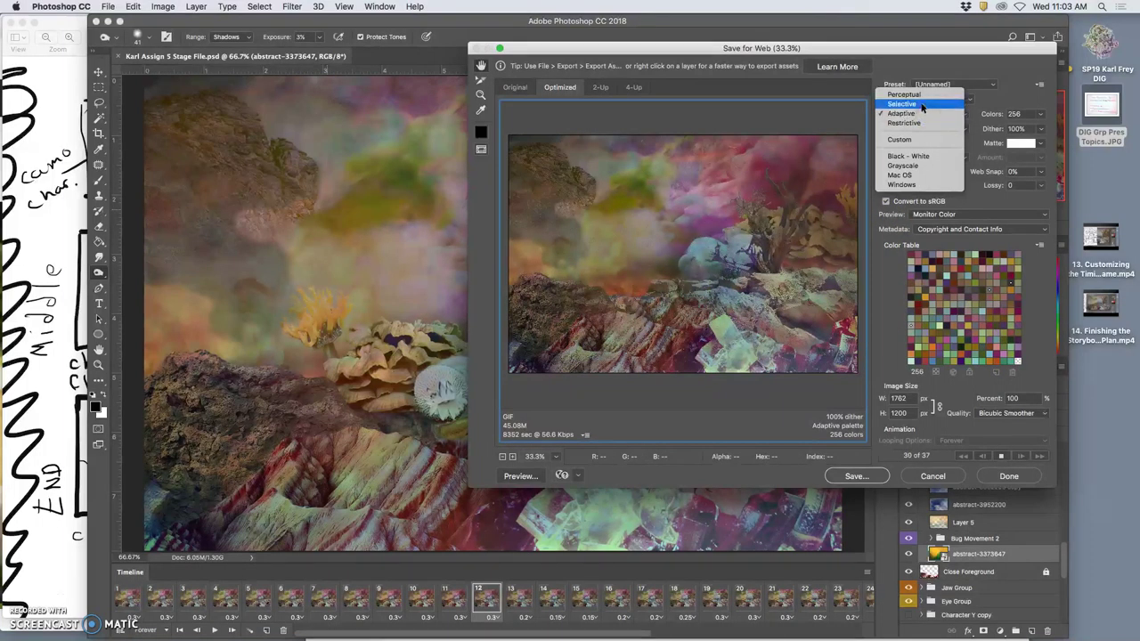
pyautogui.click(917, 113)
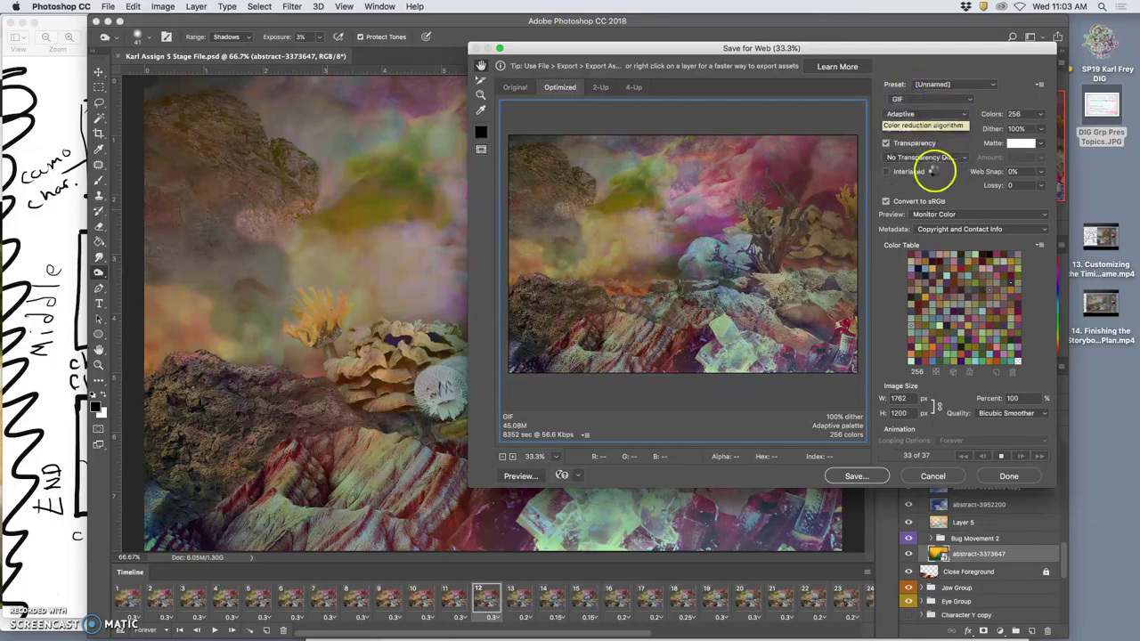
pyautogui.click(953, 313)
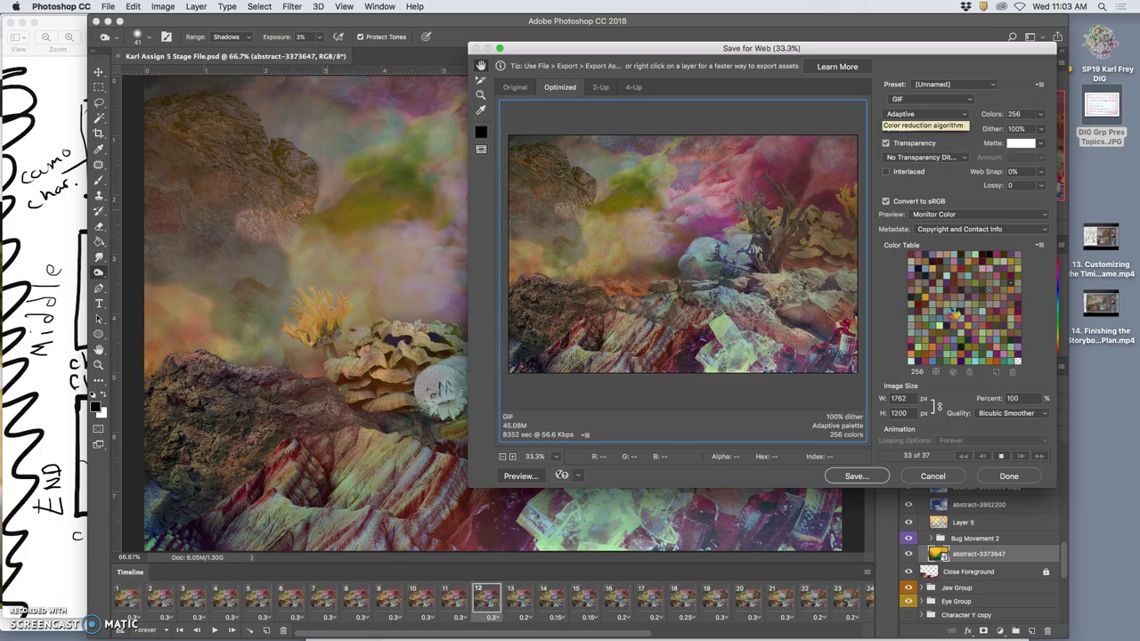
pyautogui.press('Up')
pyautogui.press('Up')
pyautogui.click(1009, 331)
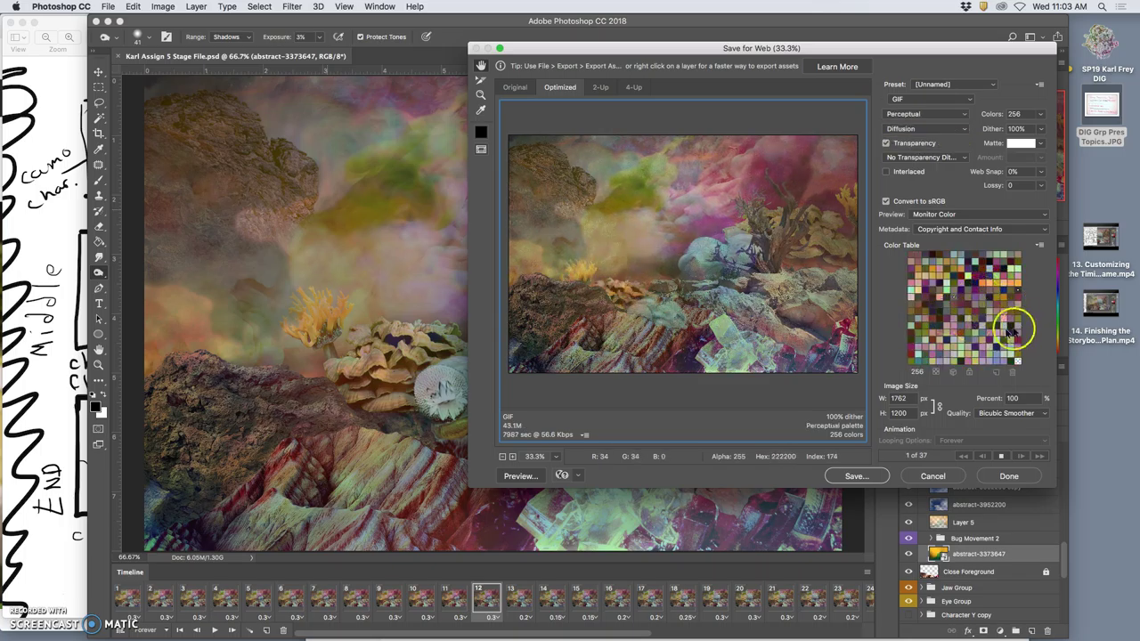
pyautogui.click(971, 337)
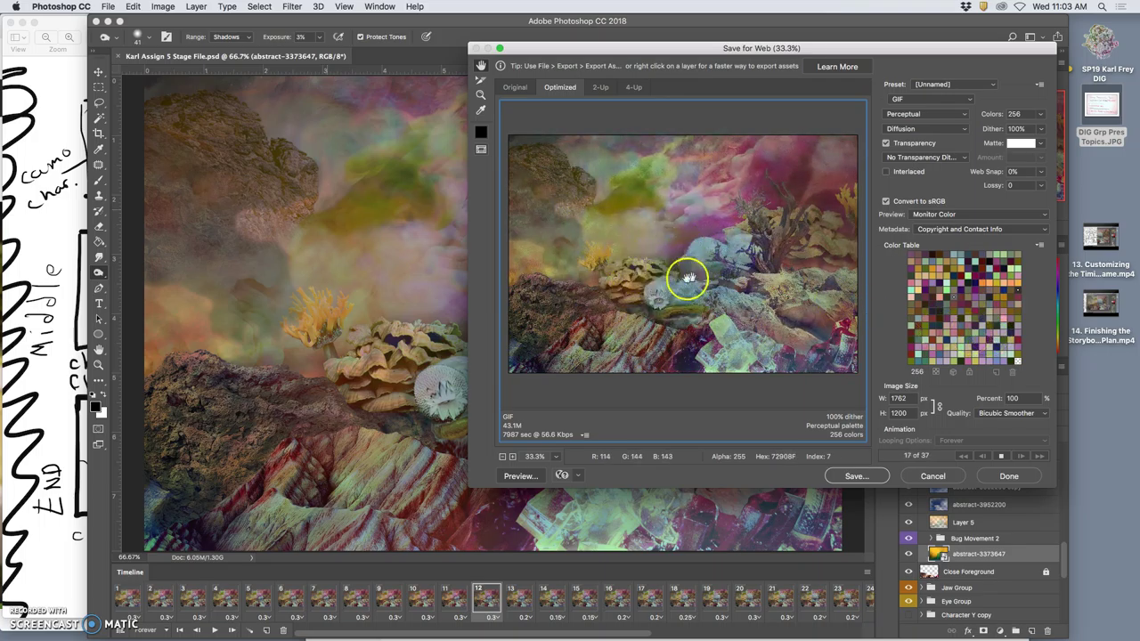
# Step: Try the Selective color reduction, and set the GIF back to Adaptive while comparing the playing preview
pyautogui.click(904, 114)
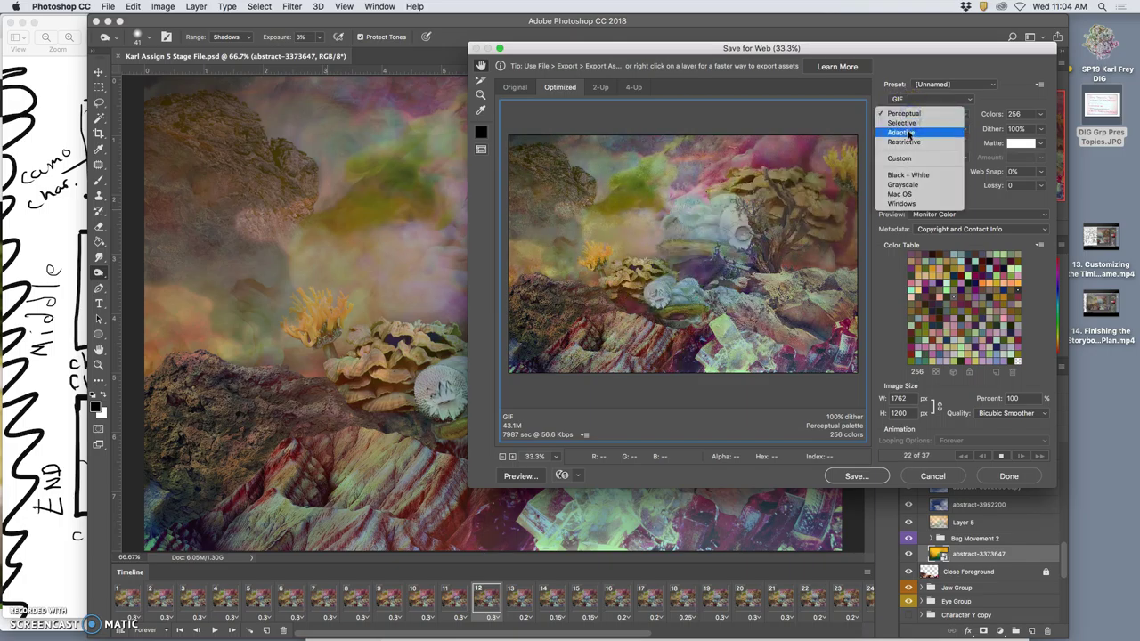
pyautogui.click(871, 191)
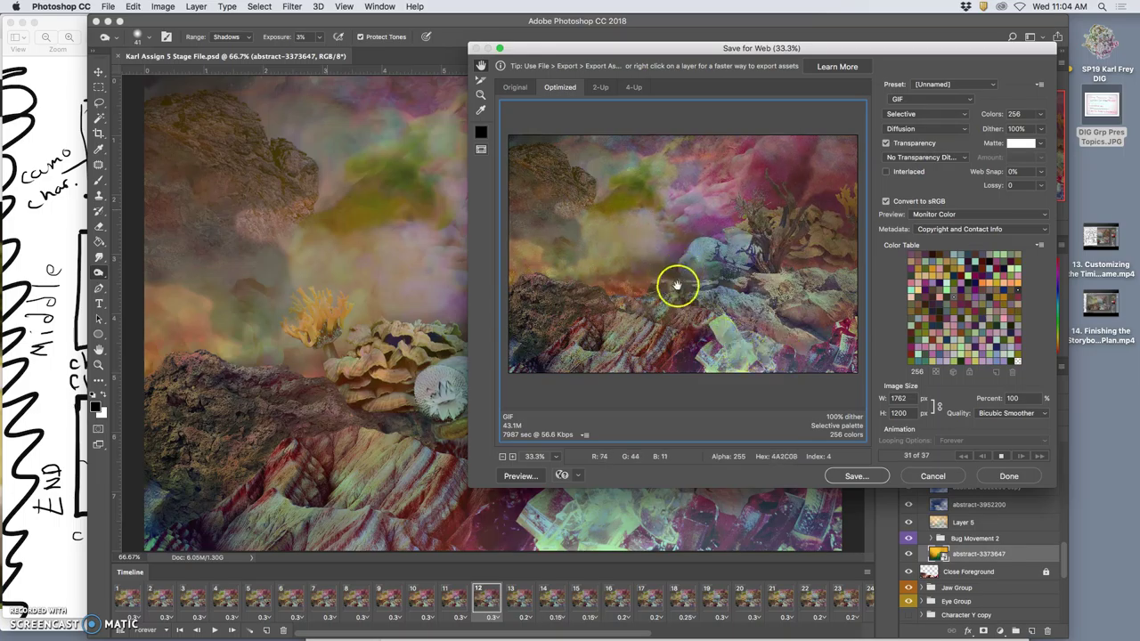
pyautogui.click(901, 114)
pyautogui.click(904, 128)
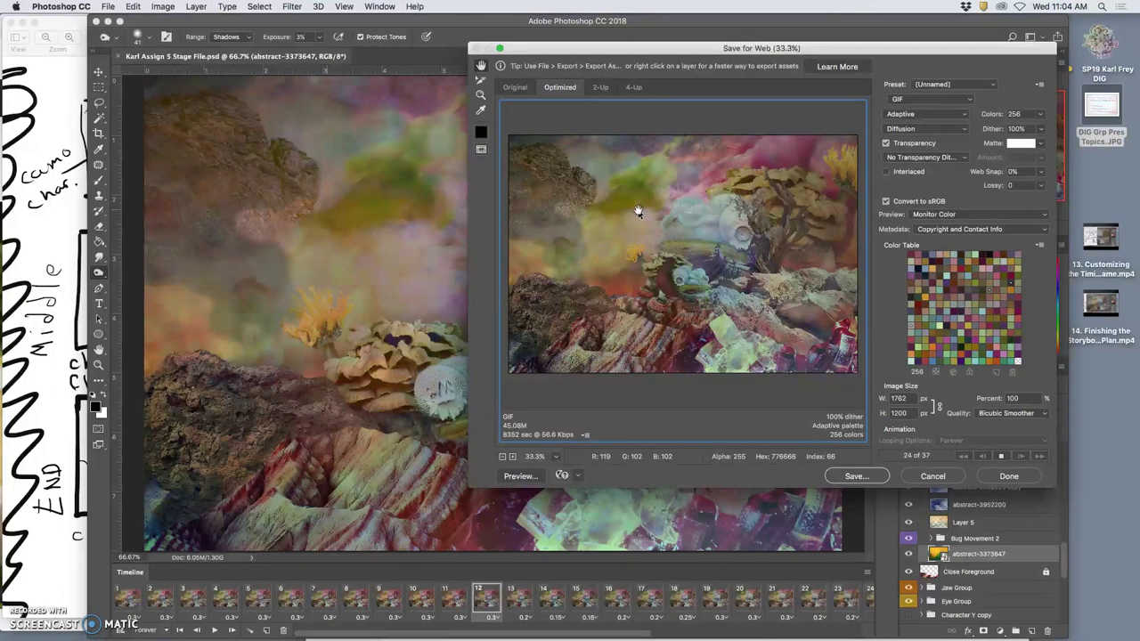
pyautogui.moveTo(638, 211); pyautogui.dragTo(833, 321)
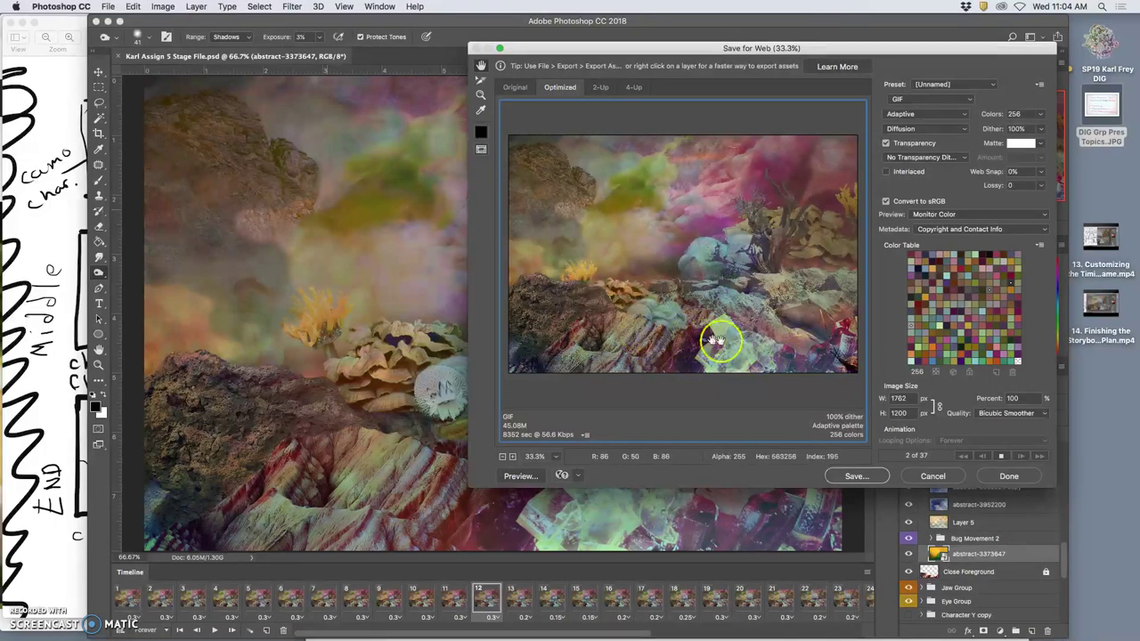
# Step: Save the optimized GIF to the Desktop, replacing "Stage-File" in its file name with "Animation"
pyautogui.click(859, 476)
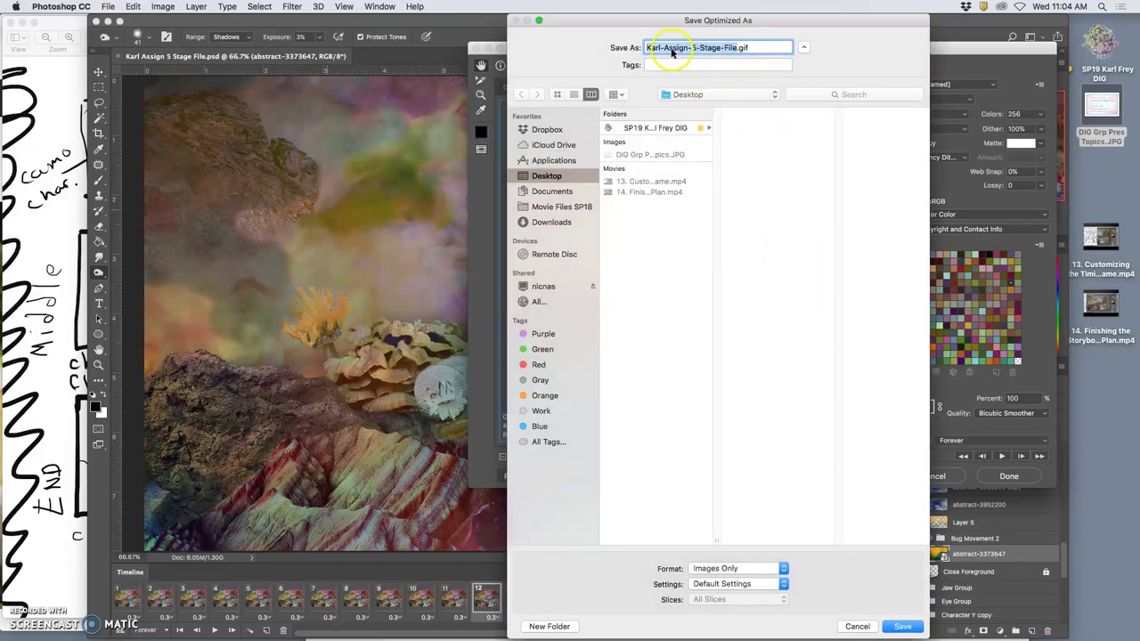
pyautogui.moveTo(698, 50); pyautogui.dragTo(725, 51)
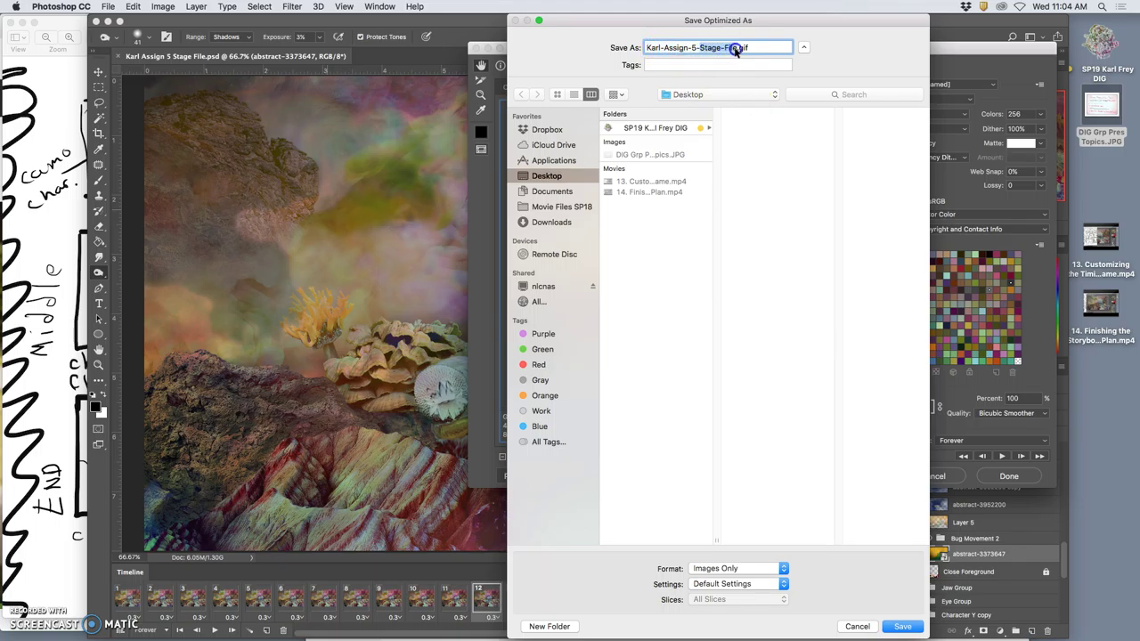
pyautogui.write('Ani')
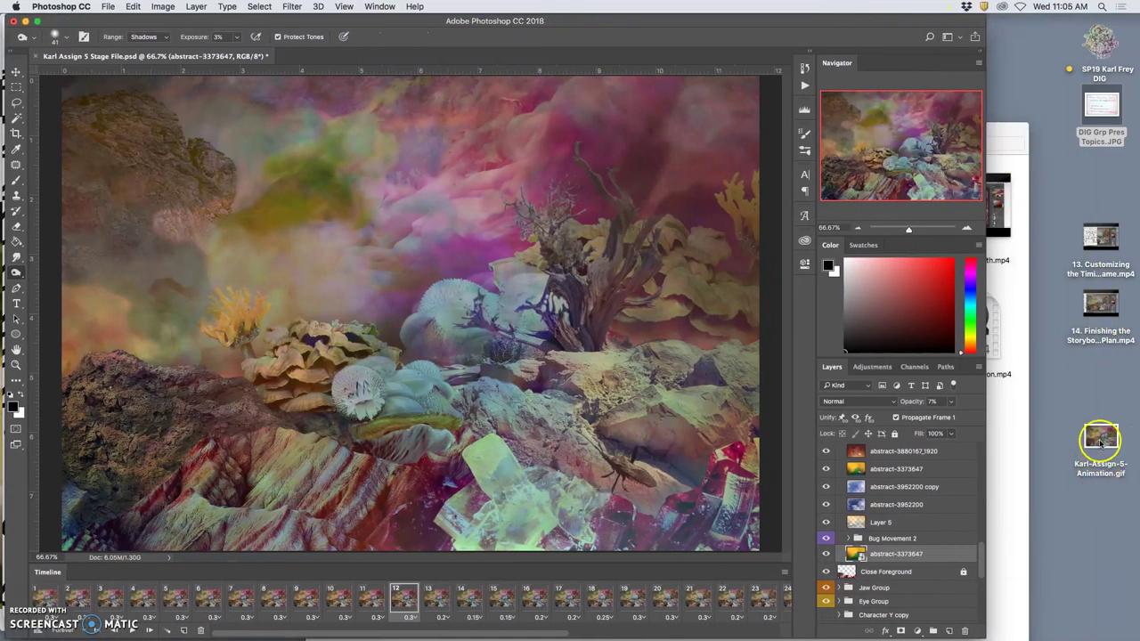
# Step: Reposition the exported animation GIF on the Desktop and open it in Safari
pyautogui.moveTo(1101, 444); pyautogui.dragTo(1097, 403)
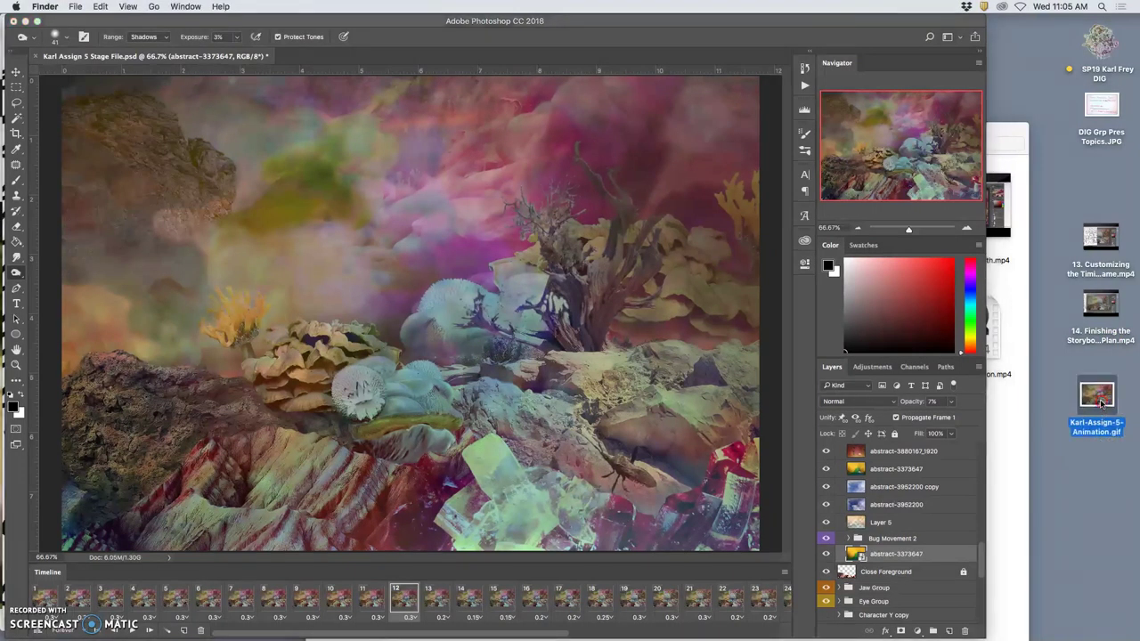
pyautogui.rightClick(1101, 403)
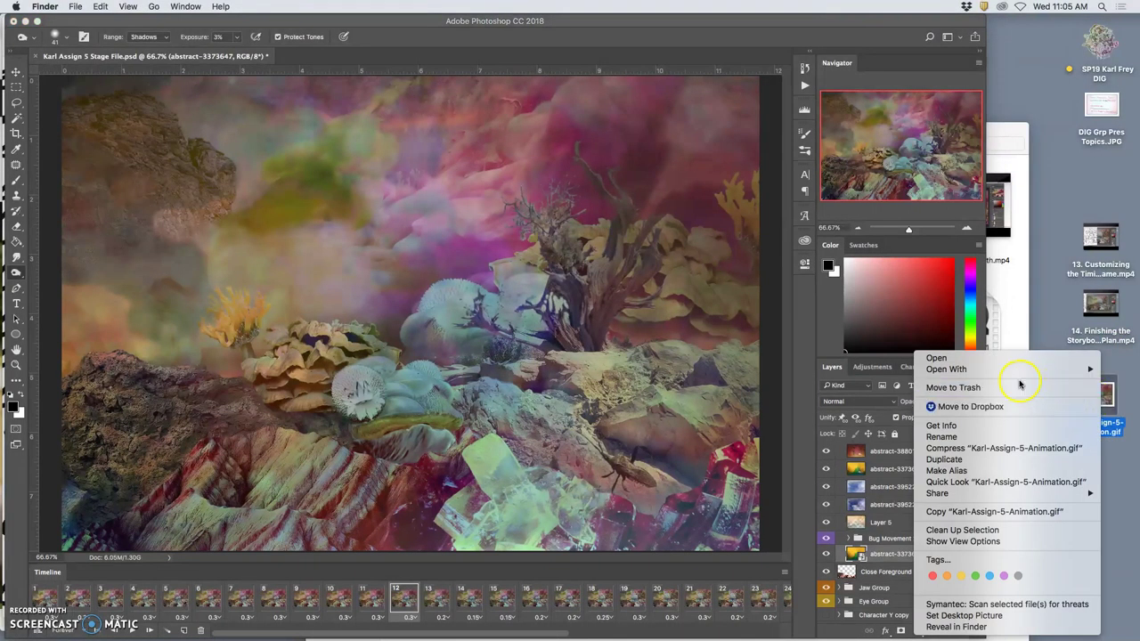
pyautogui.moveTo(1008, 375)
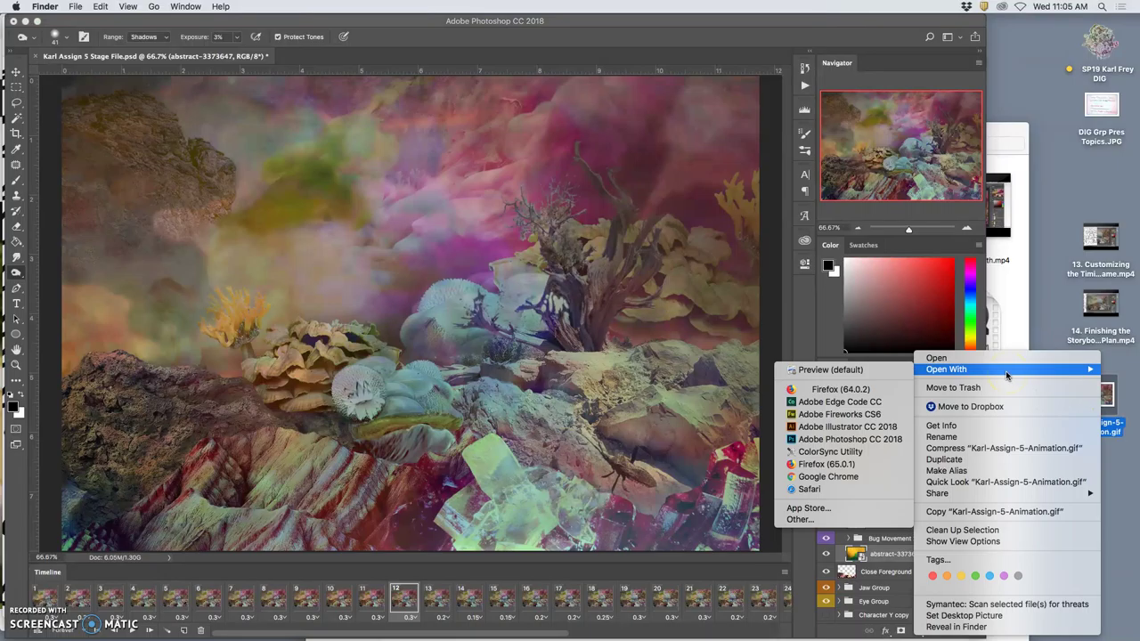
pyautogui.click(824, 490)
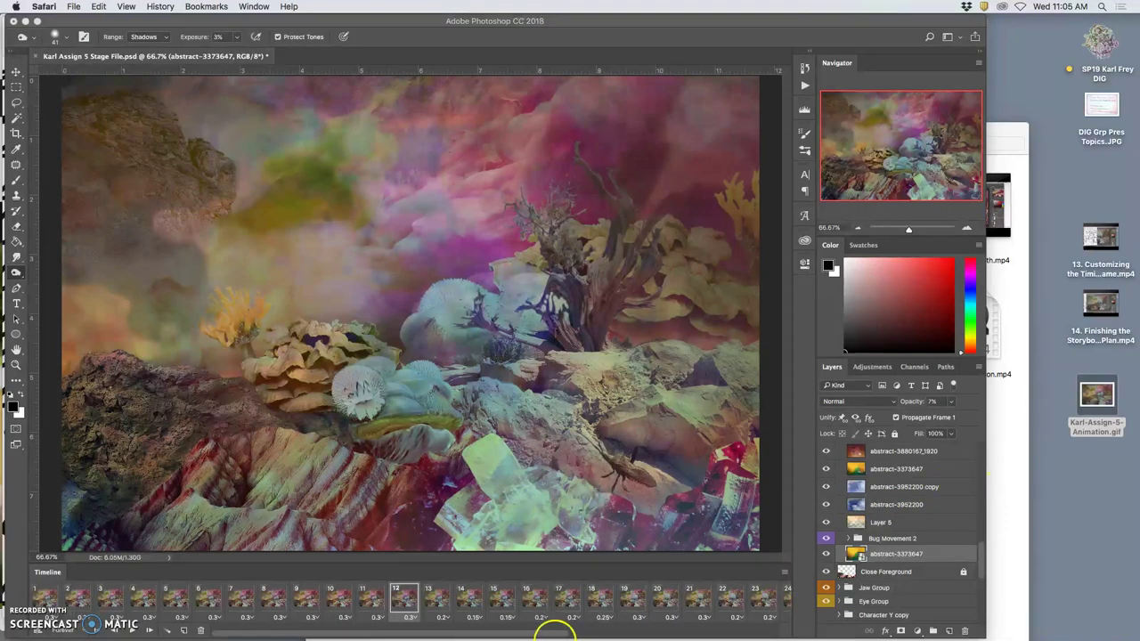
pyautogui.moveTo(368, 623)
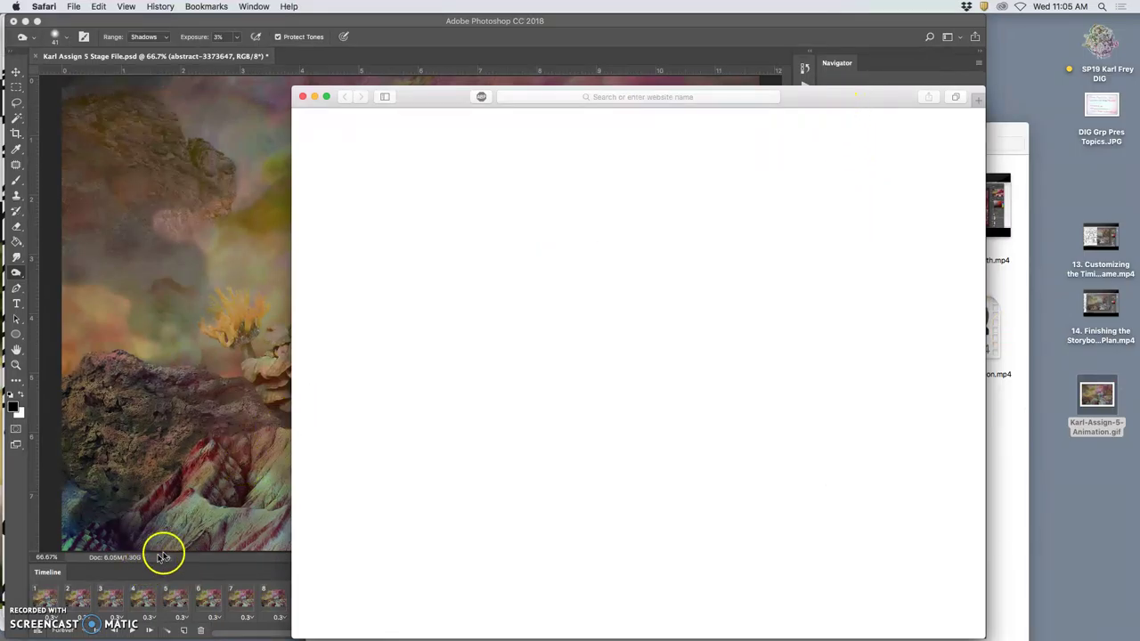
# Step: Move and enlarge the Safari window, and adjust the GIF's magnification to watch the whole animation play
pyautogui.moveTo(814, 101); pyautogui.dragTo(661, 44)
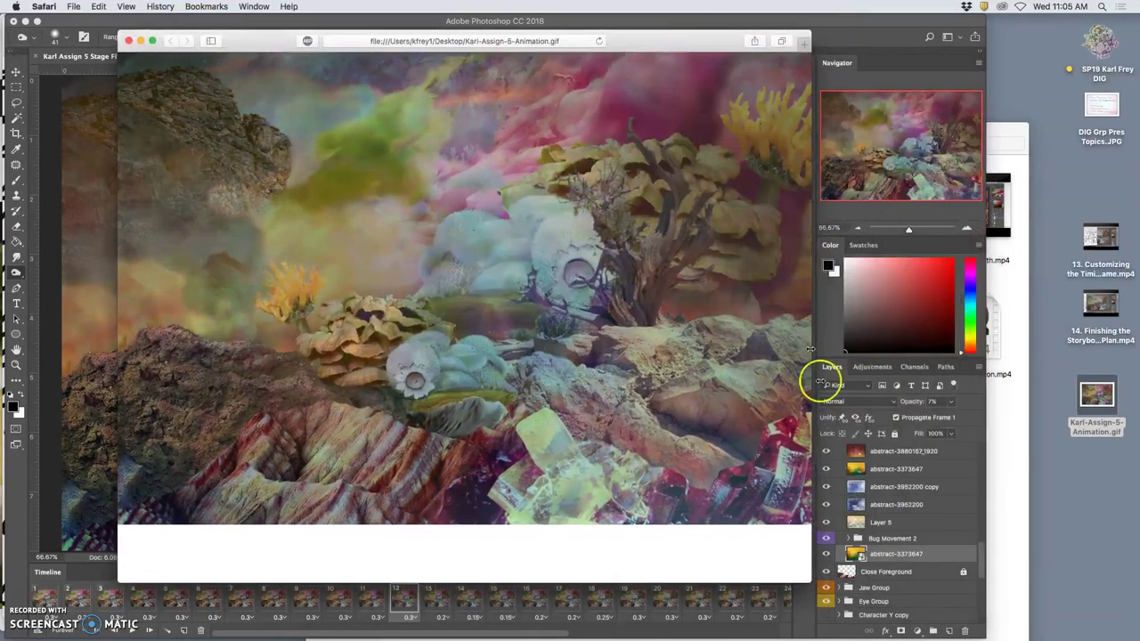
pyautogui.moveTo(810, 580); pyautogui.dragTo(1133, 640)
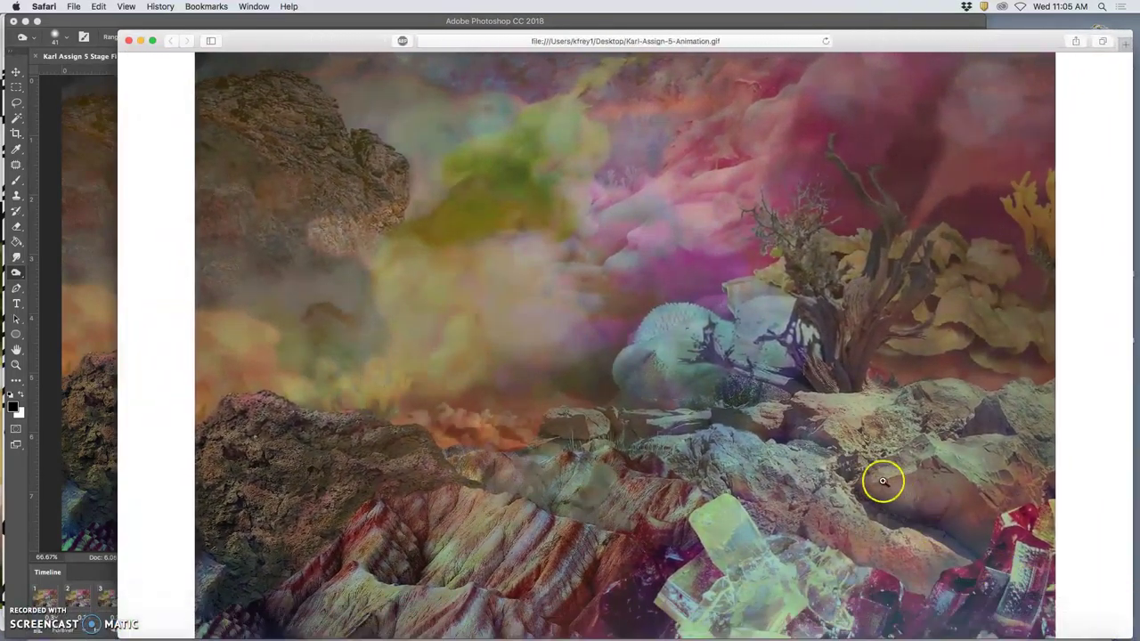
pyautogui.click(773, 462)
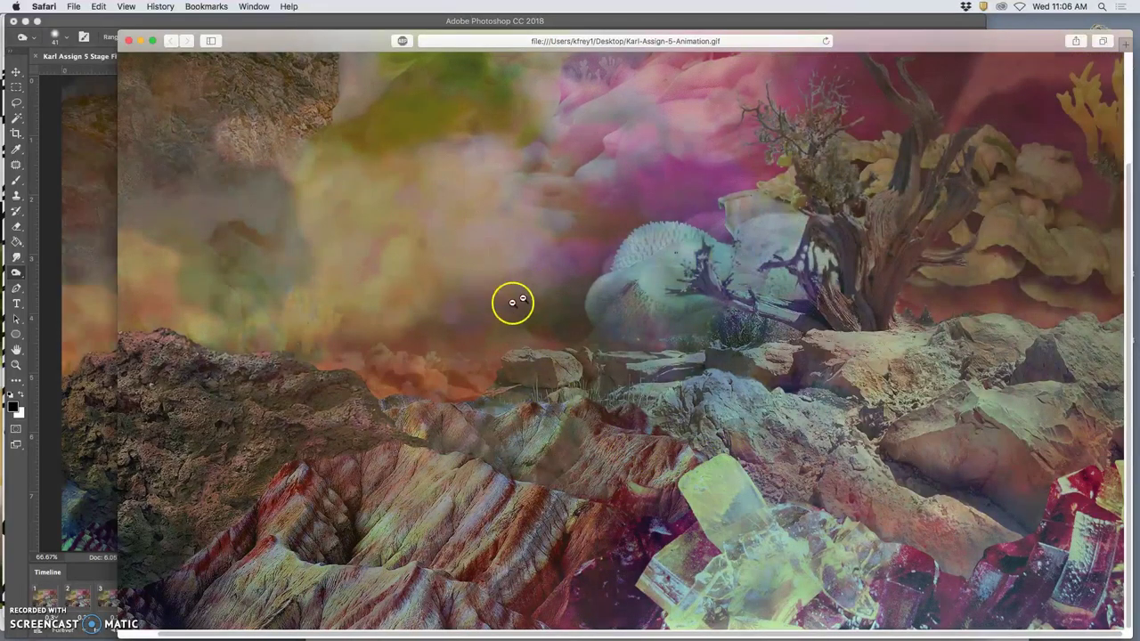
pyautogui.click(523, 404)
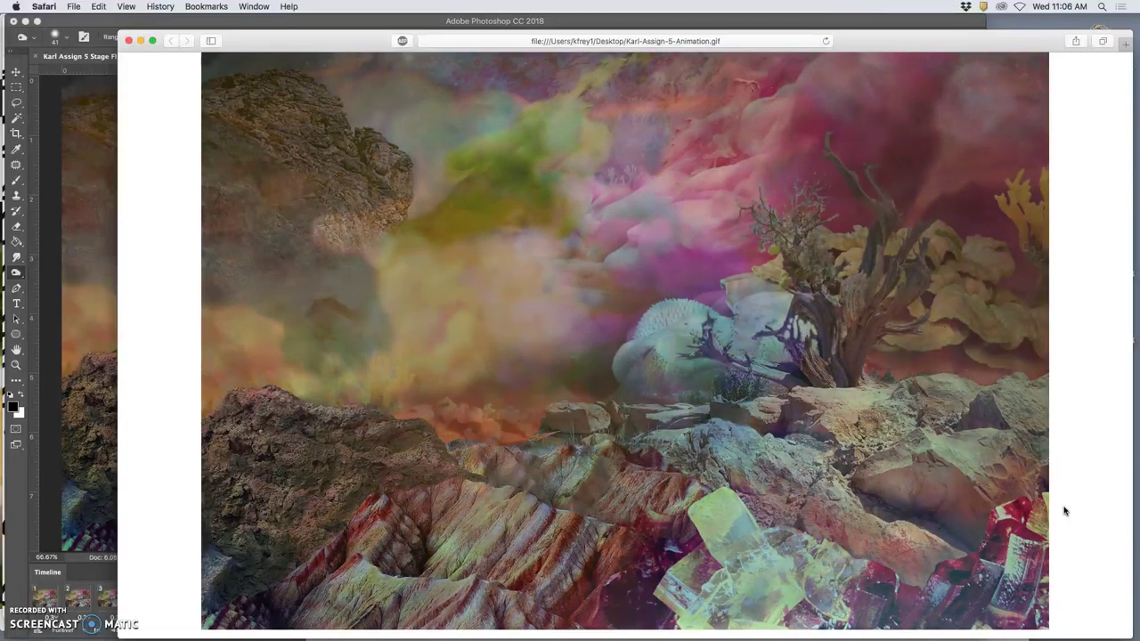
pyautogui.click(1063, 509)
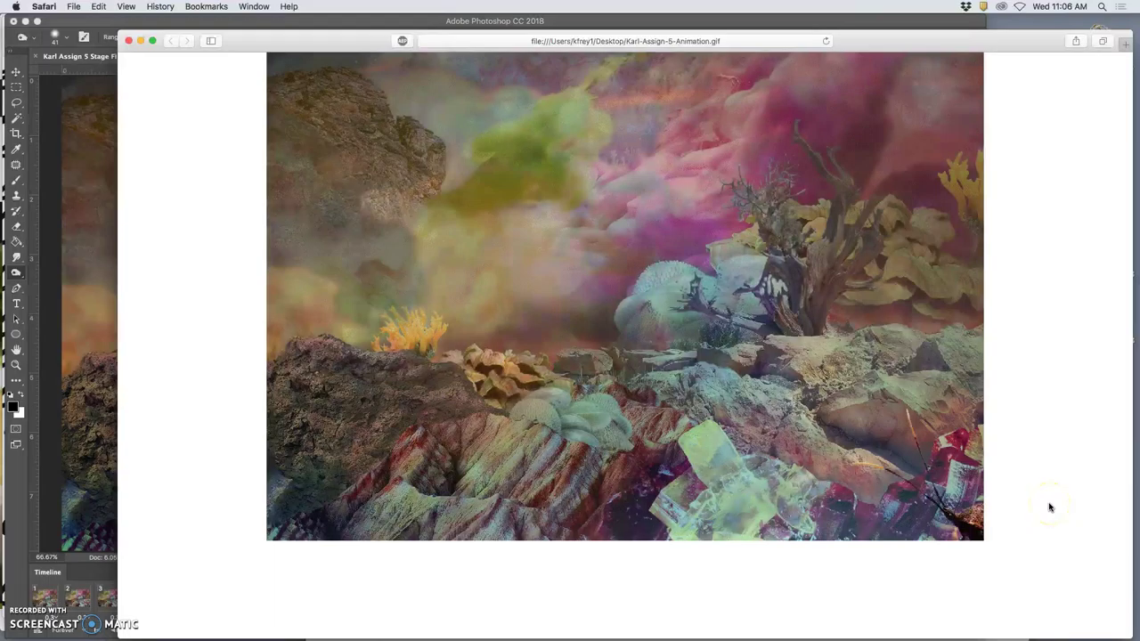
pyautogui.click(1033, 501)
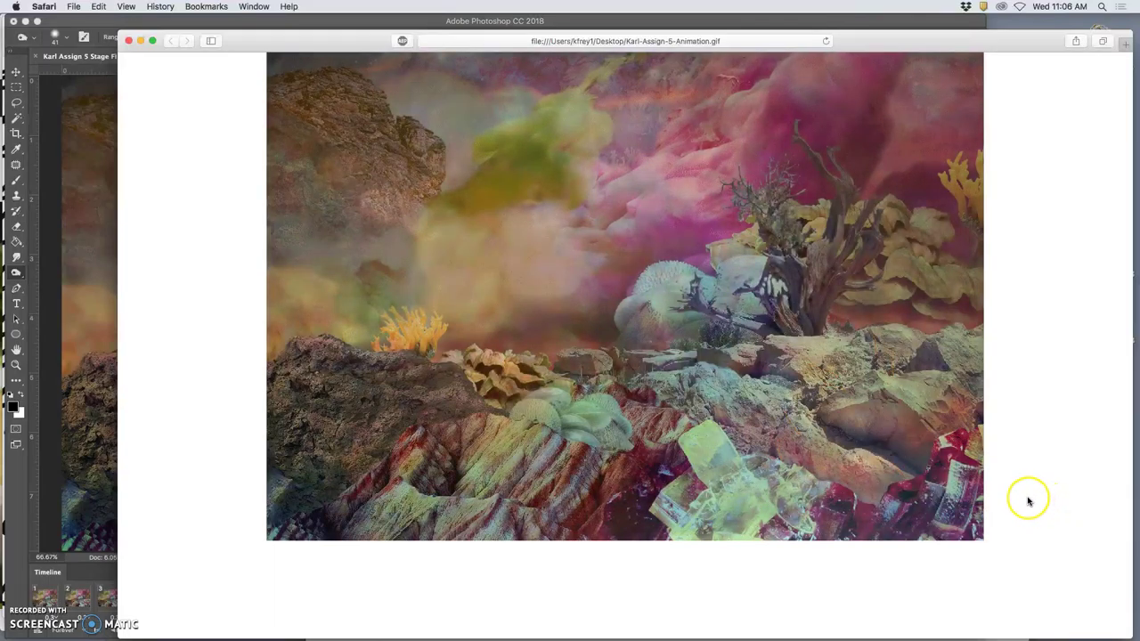